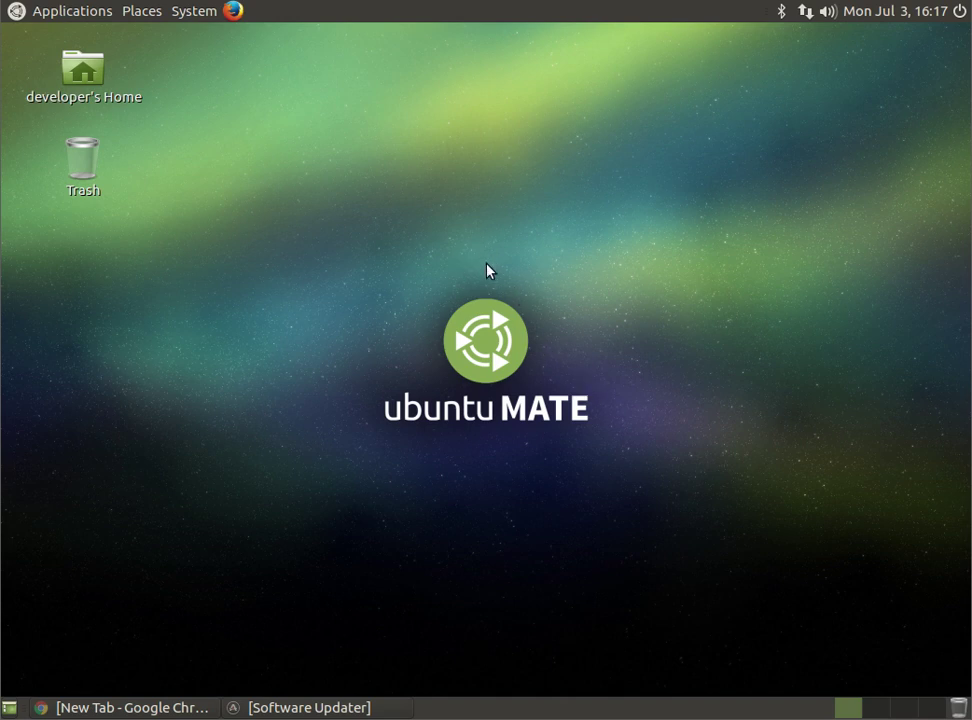
- Open the desktop's right-click menu over the ubuntu MATE wallpaper
{"action": "right_click", "coordinate": [401, 203]}
- Set the wallpaper to the blue-grey curved image after trying Wilylike Light; dismiss the Add Wallpaper chooser
{"action": "left_click", "coordinate": [505, 404]}
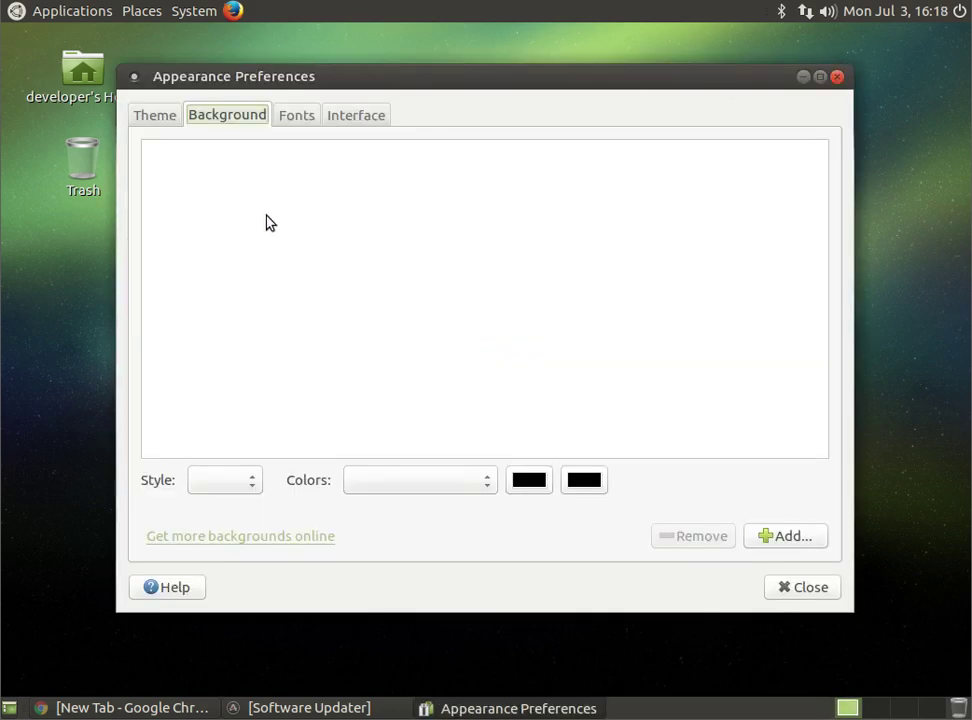
{"action": "scroll", "coordinate": [345, 252], "scroll_direction": "down", "scroll_amount": 1}
{"action": "scroll", "coordinate": [347, 254], "scroll_direction": "down", "scroll_amount": 7}
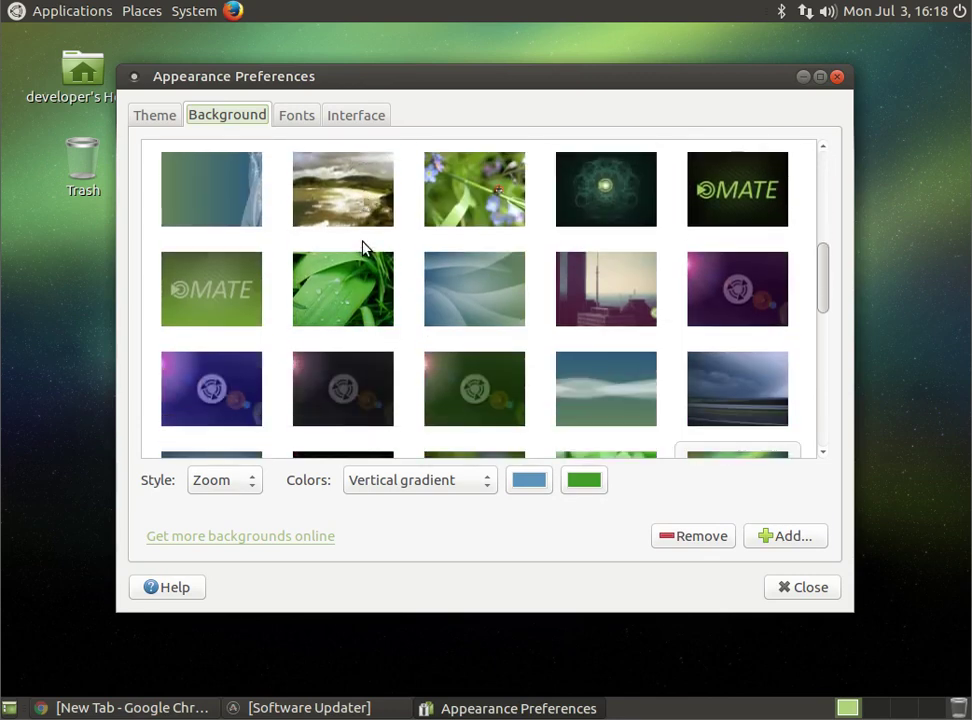
{"action": "scroll", "coordinate": [360, 248], "scroll_direction": "down", "scroll_amount": 4}
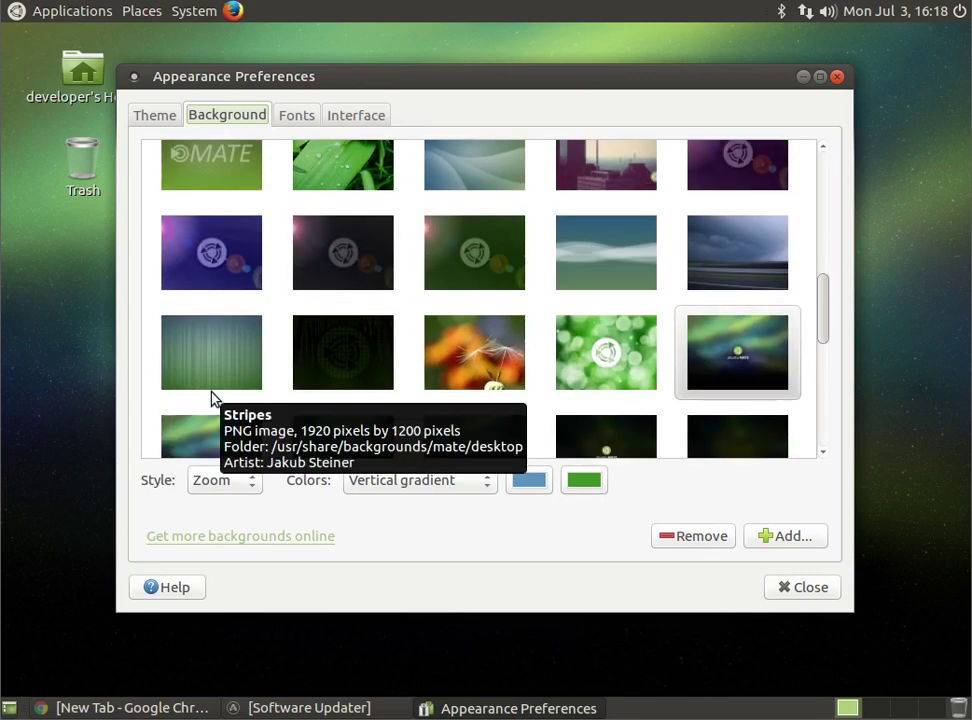
{"action": "scroll", "coordinate": [237, 352], "scroll_direction": "down", "scroll_amount": 2}
{"action": "scroll", "coordinate": [236, 351], "scroll_direction": "down", "scroll_amount": 8}
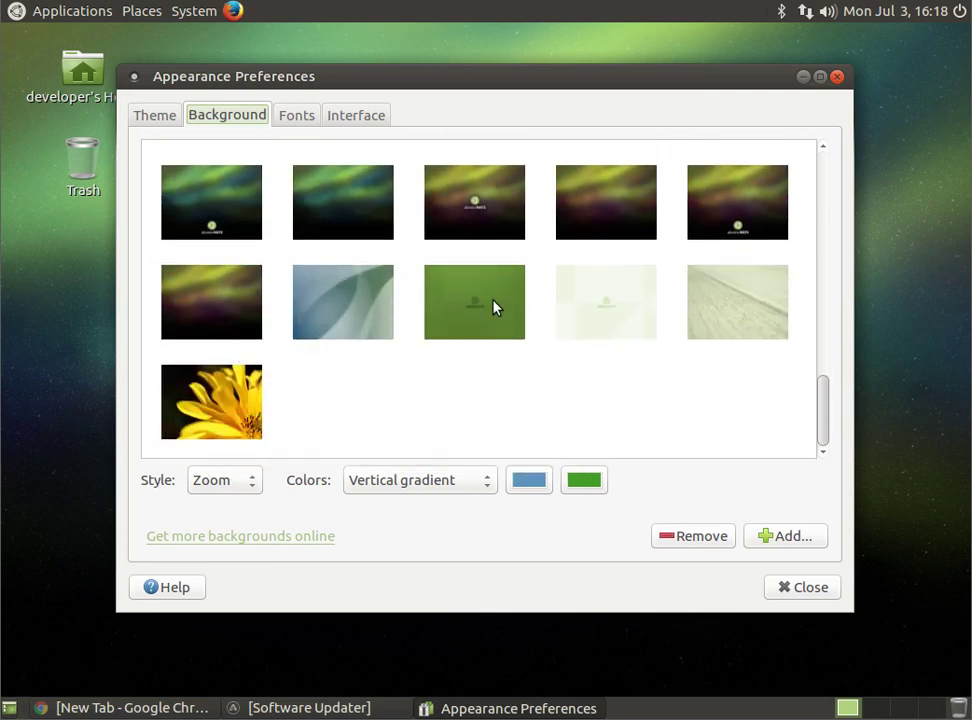
{"action": "left_click", "coordinate": [618, 304]}
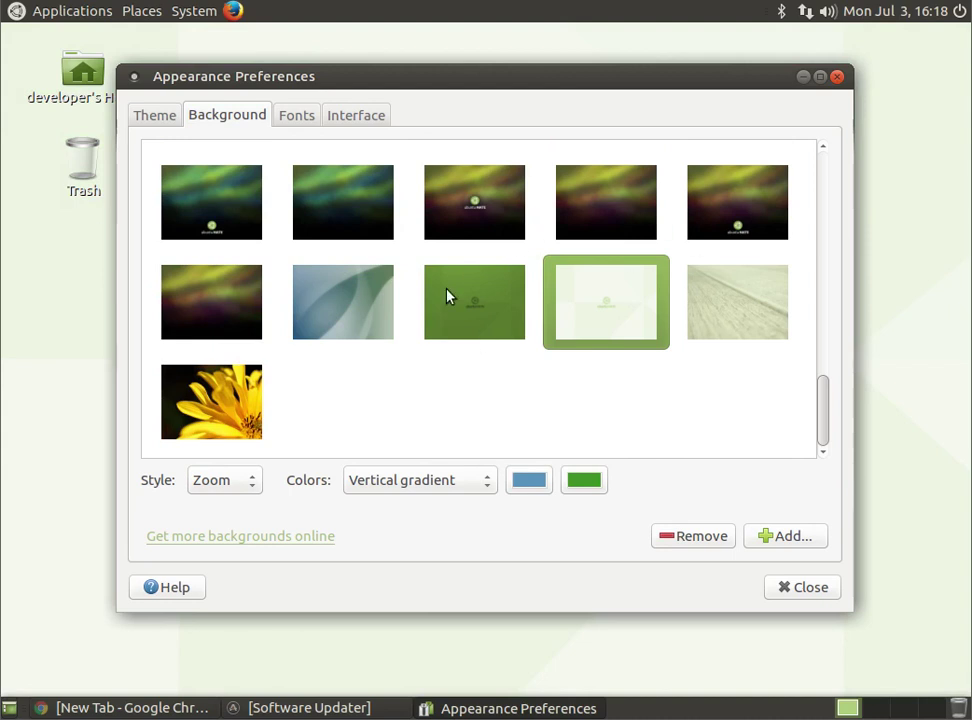
{"action": "left_click", "coordinate": [375, 297]}
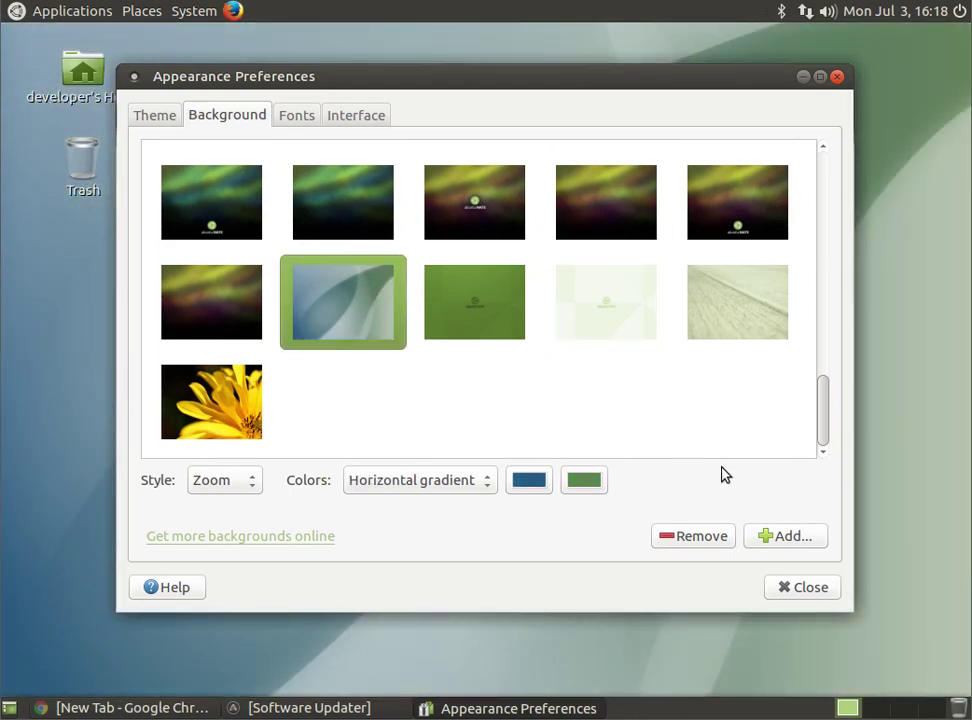
{"action": "left_click", "coordinate": [785, 536]}
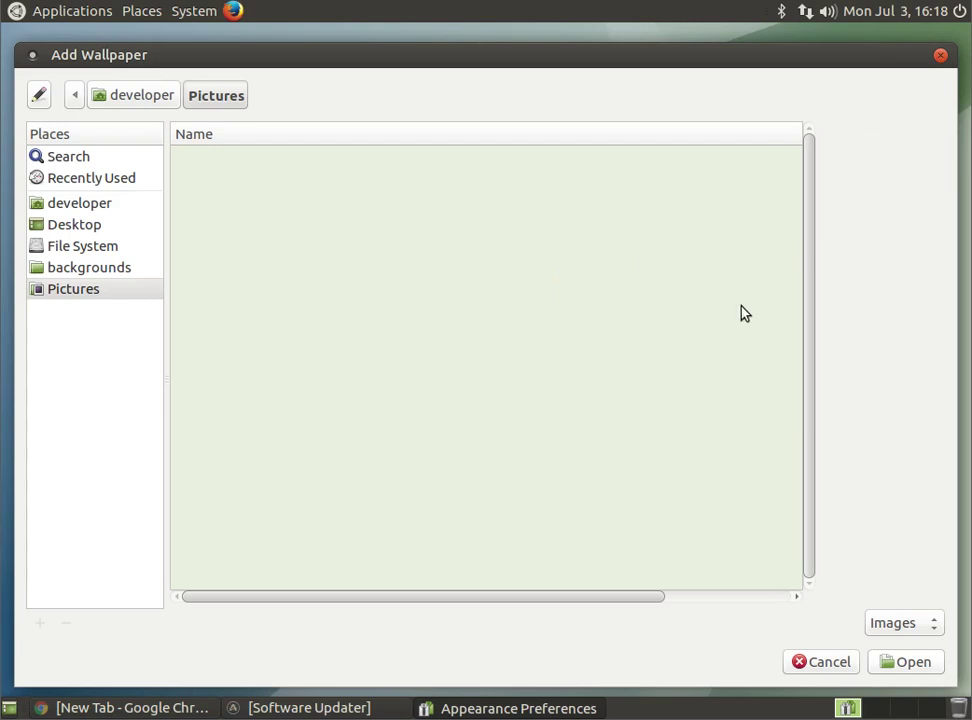
{"action": "left_click", "coordinate": [941, 55]}
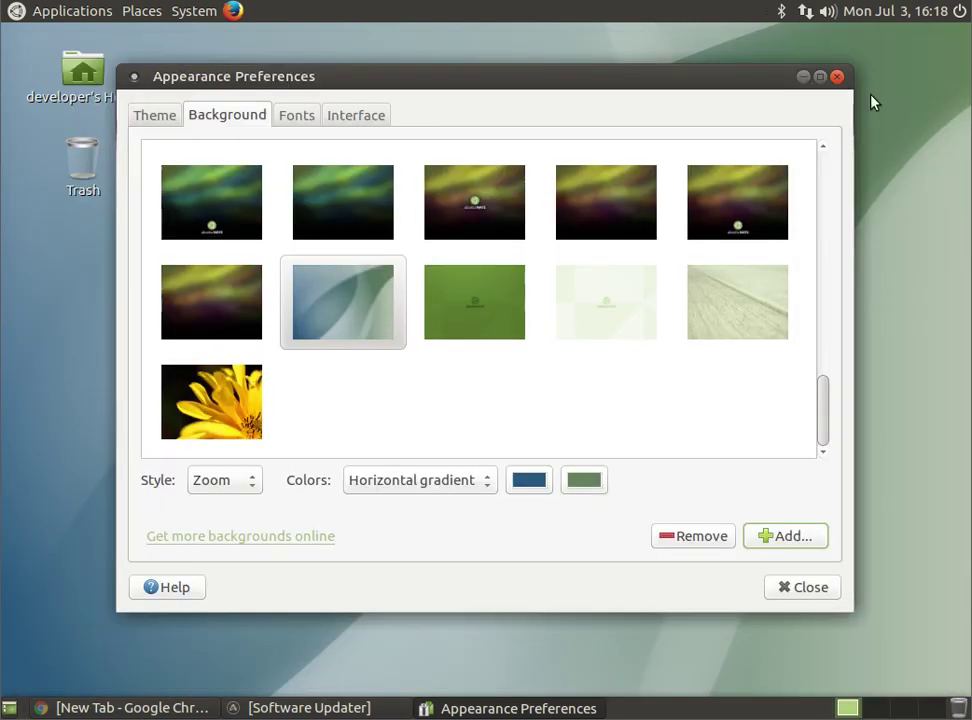
- Close Appearance Preferences, reopen it from the desktop menu, and close it again
{"action": "left_click", "coordinate": [836, 78]}
{"action": "right_click", "coordinate": [472, 226]}
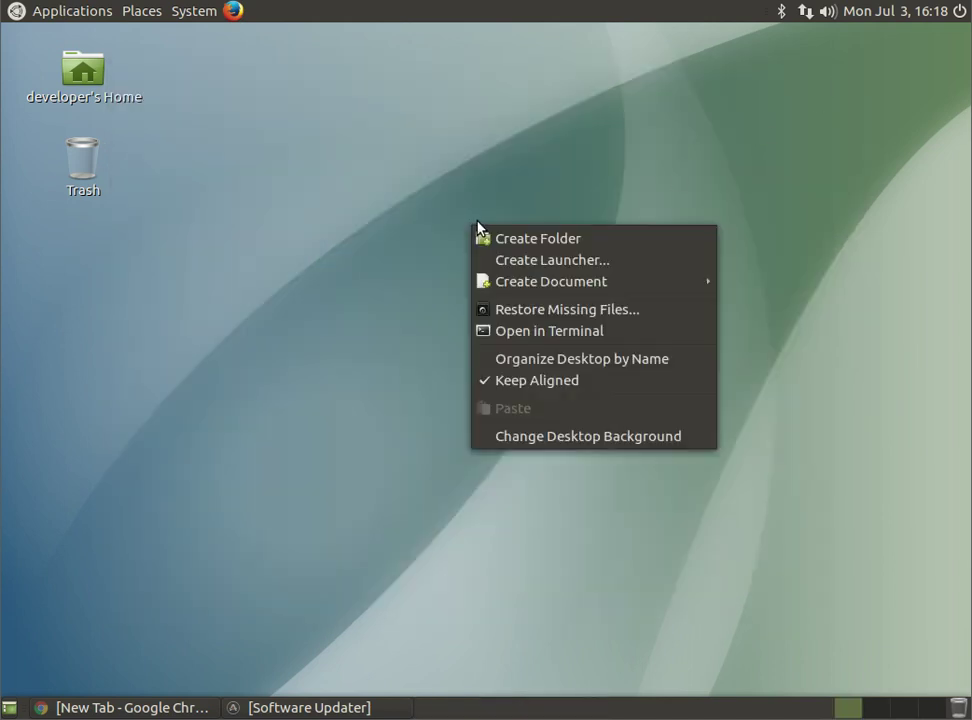
{"action": "left_click", "coordinate": [565, 437]}
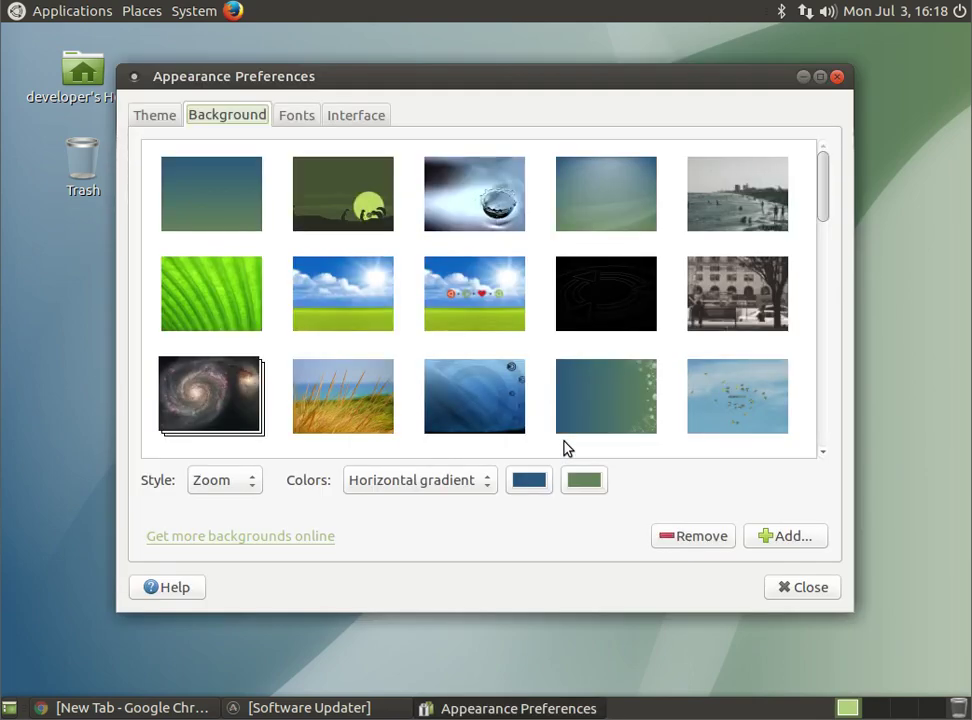
{"action": "left_click", "coordinate": [836, 78]}
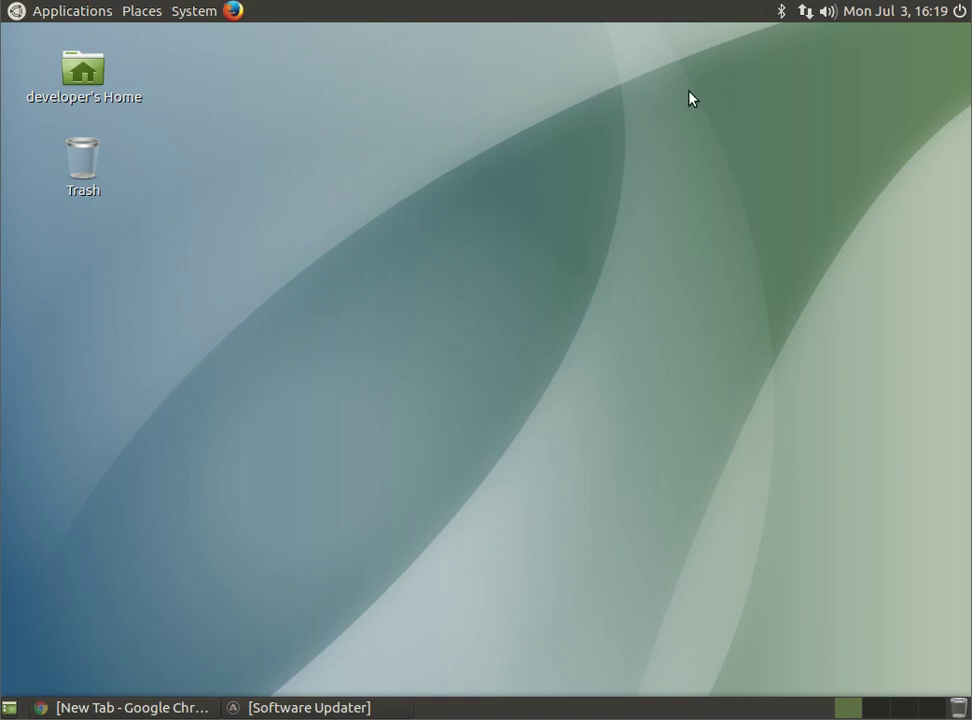
{"action": "left_click", "coordinate": [831, 18]}
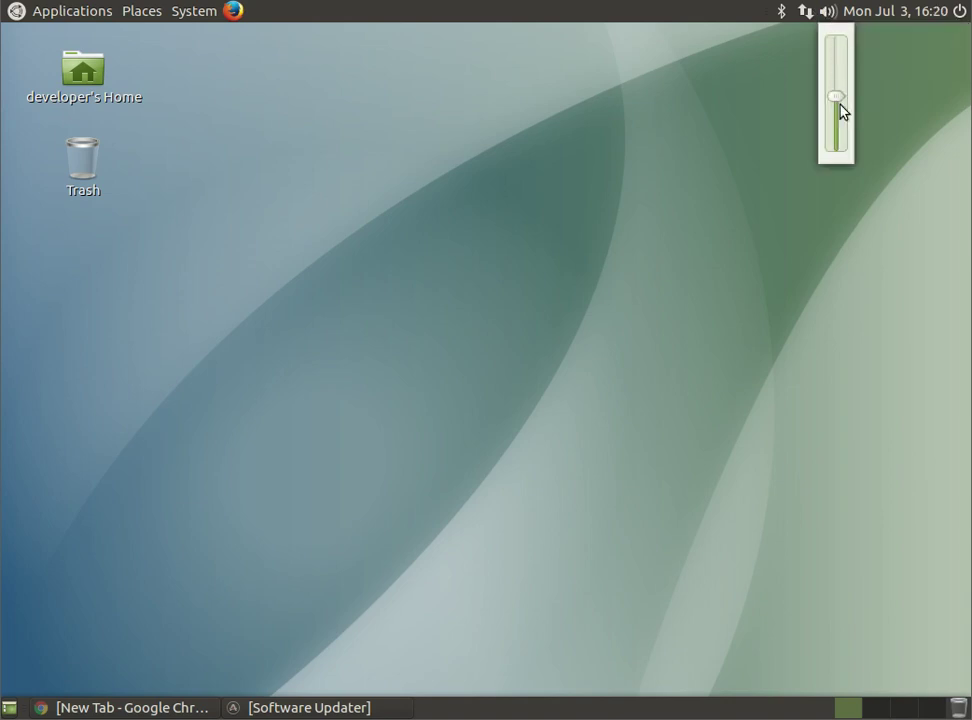
{"action": "left_click", "coordinate": [834, 20]}
{"action": "left_click", "coordinate": [864, 14]}
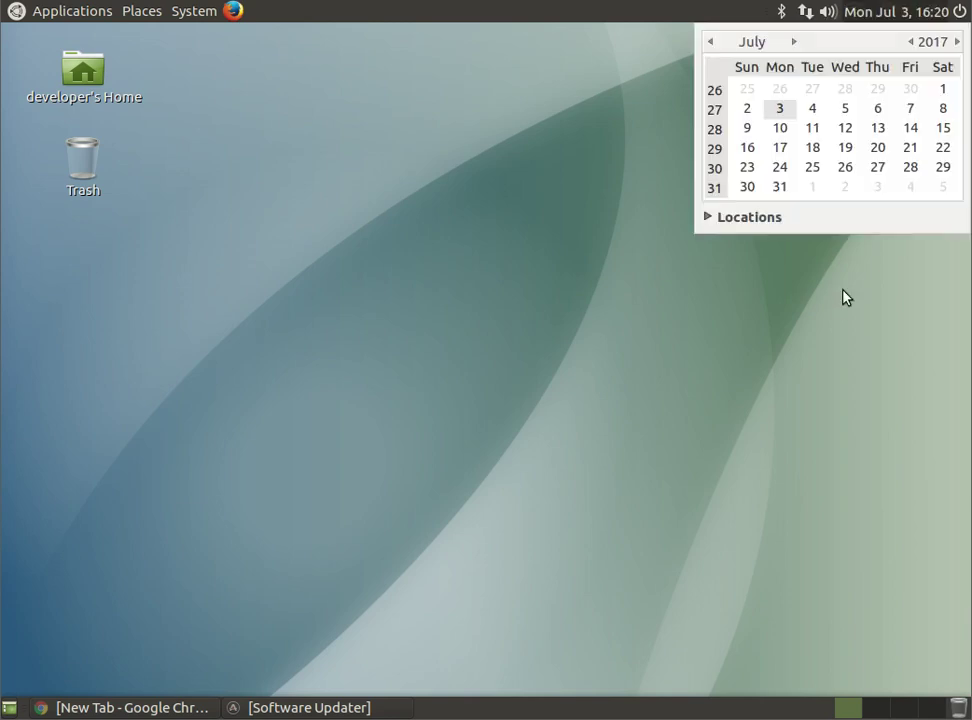
{"action": "left_click", "coordinate": [712, 42]}
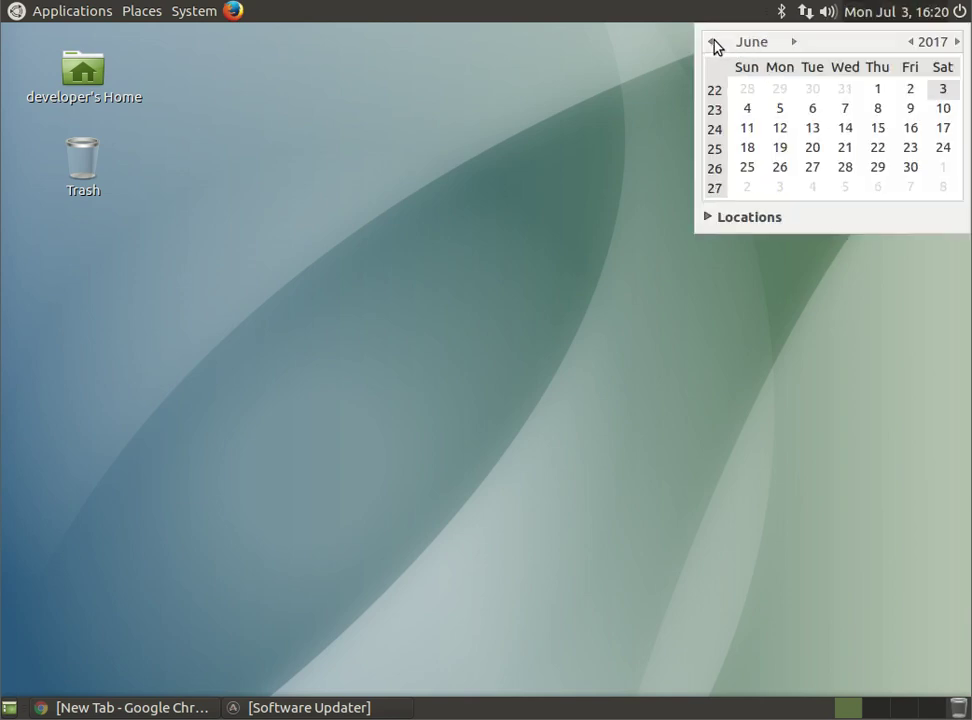
{"action": "left_click", "coordinate": [792, 43]}
{"action": "left_click", "coordinate": [793, 42]}
{"action": "left_click", "coordinate": [911, 42]}
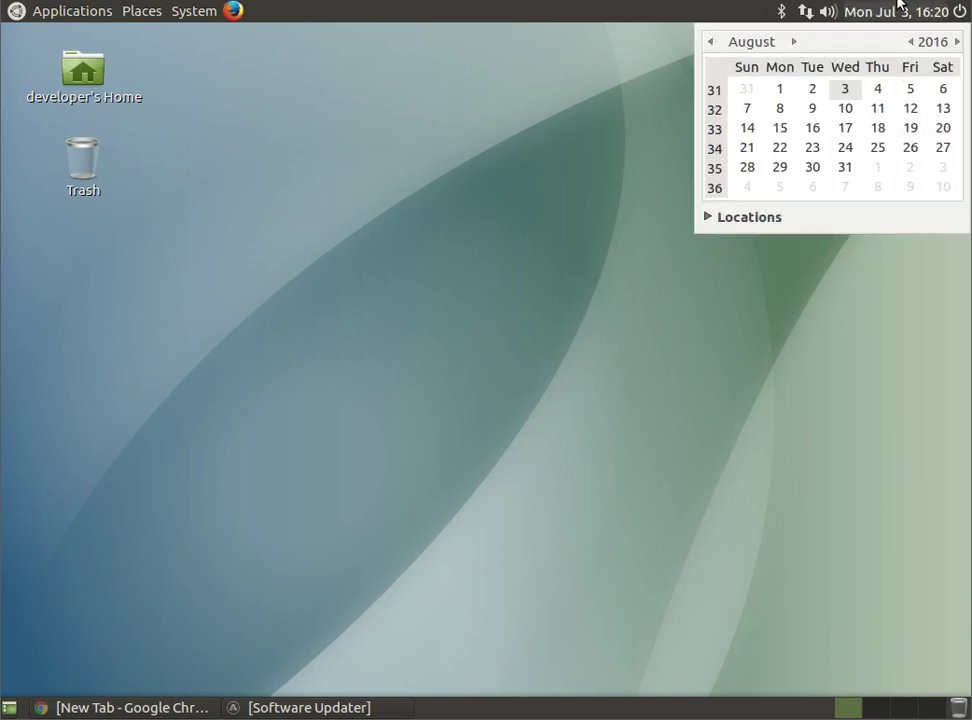
{"action": "left_click", "coordinate": [912, 14]}
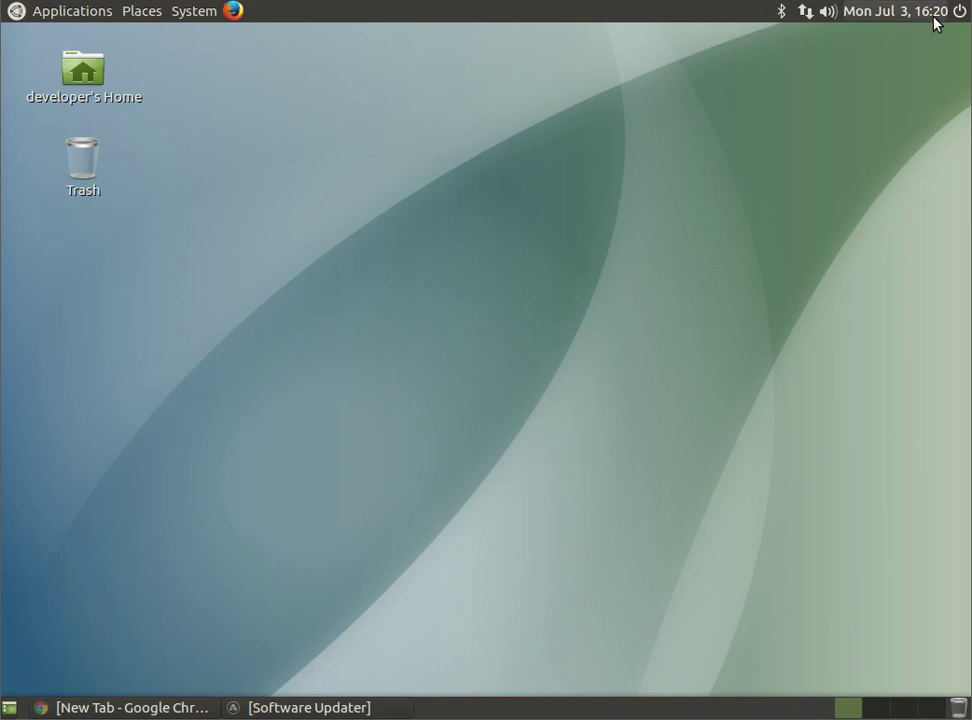
{"action": "left_click", "coordinate": [966, 14]}
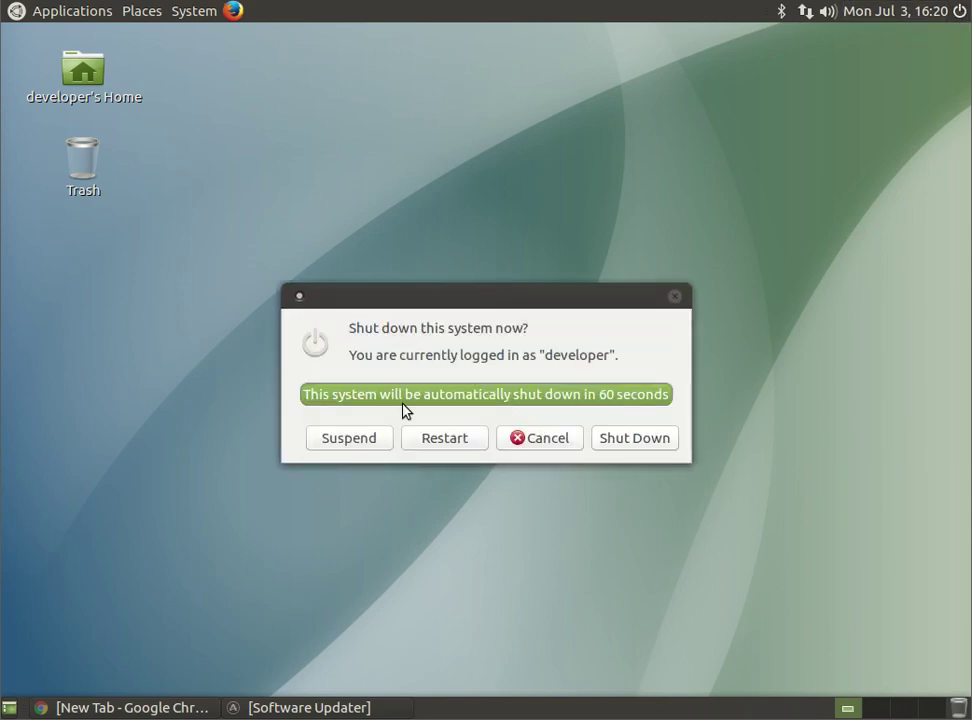
{"action": "left_click", "coordinate": [537, 449]}
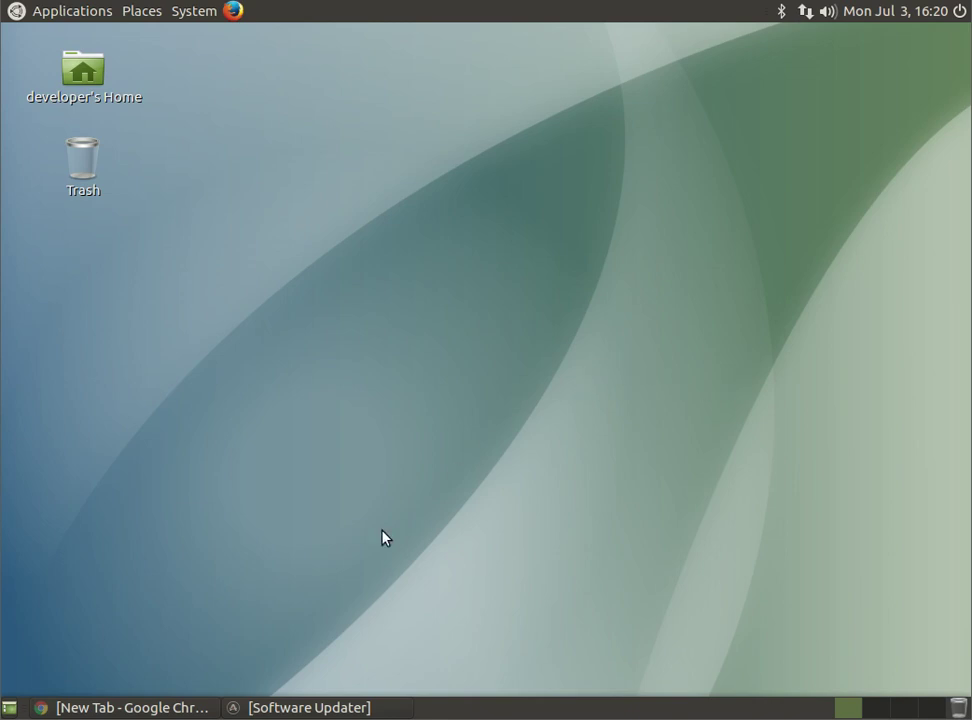
{"action": "left_click", "coordinate": [297, 707]}
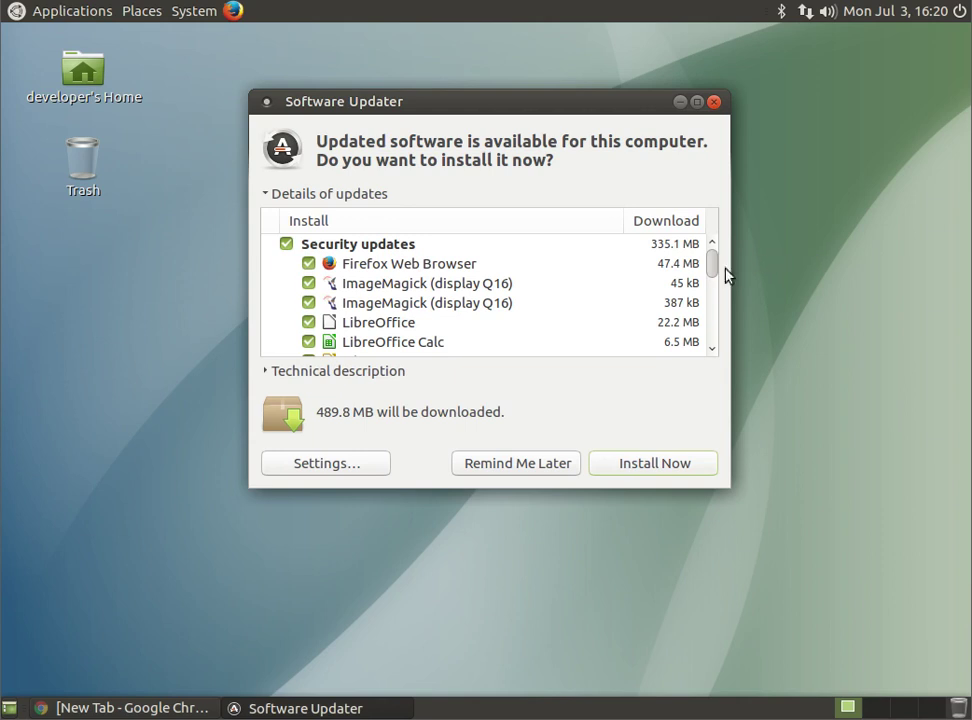
{"action": "scroll", "coordinate": [386, 288], "scroll_direction": "down", "scroll_amount": 3}
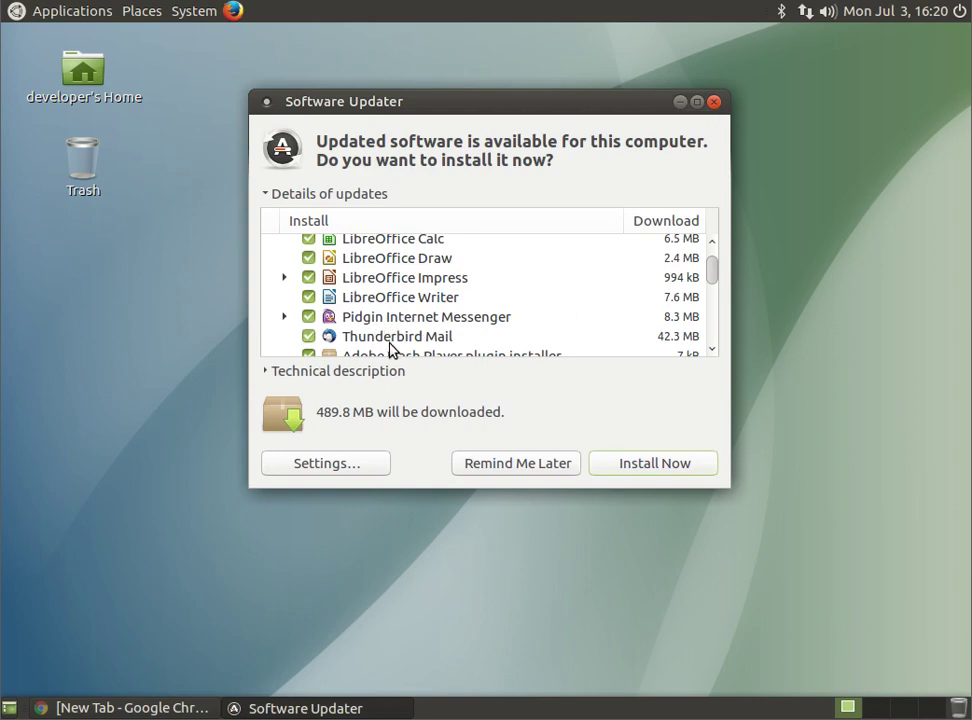
{"action": "left_click_drag", "start_coordinate": [717, 285], "coordinate": [714, 337]}
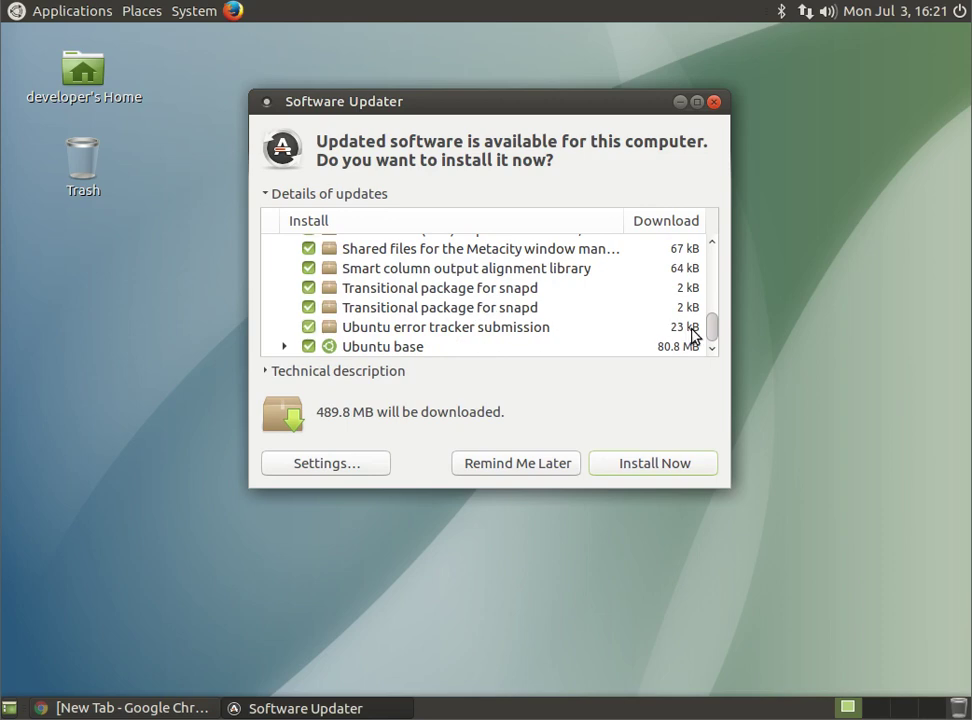
{"action": "left_click_drag", "start_coordinate": [708, 332], "coordinate": [708, 280]}
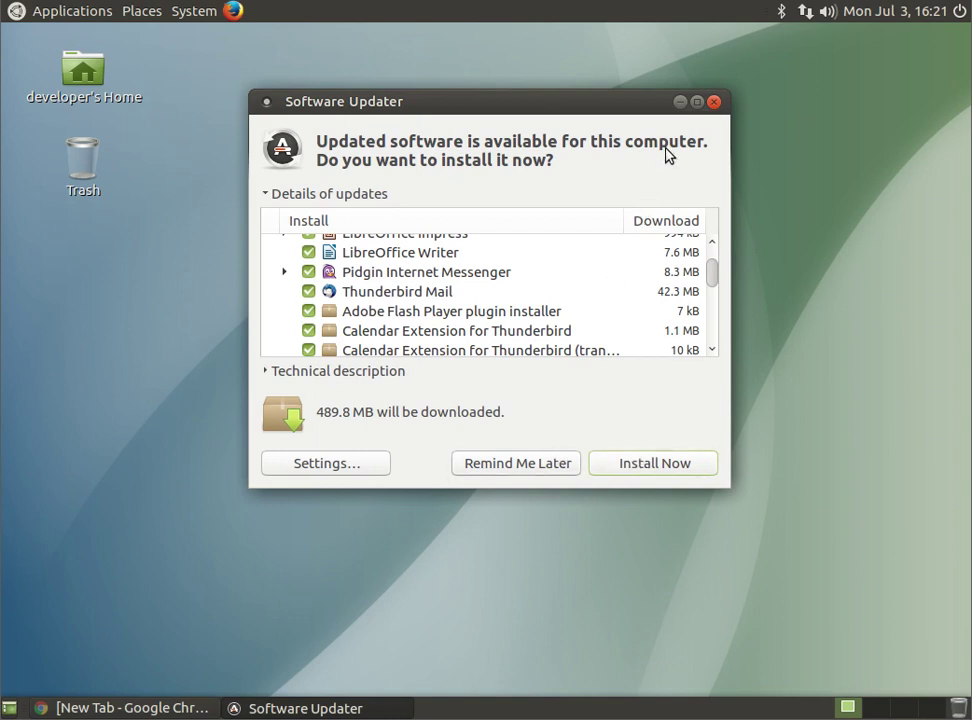
{"action": "left_click", "coordinate": [680, 101]}
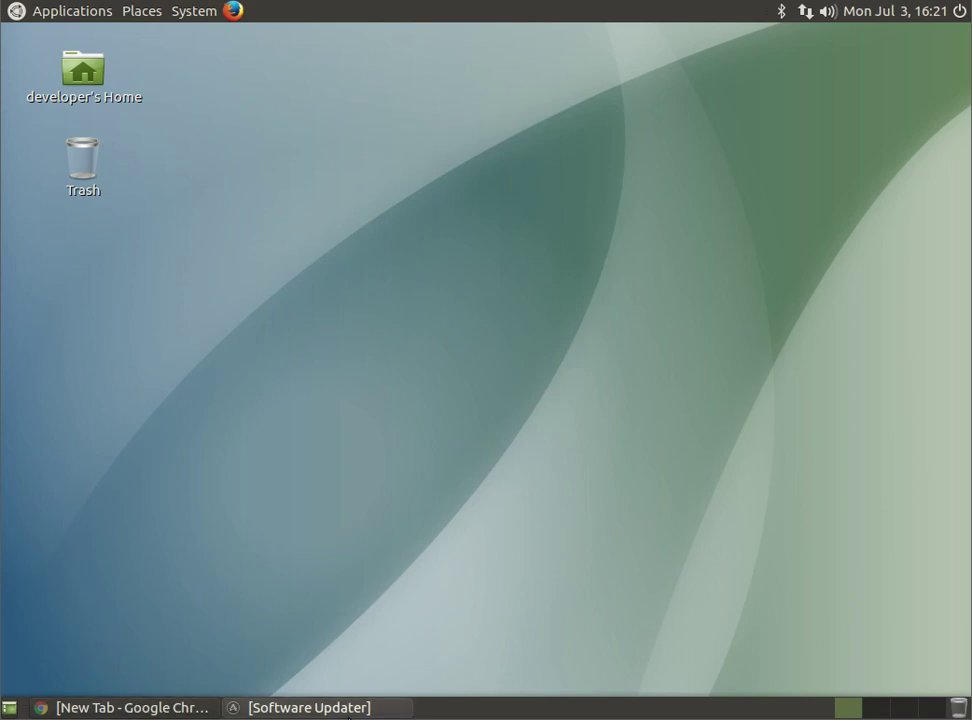
{"action": "left_click", "coordinate": [152, 706]}
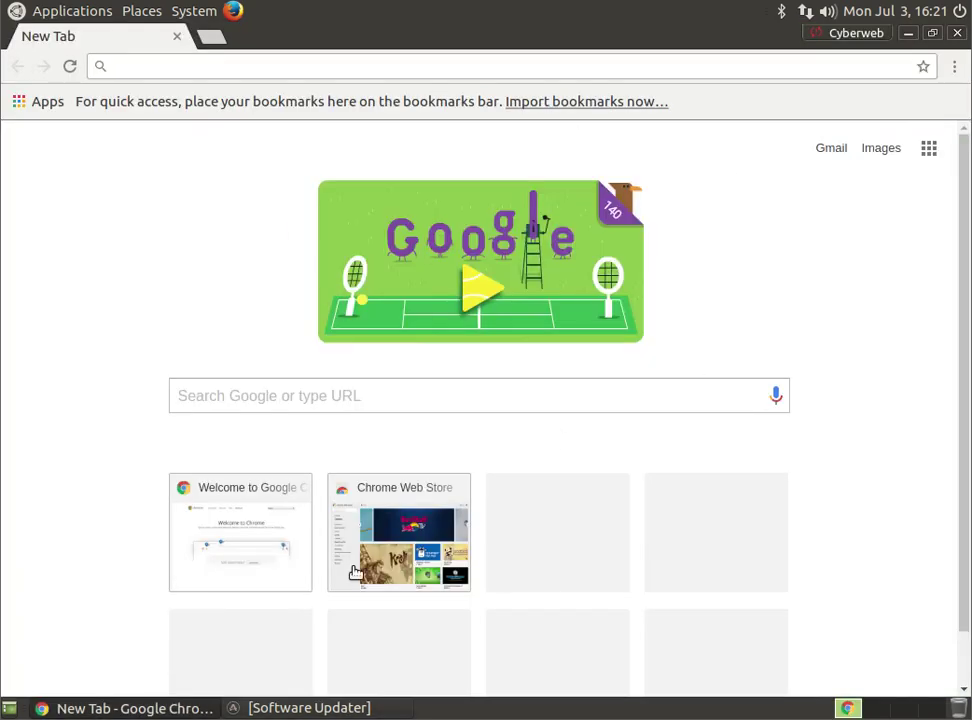
- Alternate Chrome and Software Updater in front using the taskbar buttons
{"action": "left_click", "coordinate": [367, 707]}
{"action": "left_click", "coordinate": [135, 708]}
{"action": "left_click", "coordinate": [336, 707]}
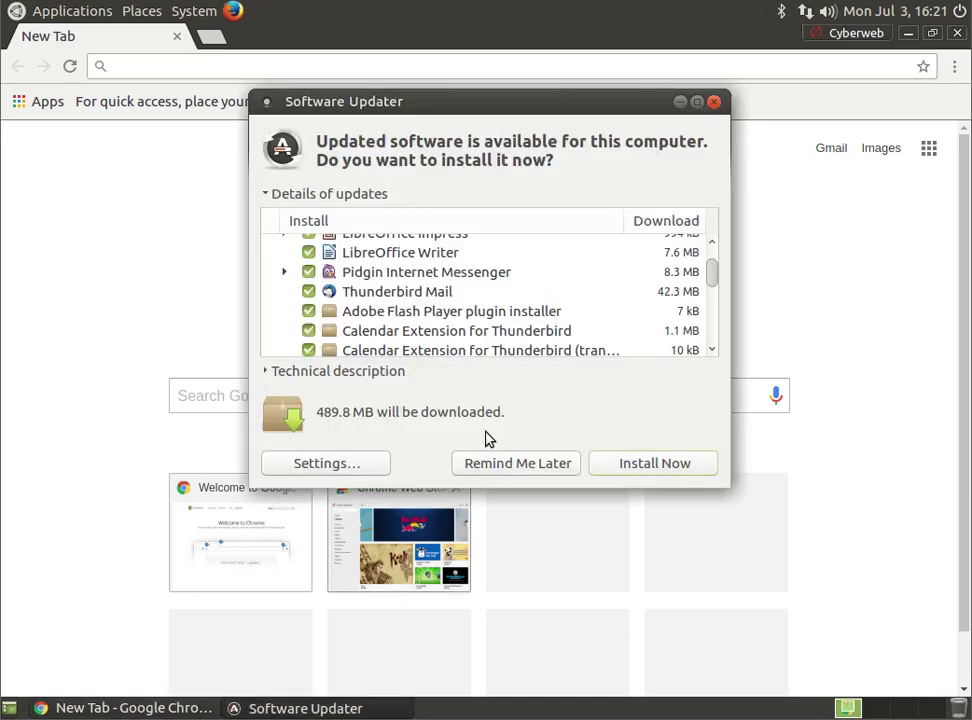
{"action": "left_click", "coordinate": [713, 592]}
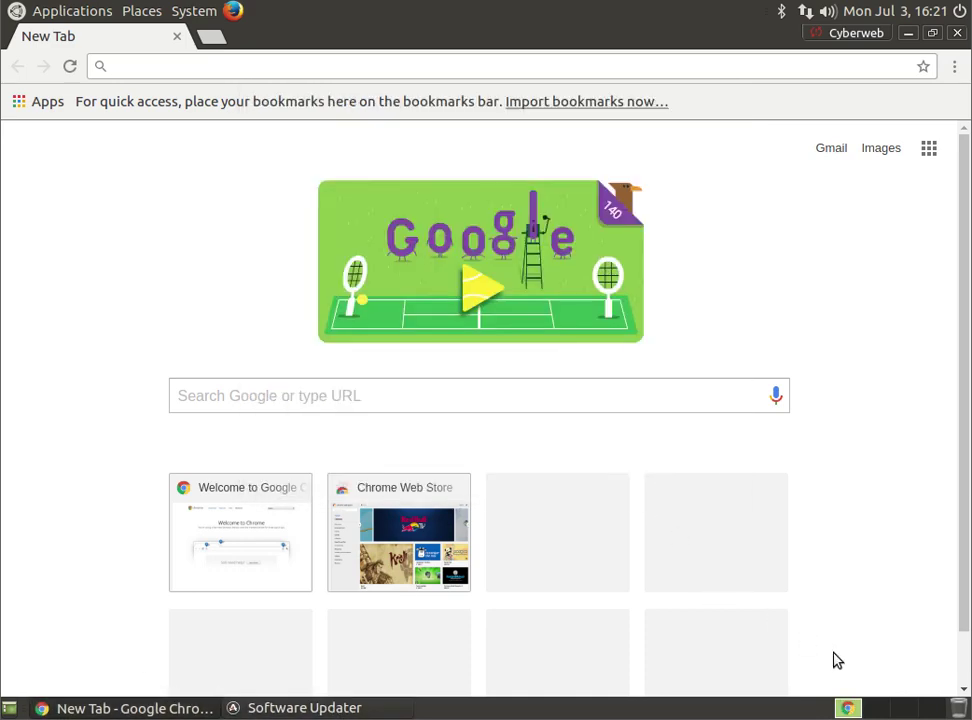
- Switch repeatedly between Workspace 1 with the browser and the empty Workspace 2
{"action": "left_click", "coordinate": [878, 712]}
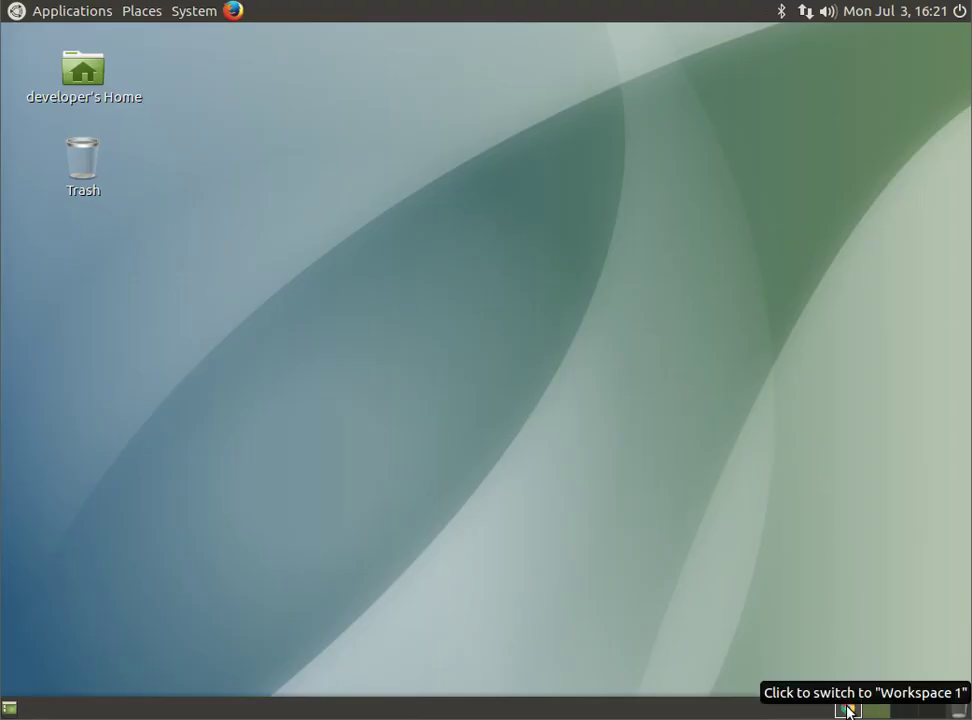
{"action": "left_click", "coordinate": [847, 711]}
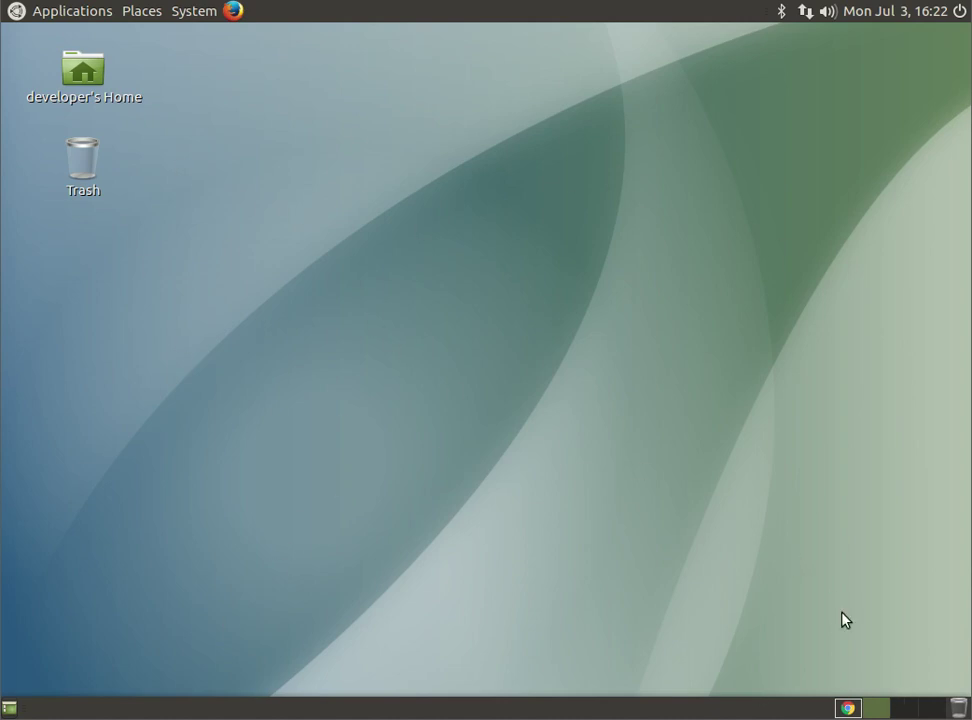
{"action": "left_click", "coordinate": [855, 707]}
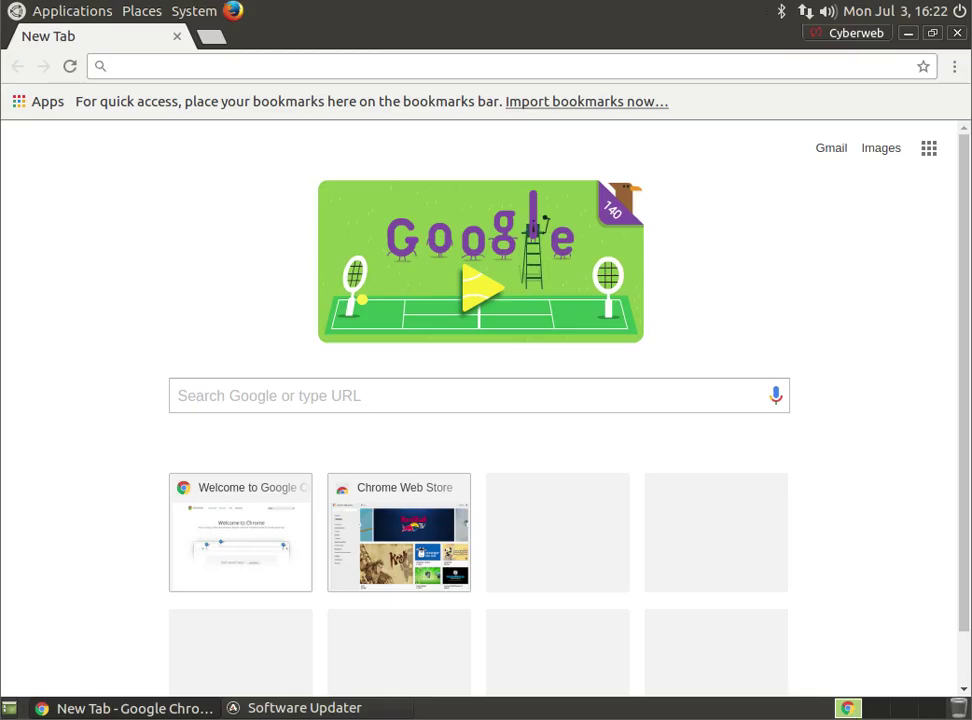
{"action": "left_click", "coordinate": [850, 708]}
{"action": "left_click", "coordinate": [848, 710]}
{"action": "left_click", "coordinate": [852, 710]}
{"action": "left_click", "coordinate": [848, 710]}
{"action": "left_click", "coordinate": [853, 711]}
{"action": "left_click", "coordinate": [850, 710]}
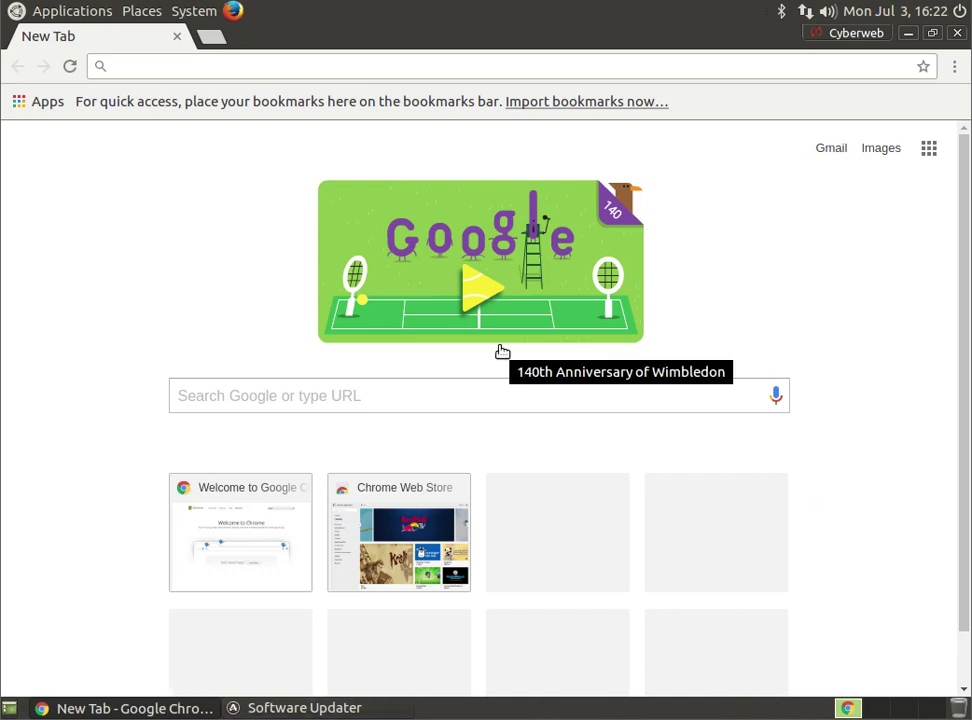
{"action": "left_click", "coordinate": [877, 707]}
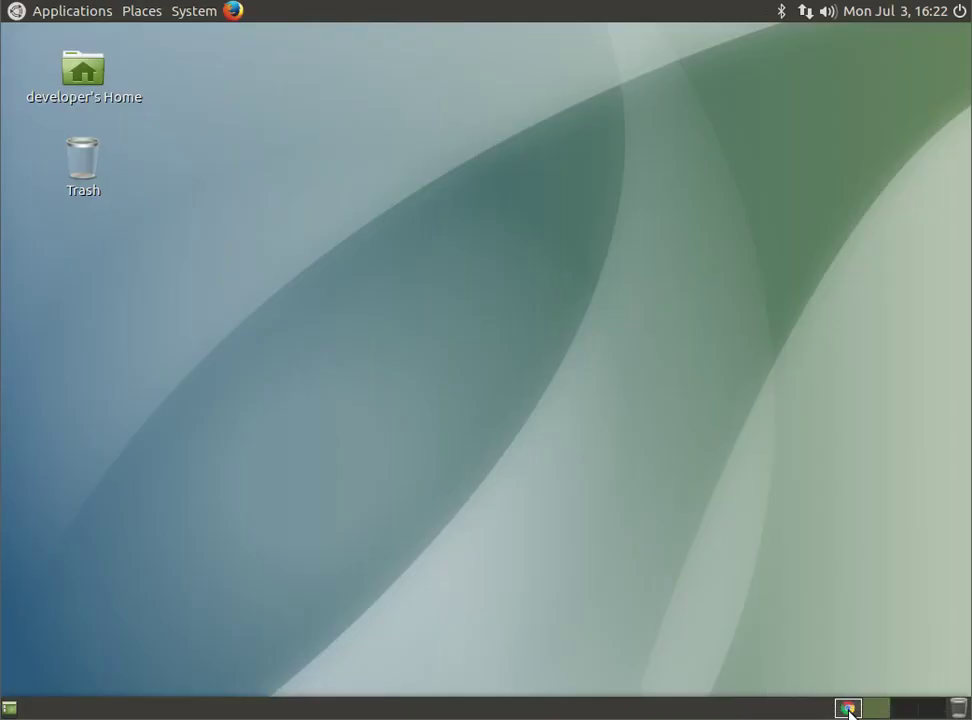
{"action": "left_click", "coordinate": [848, 711]}
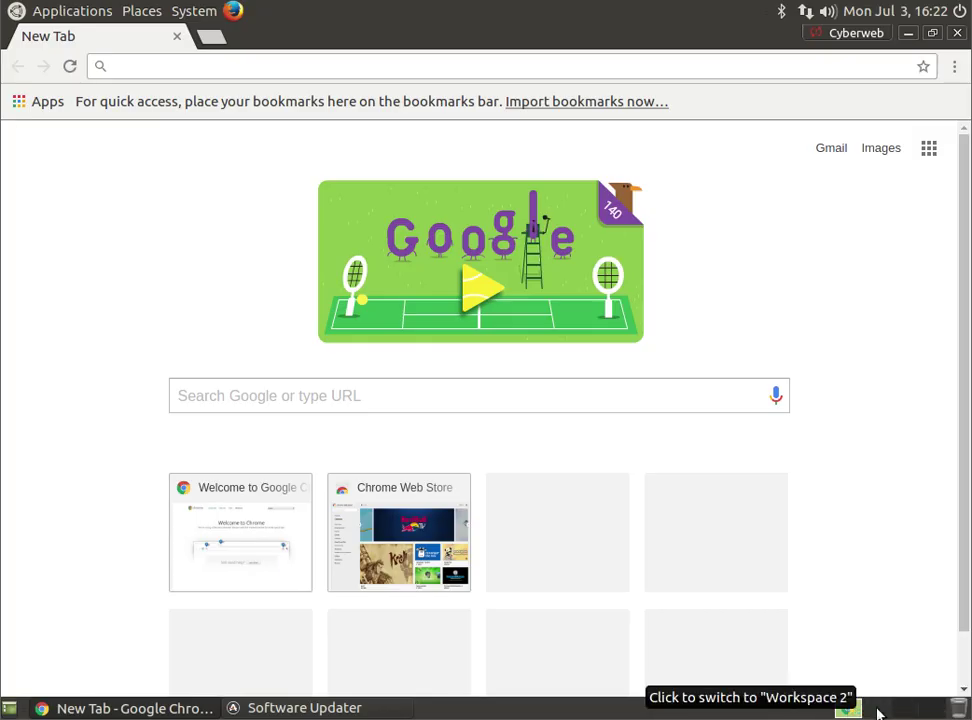
{"action": "left_click", "coordinate": [877, 712]}
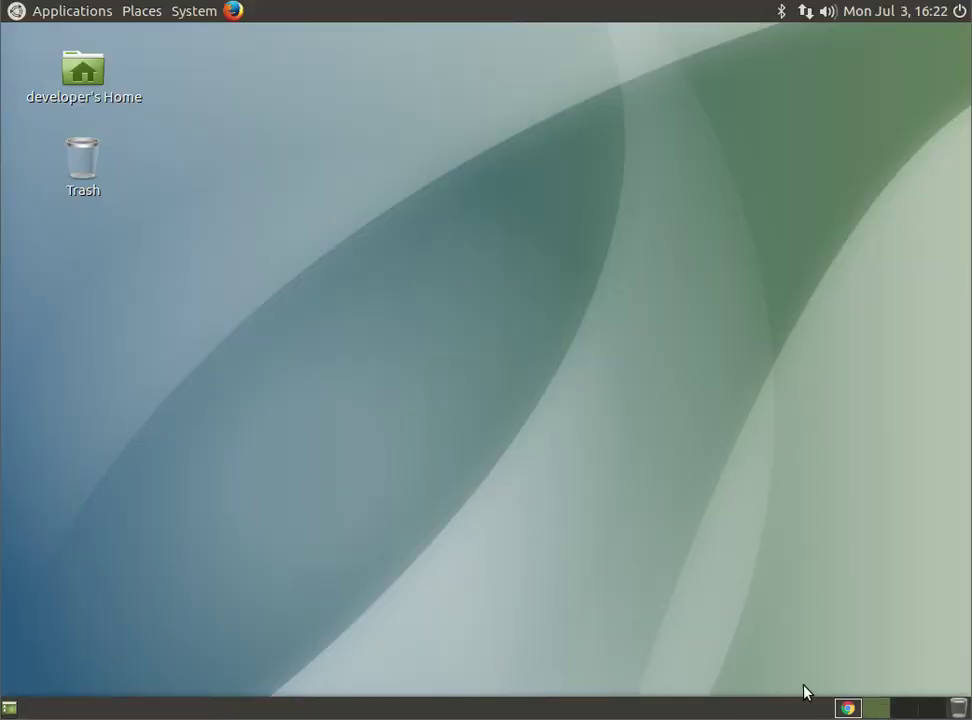
{"action": "left_click", "coordinate": [849, 709]}
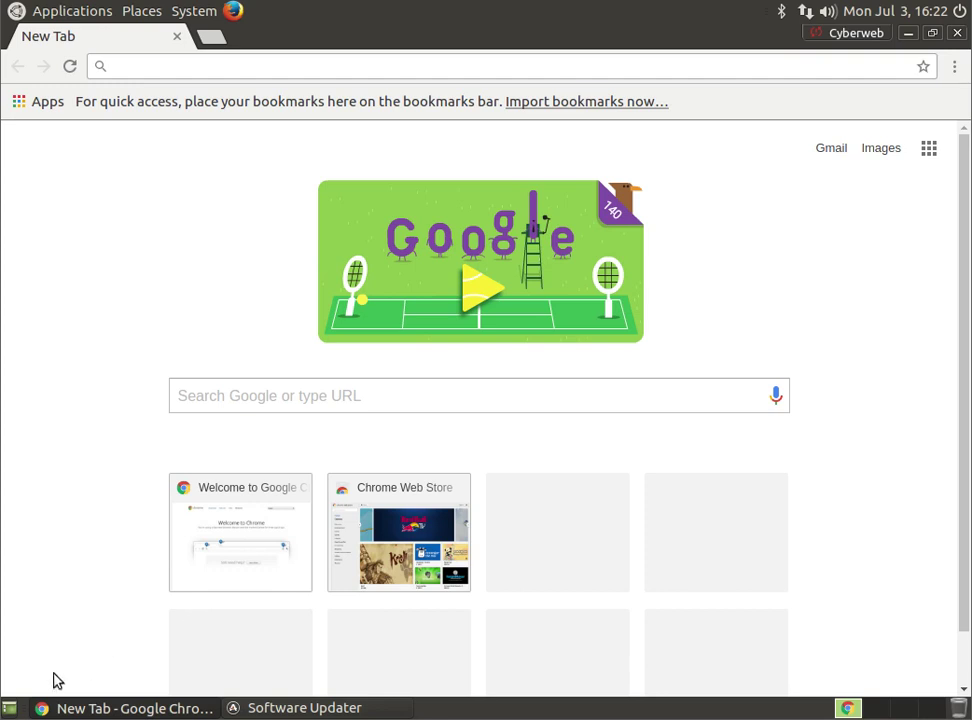
- Toggle Show Desktop several times, ending with all windows hidden
{"action": "left_click", "coordinate": [14, 711]}
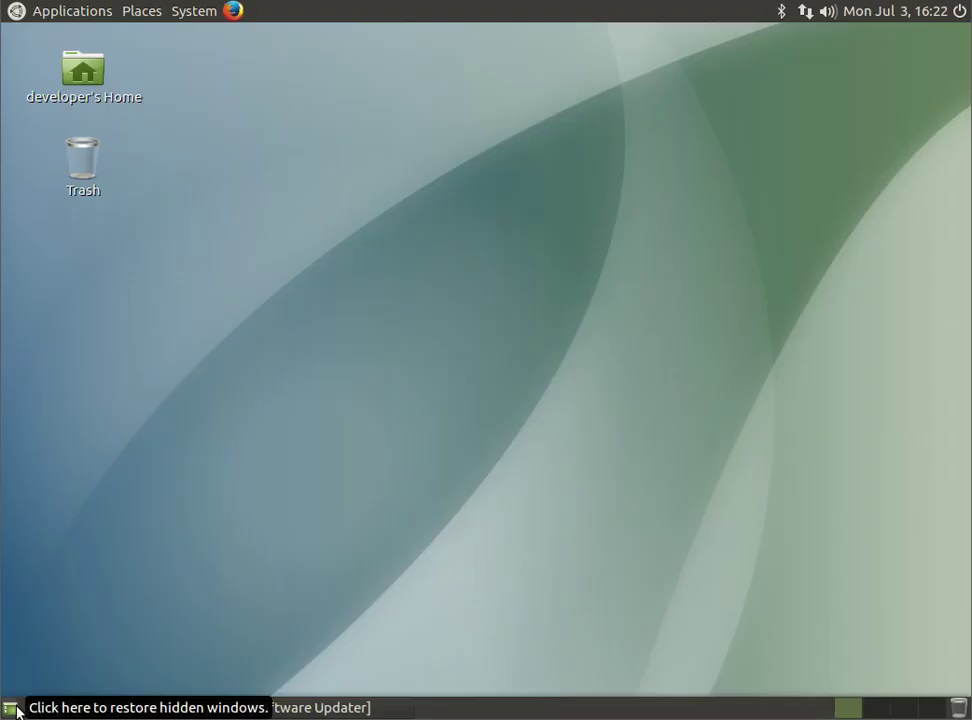
{"action": "left_click", "coordinate": [15, 711]}
{"action": "left_click", "coordinate": [17, 711]}
{"action": "left_click", "coordinate": [17, 711]}
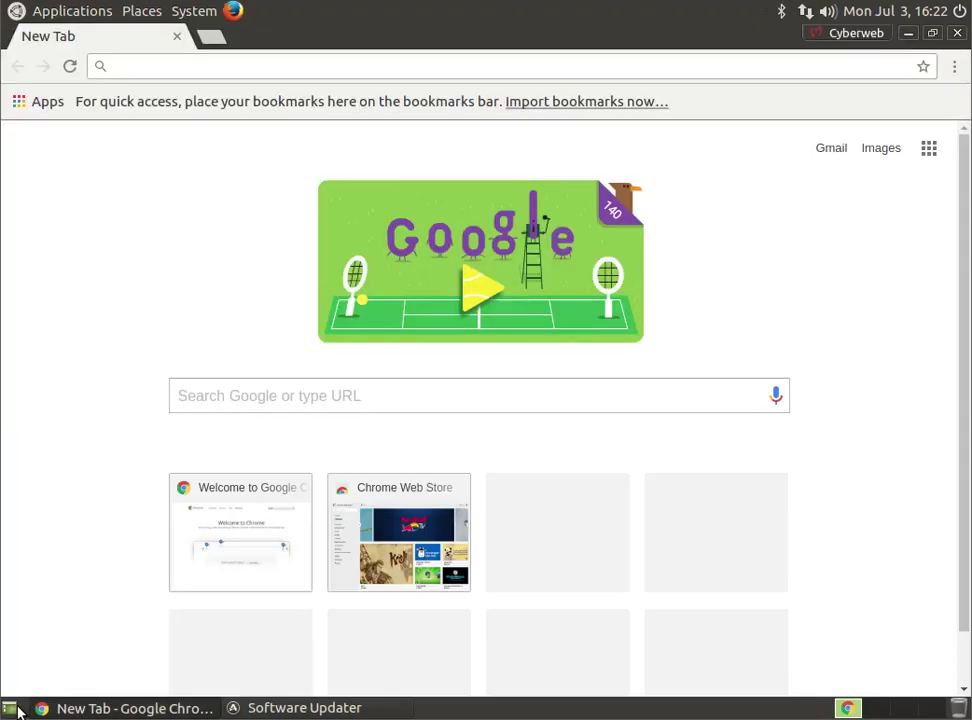
{"action": "left_click", "coordinate": [13, 711]}
{"action": "left_click", "coordinate": [12, 711]}
{"action": "left_click", "coordinate": [14, 711]}
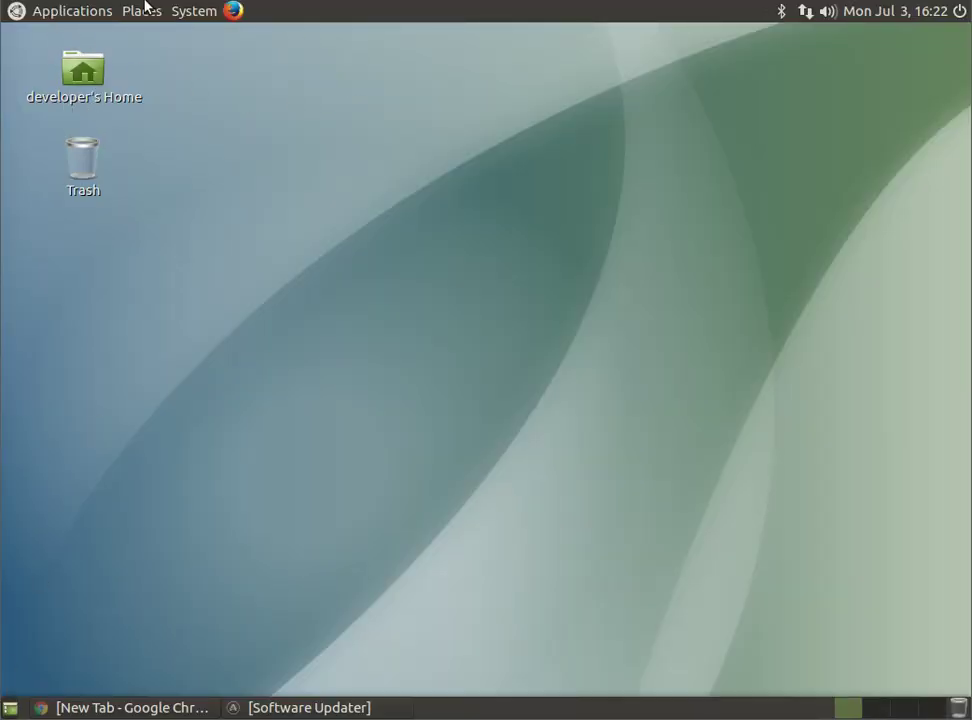
- Restore Chrome and Software Updater from the taskbar, alternate them, then show the desktop again
{"action": "left_click", "coordinate": [165, 707]}
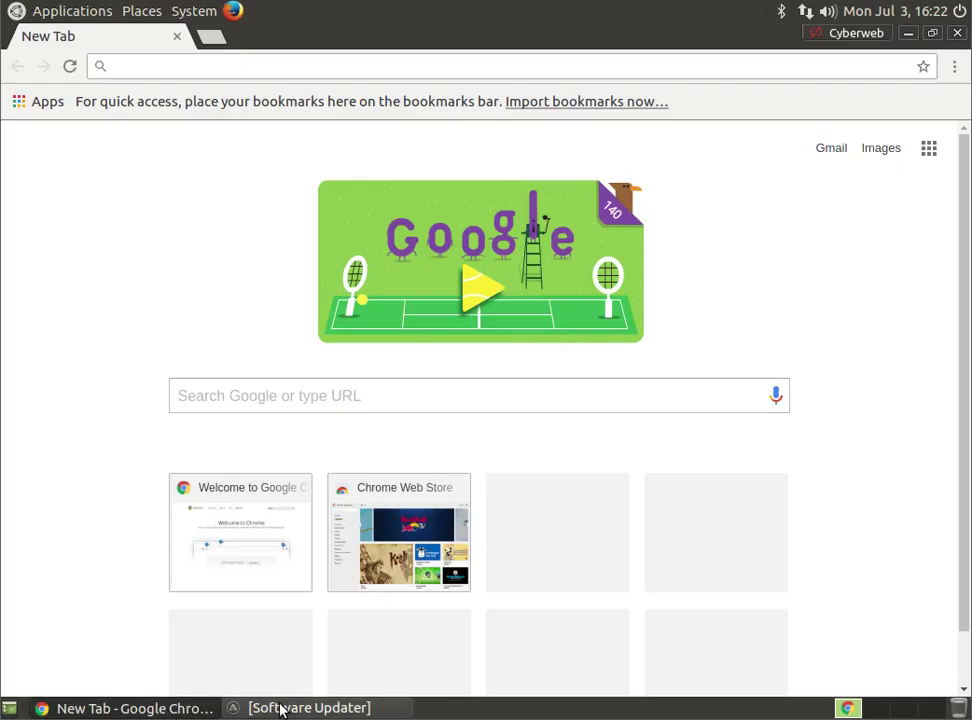
{"action": "left_click", "coordinate": [276, 707]}
{"action": "left_click", "coordinate": [152, 706]}
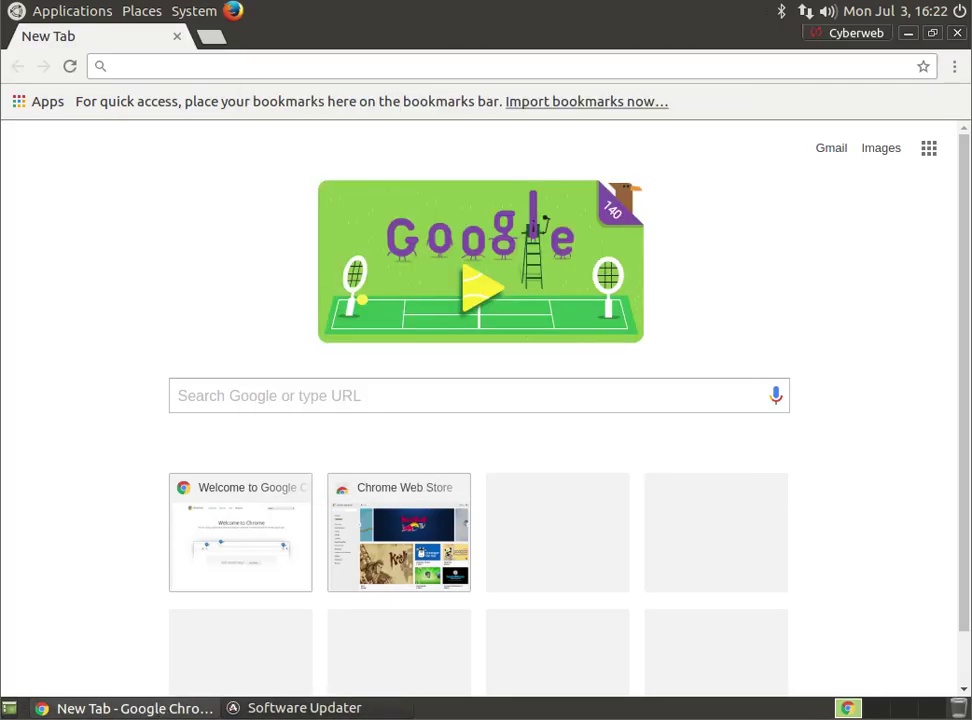
{"action": "left_click", "coordinate": [284, 710]}
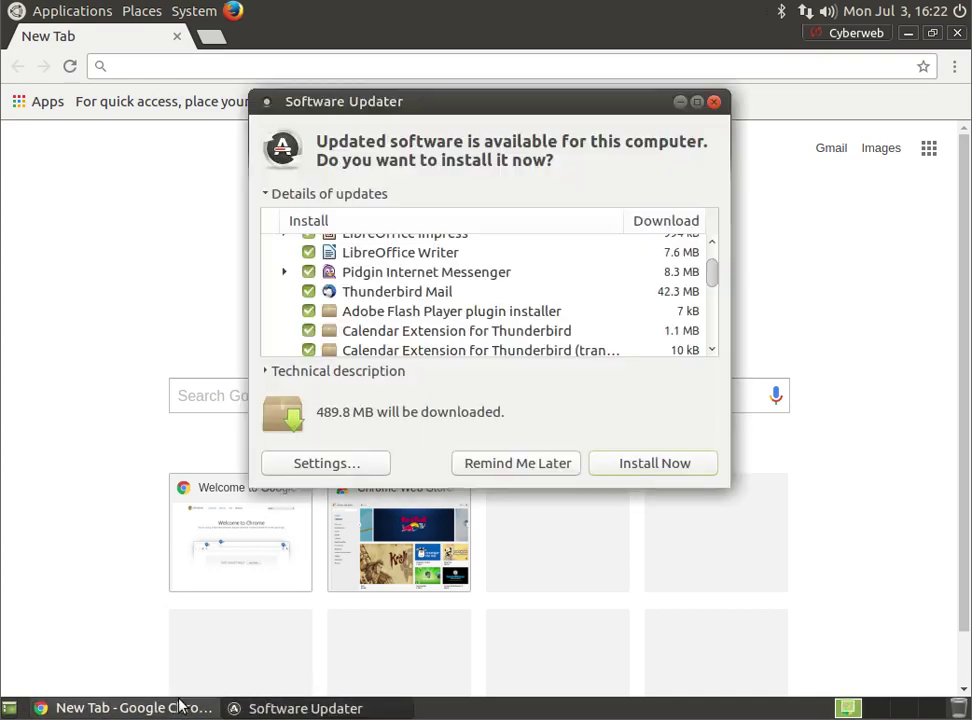
{"action": "left_click", "coordinate": [169, 707]}
{"action": "left_click", "coordinate": [306, 706]}
{"action": "left_click", "coordinate": [200, 707]}
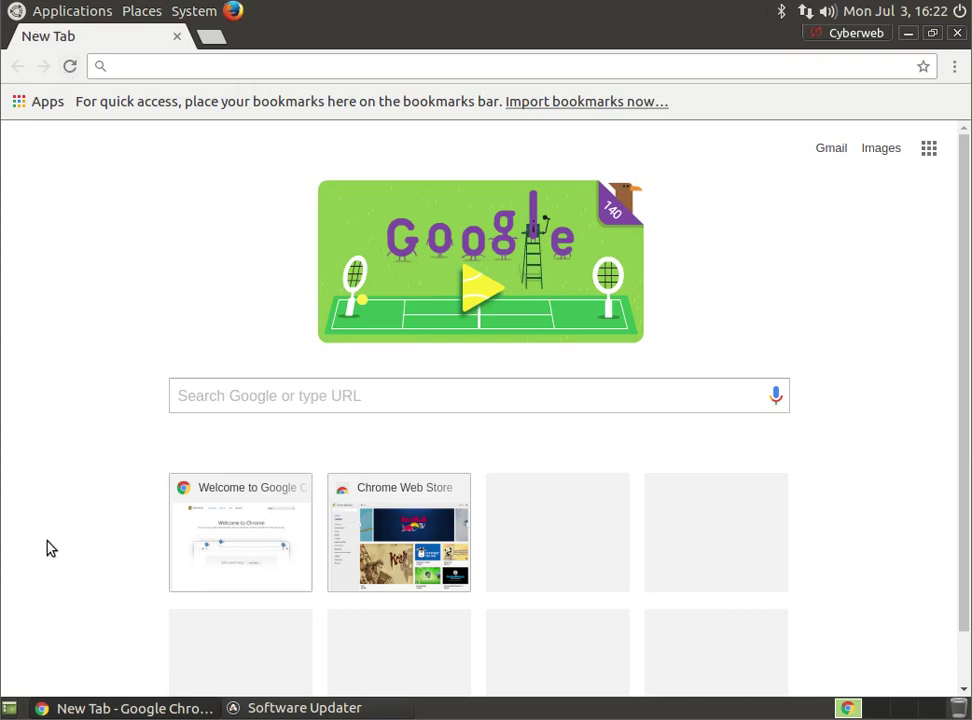
{"action": "left_click", "coordinate": [10, 710]}
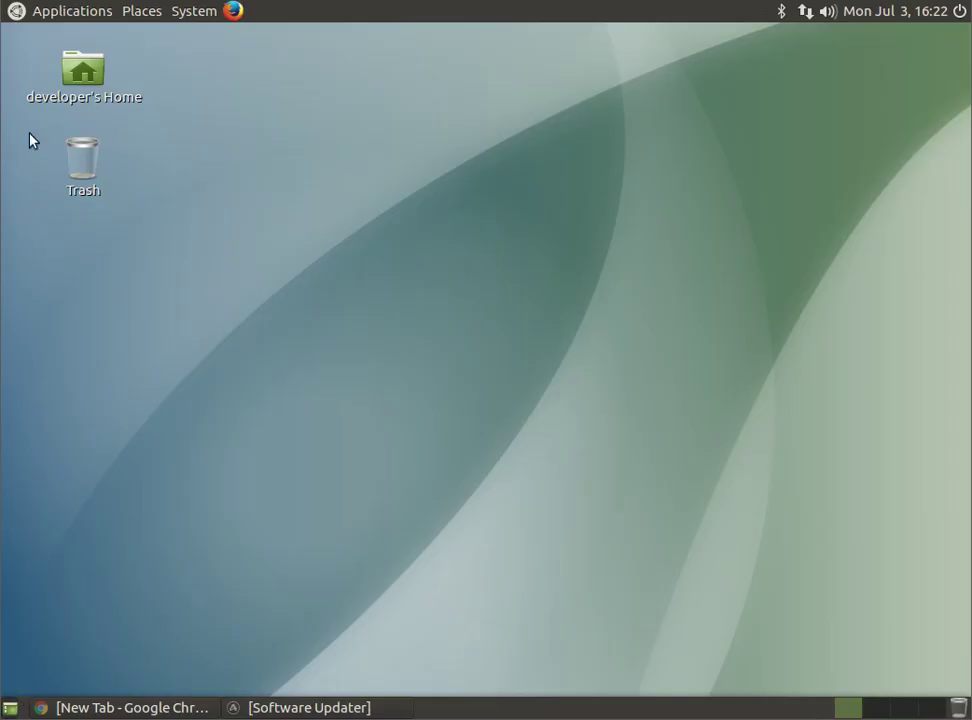
{"action": "left_click", "coordinate": [59, 15]}
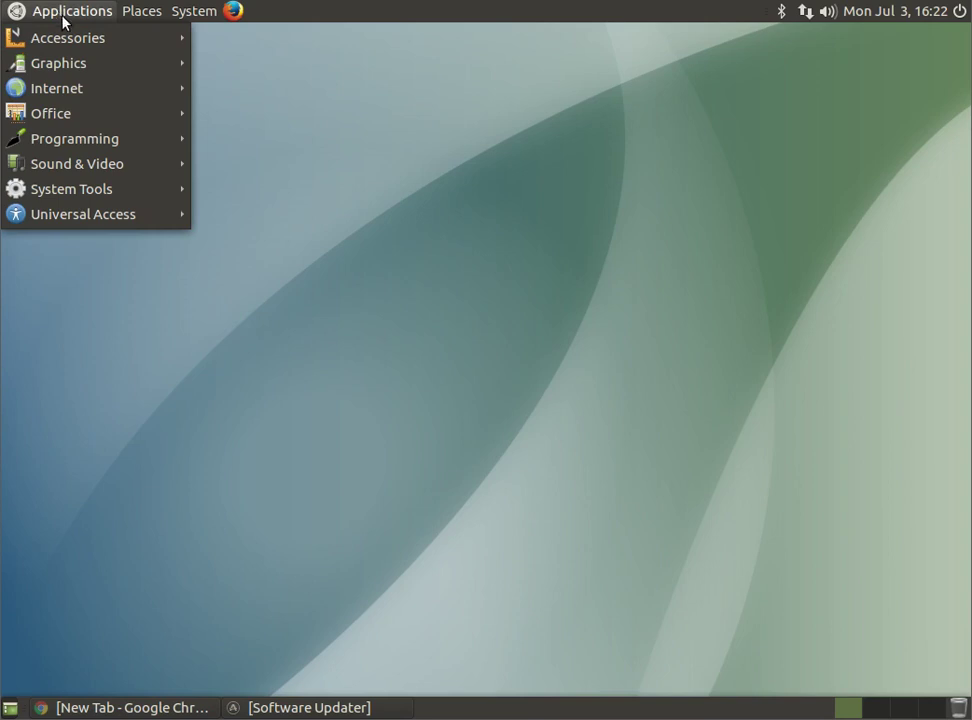
{"action": "right_click", "coordinate": [424, 234]}
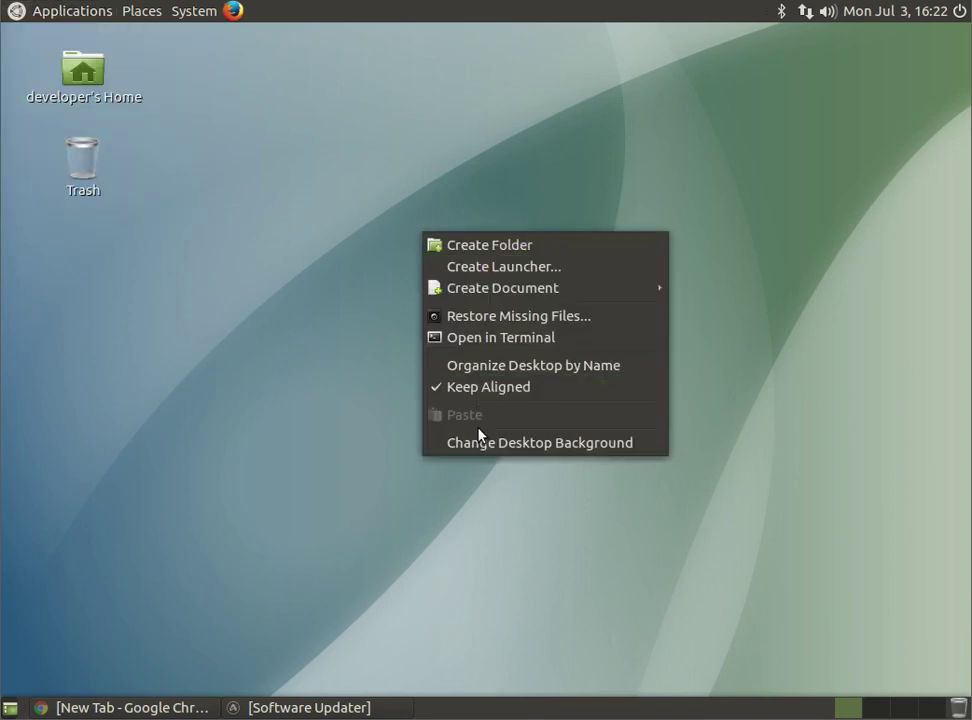
{"action": "left_click", "coordinate": [82, 10]}
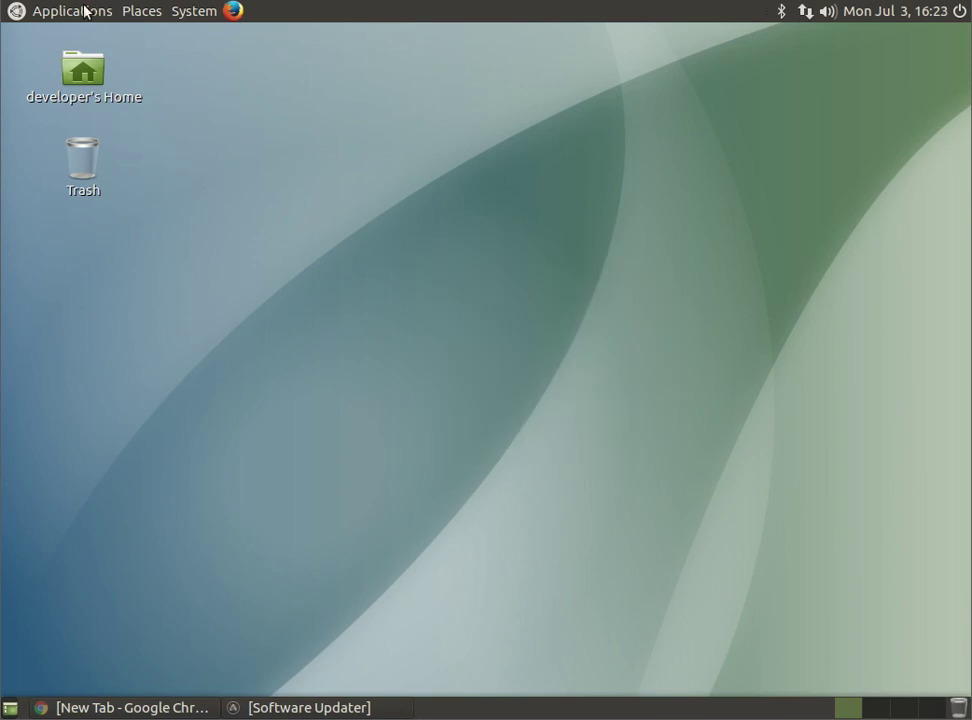
{"action": "left_click", "coordinate": [100, 18]}
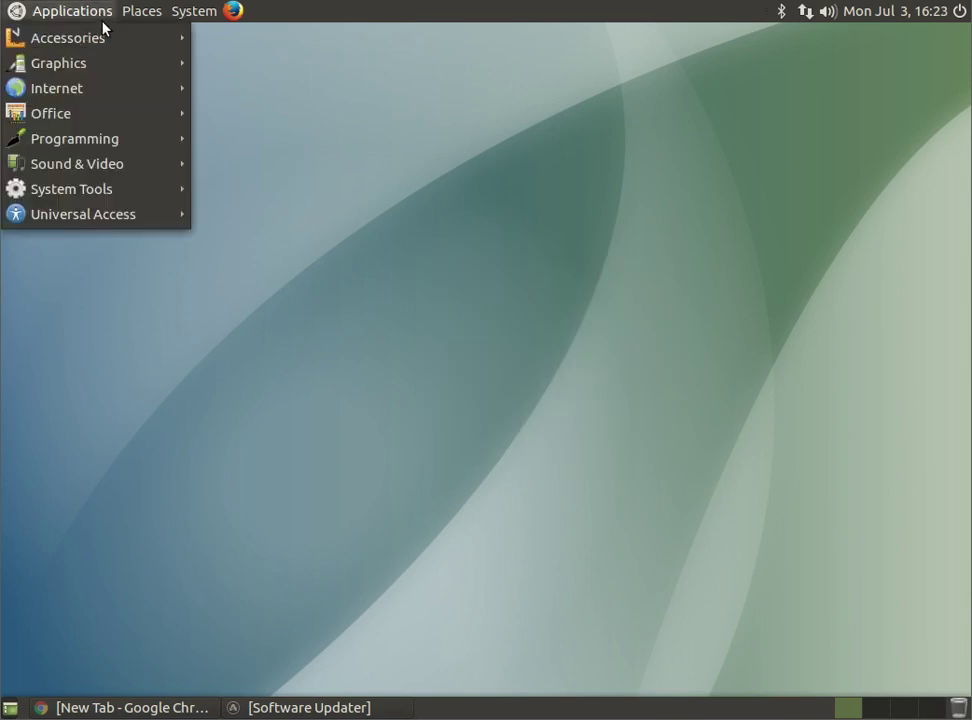
{"action": "mouse_move", "coordinate": [106, 38]}
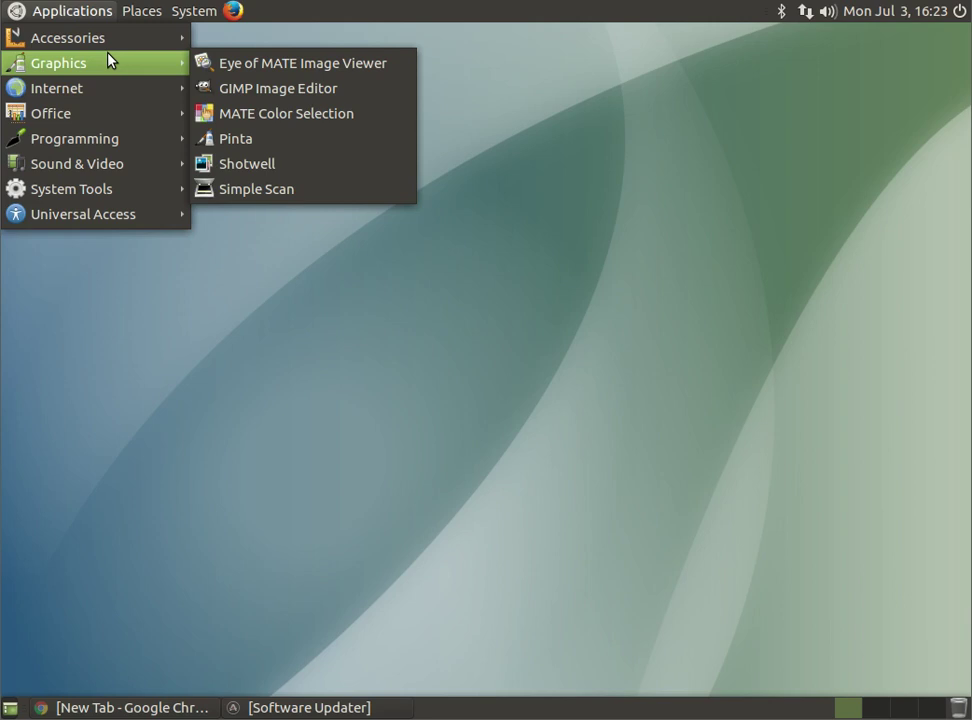
{"action": "mouse_move", "coordinate": [102, 89]}
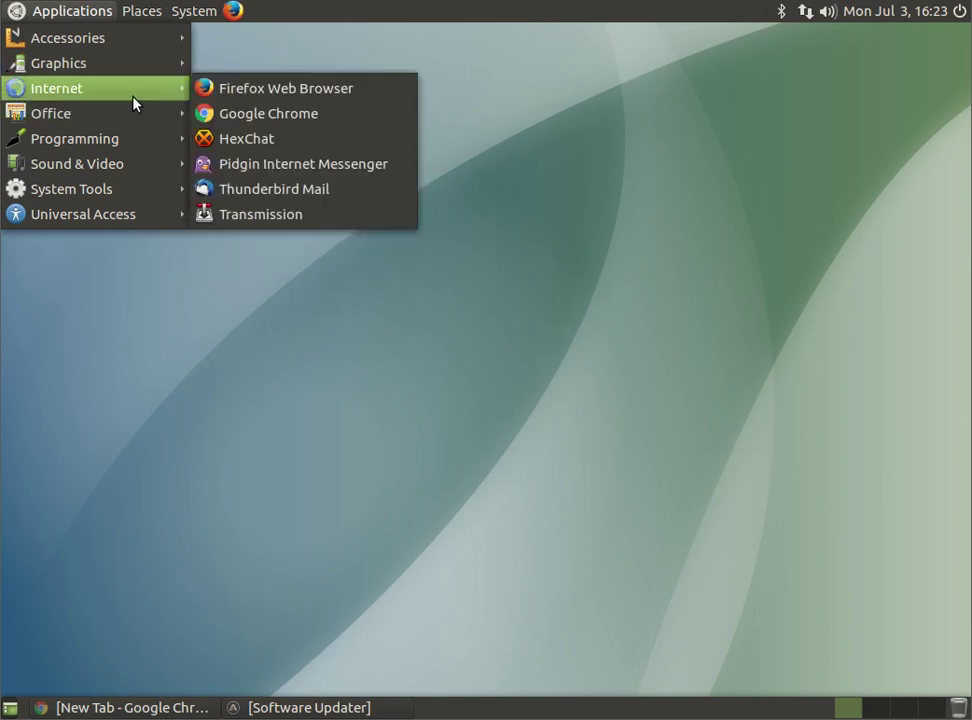
{"action": "mouse_move", "coordinate": [112, 124]}
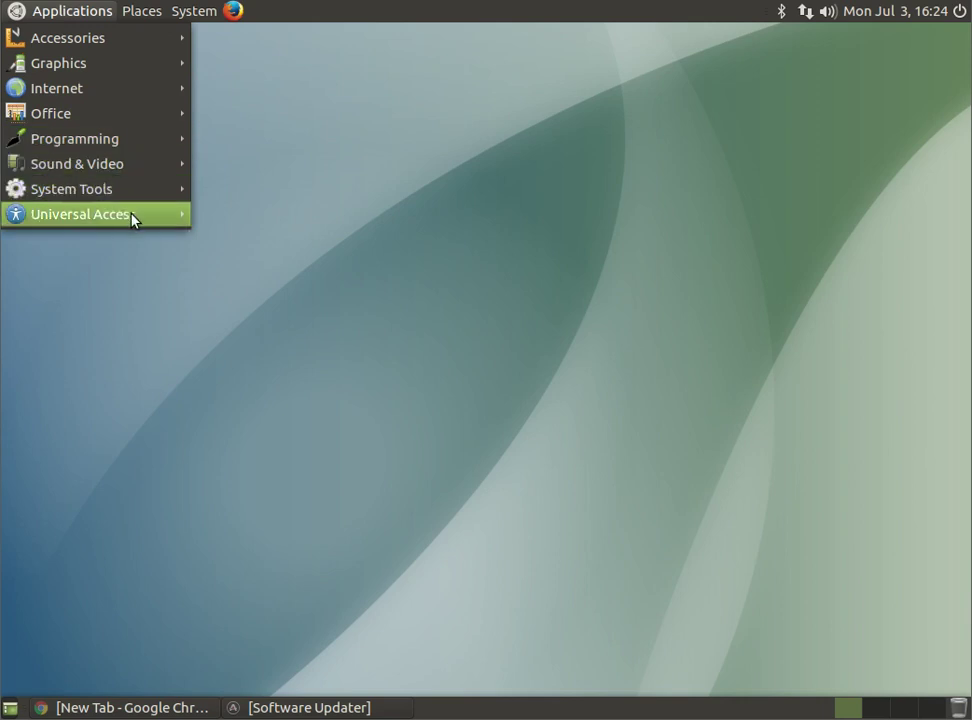
{"action": "mouse_move", "coordinate": [126, 12]}
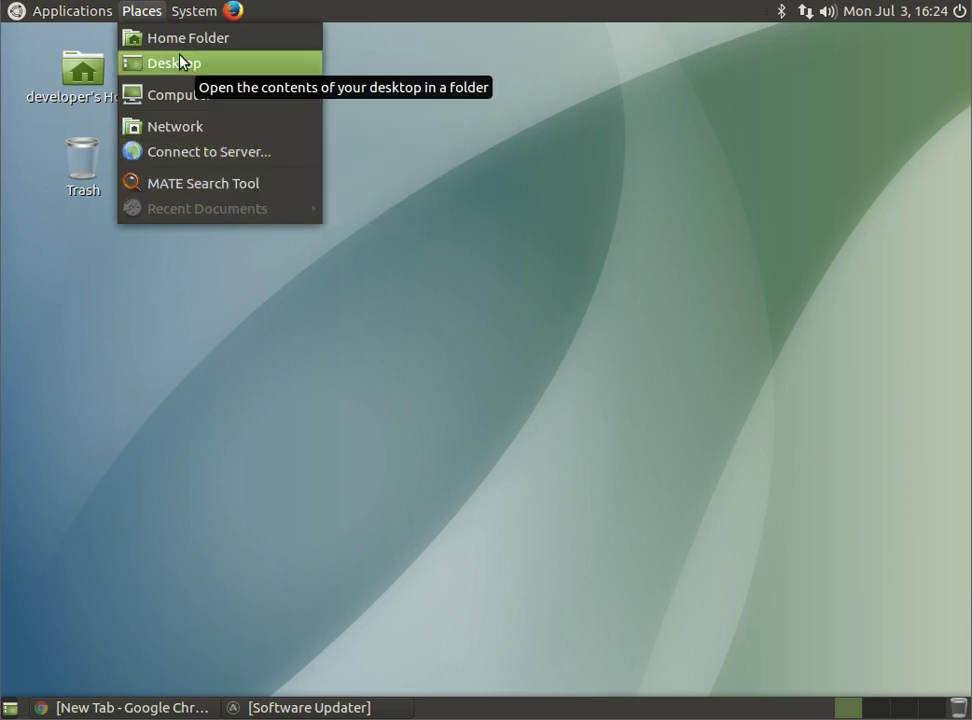
{"action": "mouse_move", "coordinate": [201, 40]}
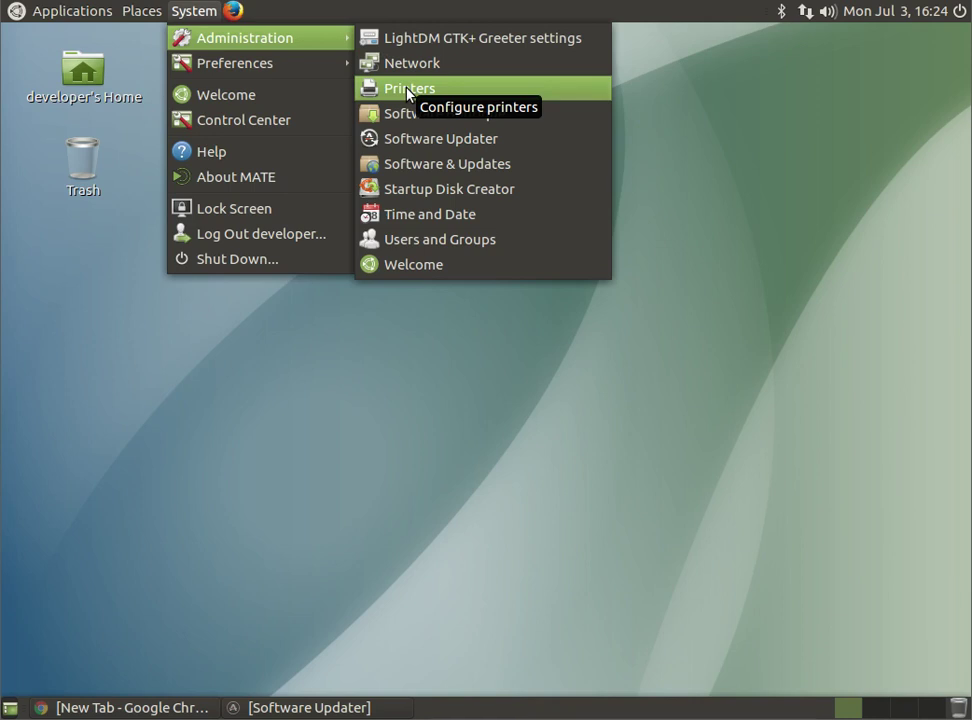
{"action": "mouse_move", "coordinate": [316, 66]}
{"action": "mouse_move", "coordinate": [456, 72]}
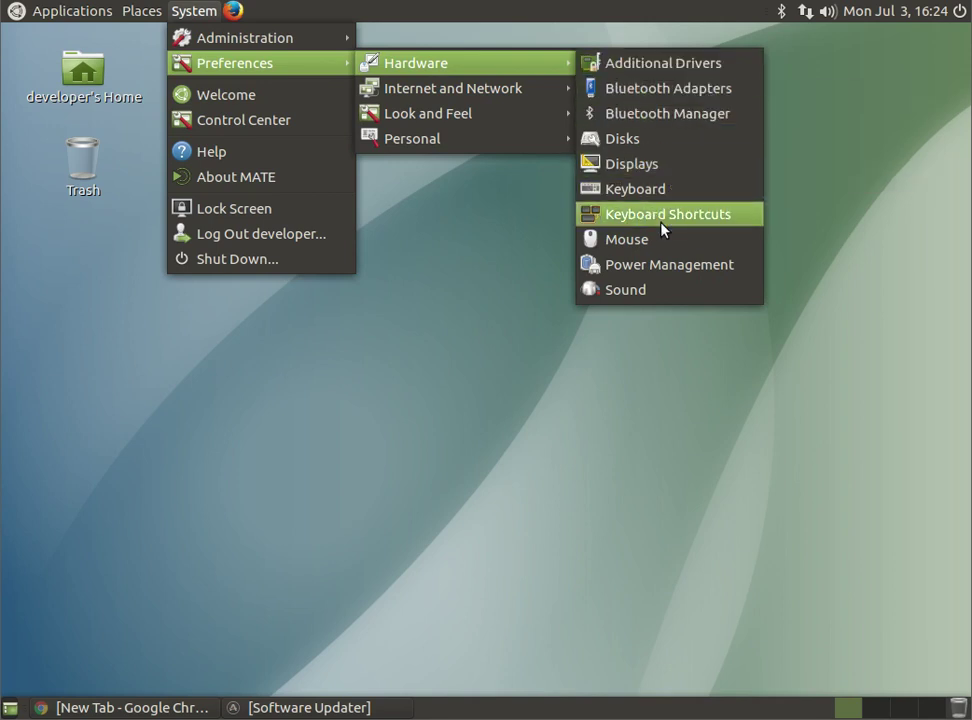
{"action": "mouse_move", "coordinate": [498, 124]}
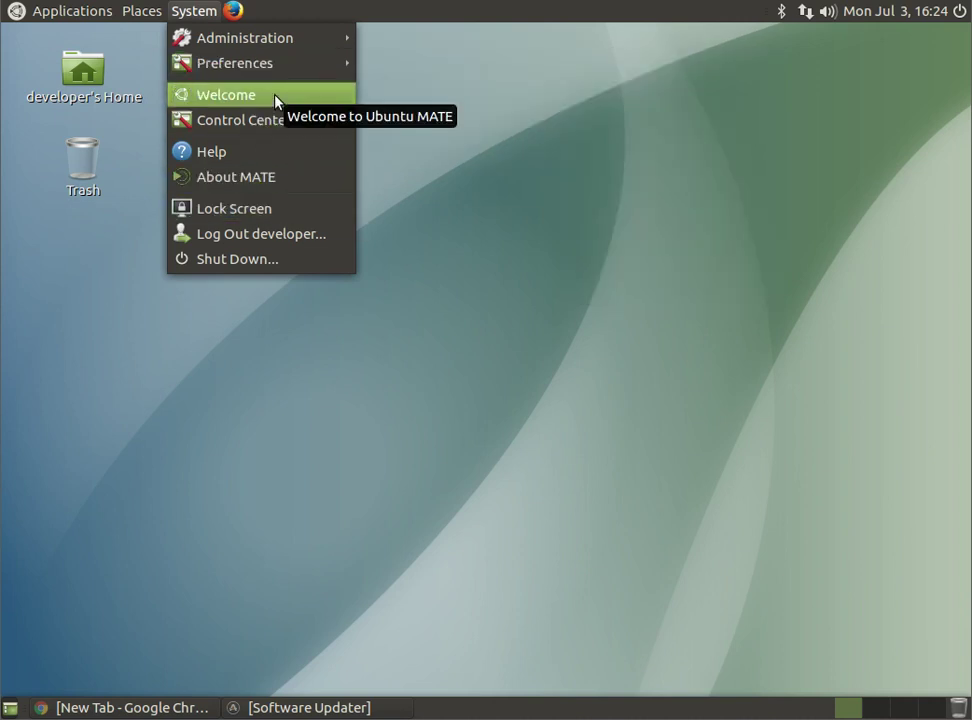
{"action": "left_click", "coordinate": [276, 96]}
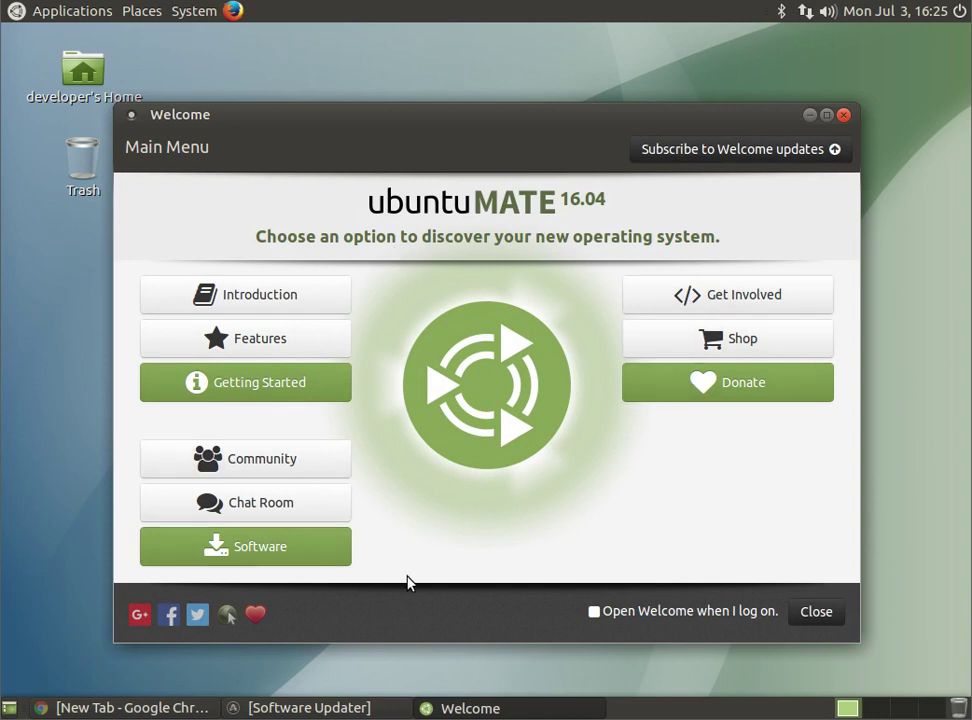
{"action": "left_click", "coordinate": [324, 310]}
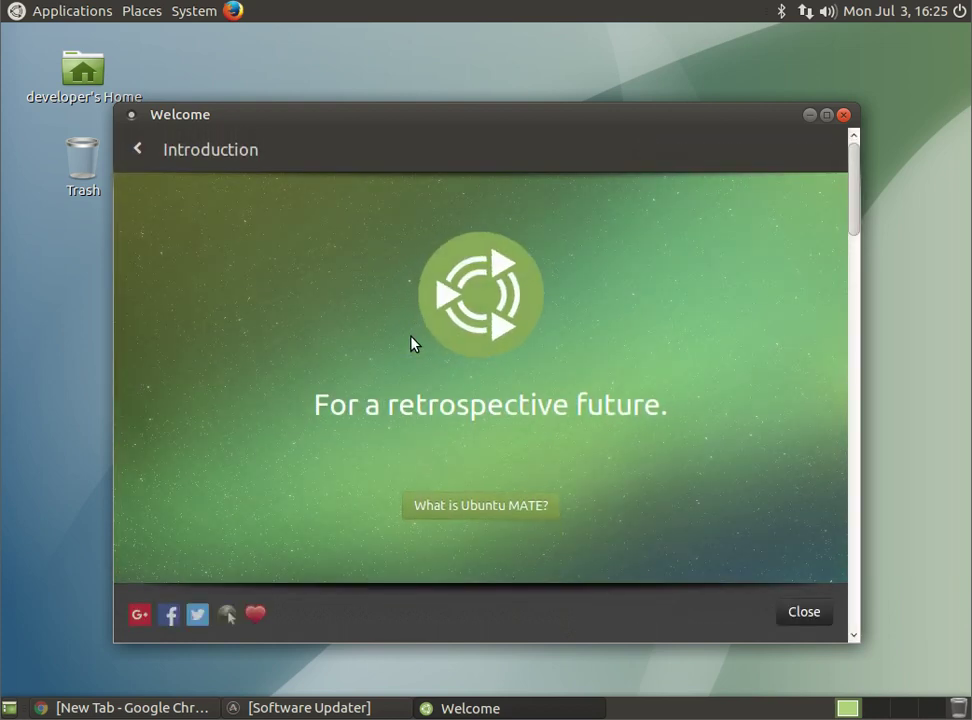
{"action": "left_click", "coordinate": [844, 116]}
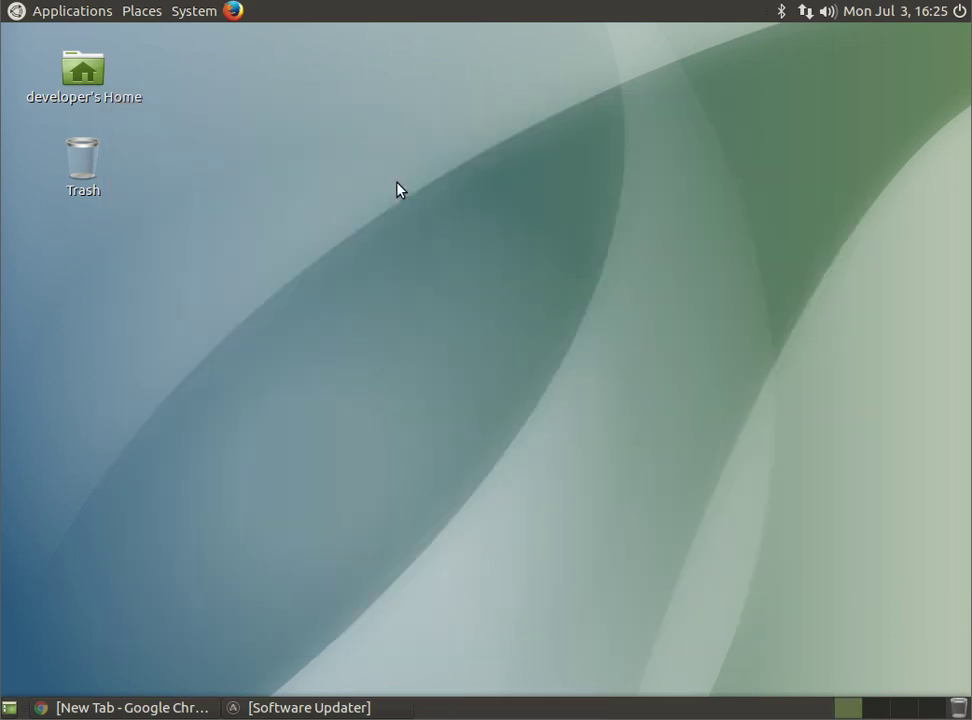
{"action": "left_click", "coordinate": [200, 11]}
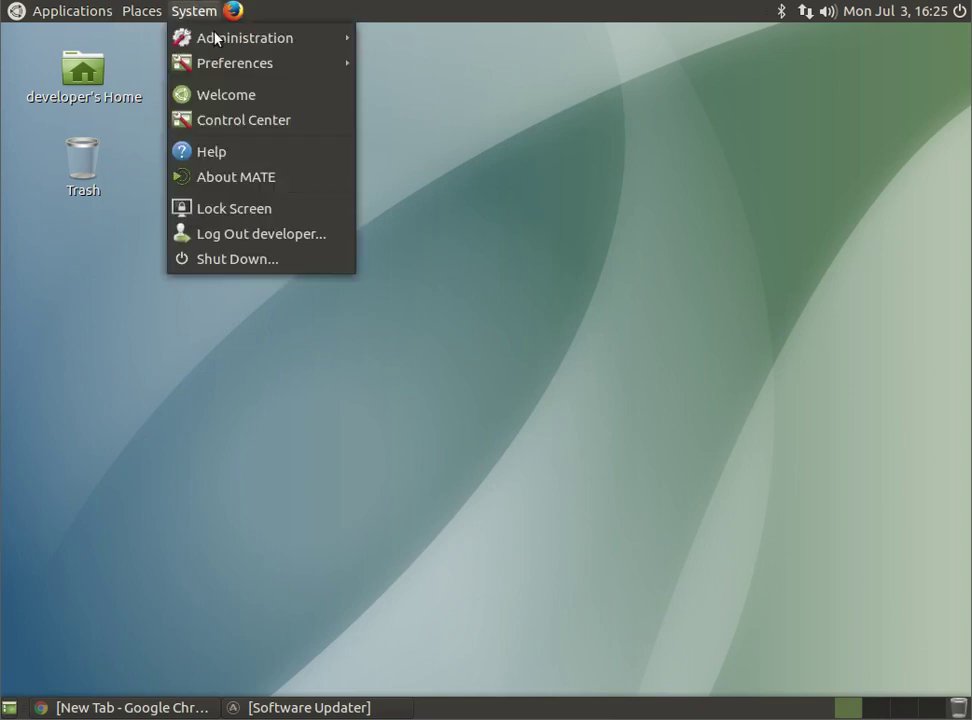
{"action": "left_click", "coordinate": [392, 116]}
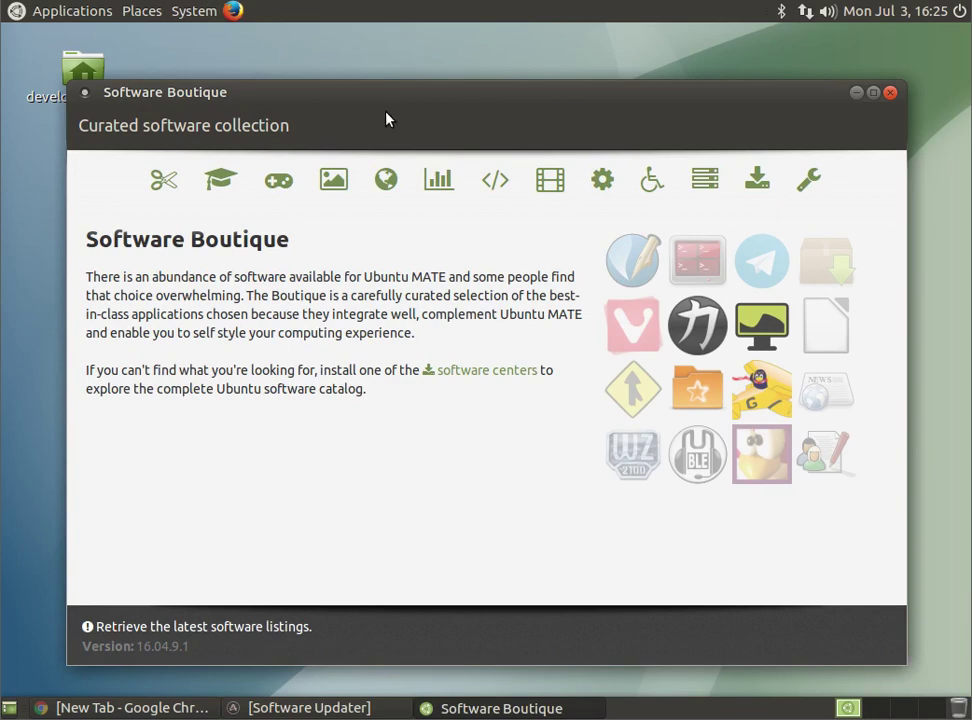
{"action": "left_click", "coordinate": [236, 180]}
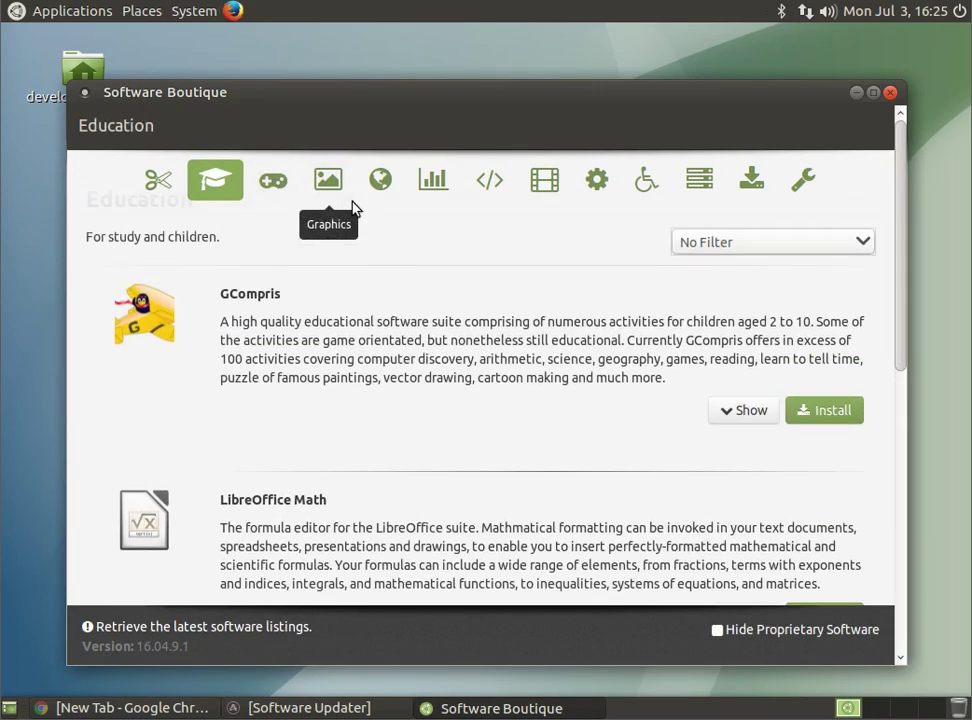
{"action": "left_click", "coordinate": [370, 191]}
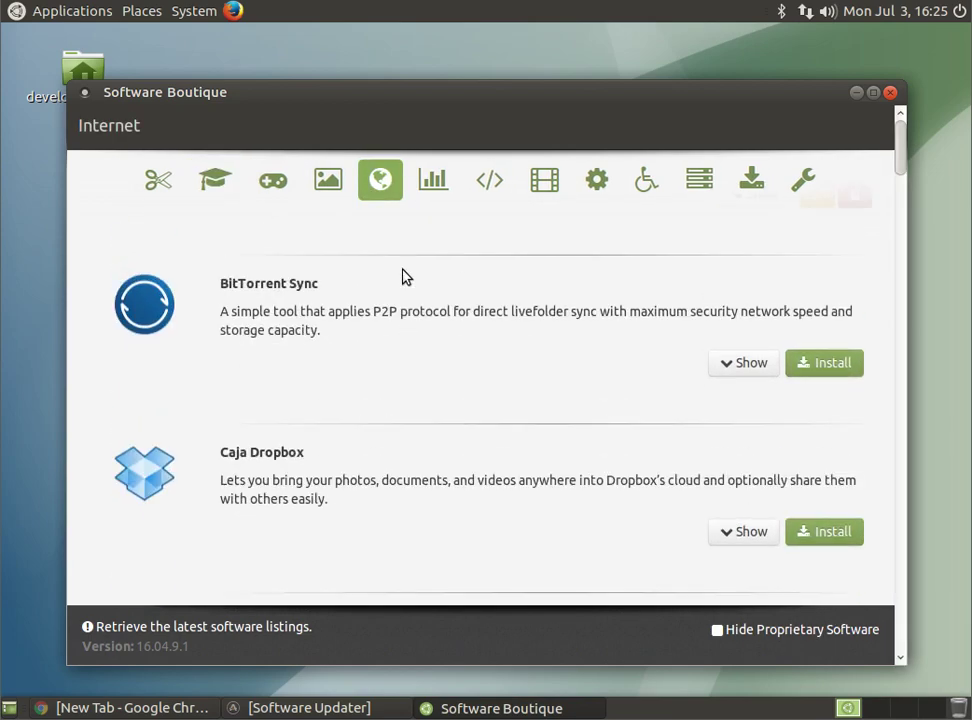
{"action": "scroll", "coordinate": [403, 277], "scroll_direction": "down", "scroll_amount": 10}
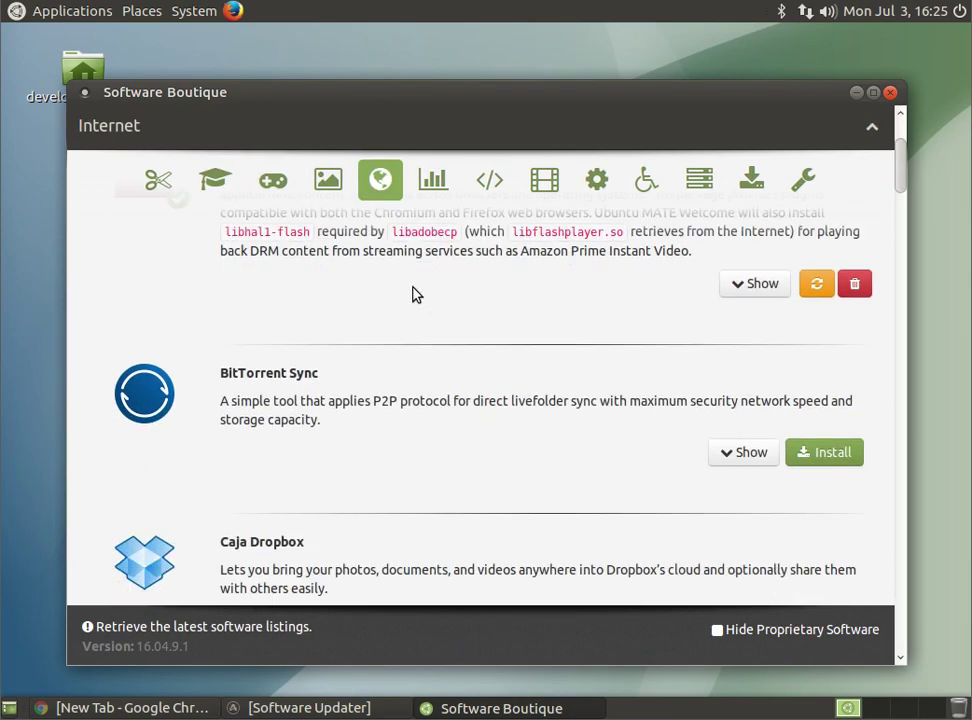
{"action": "scroll", "coordinate": [413, 293], "scroll_direction": "down", "scroll_amount": 2}
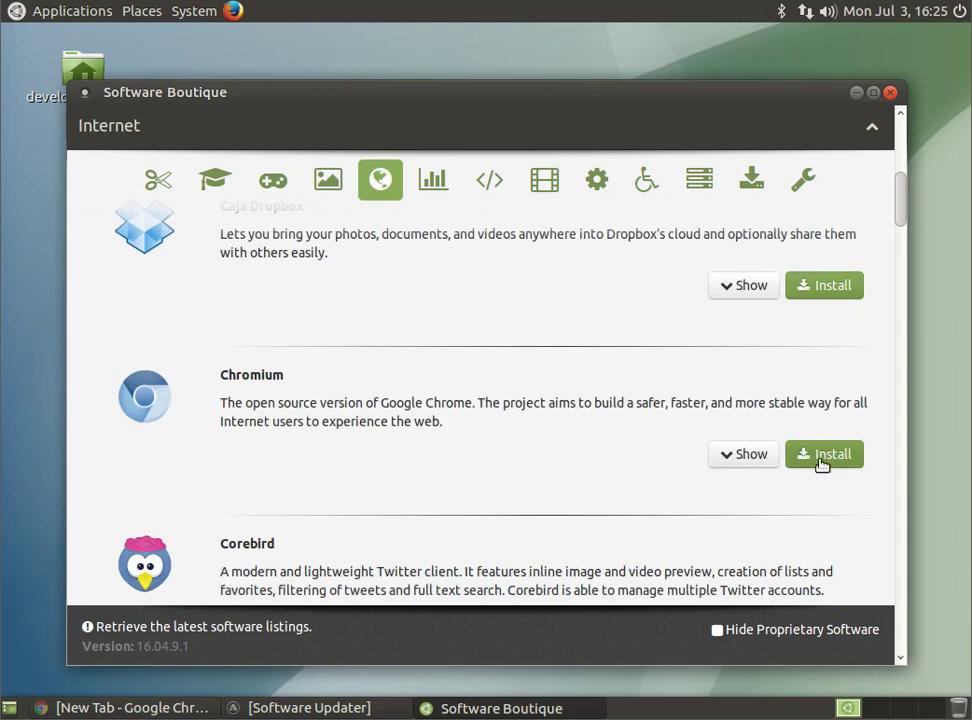
{"action": "scroll", "coordinate": [764, 425], "scroll_direction": "up", "scroll_amount": 10}
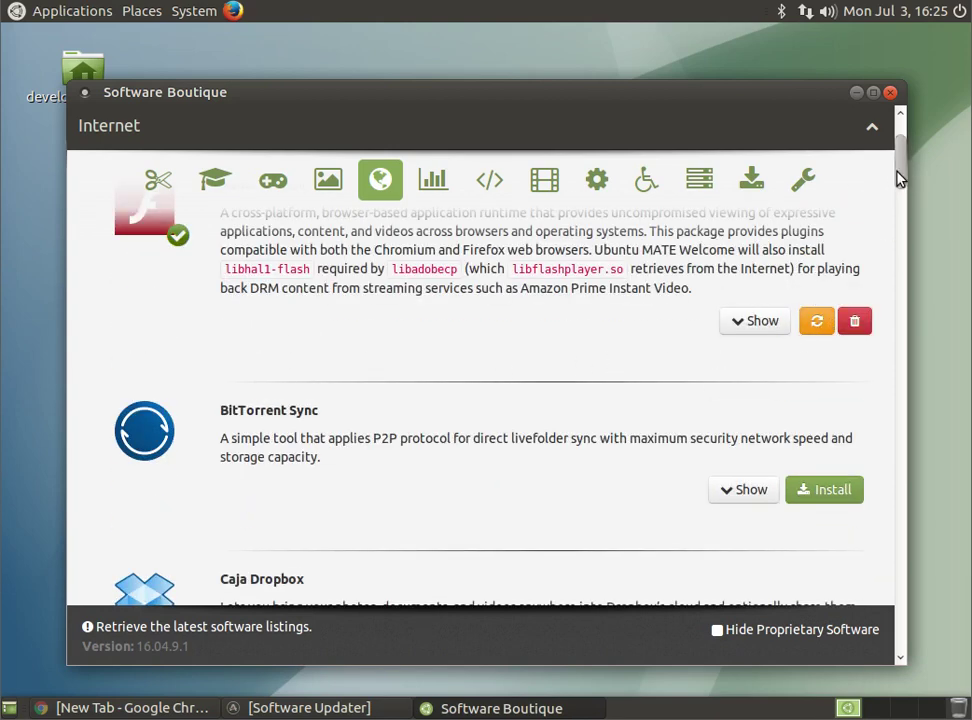
{"action": "left_click_drag", "start_coordinate": [897, 177], "coordinate": [903, 145]}
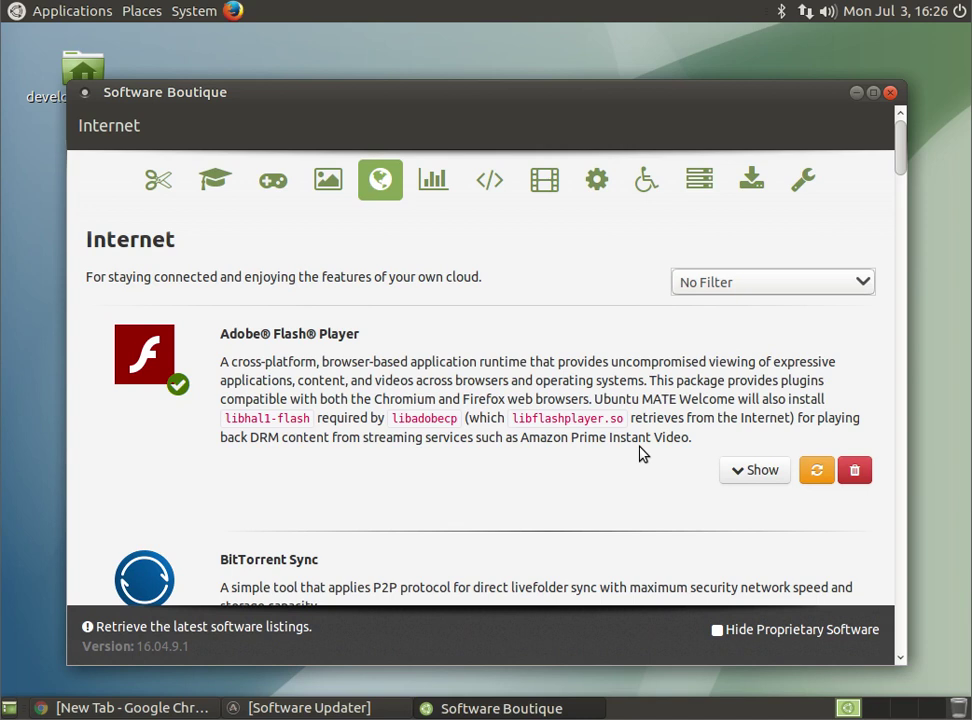
{"action": "left_click", "coordinate": [890, 93]}
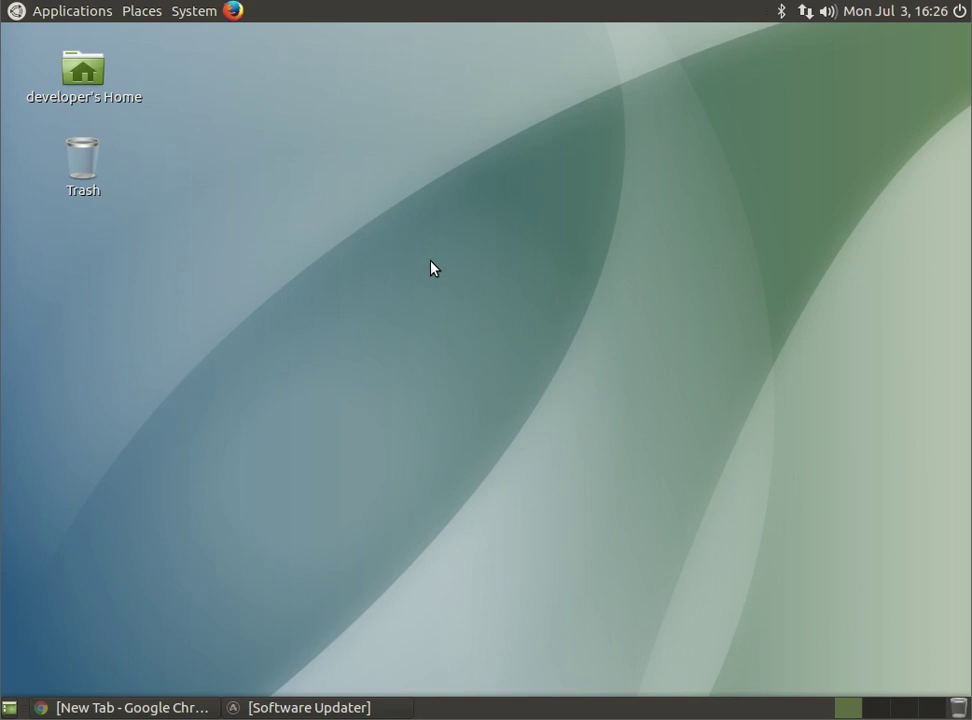
- Launch Appearance Preferences from System > Preferences > Look and Feel
{"action": "left_click", "coordinate": [205, 14]}
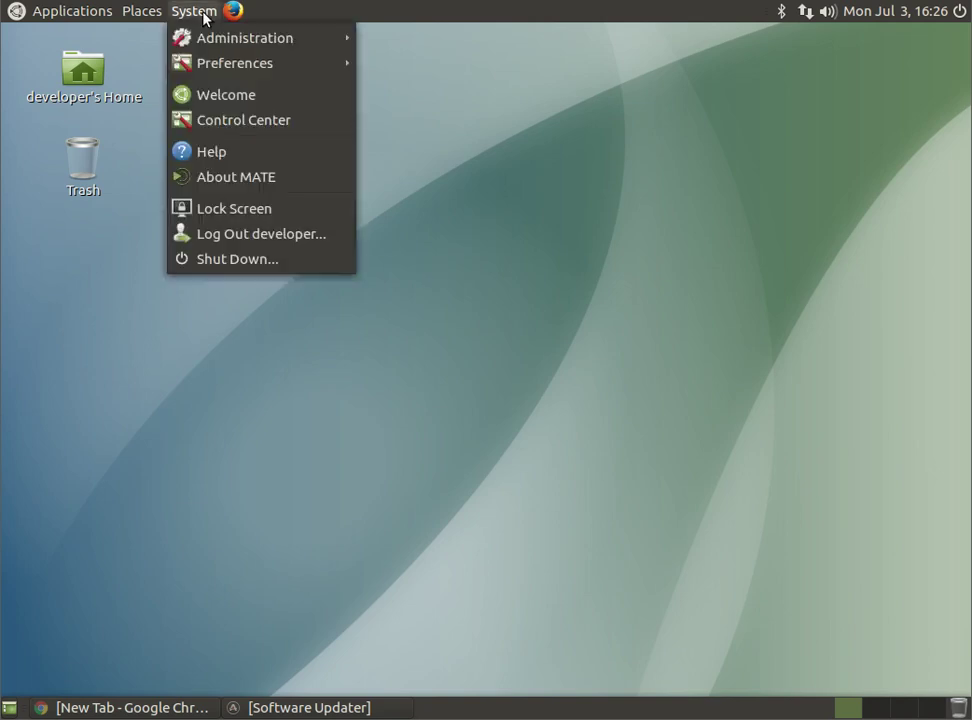
{"action": "mouse_move", "coordinate": [219, 51]}
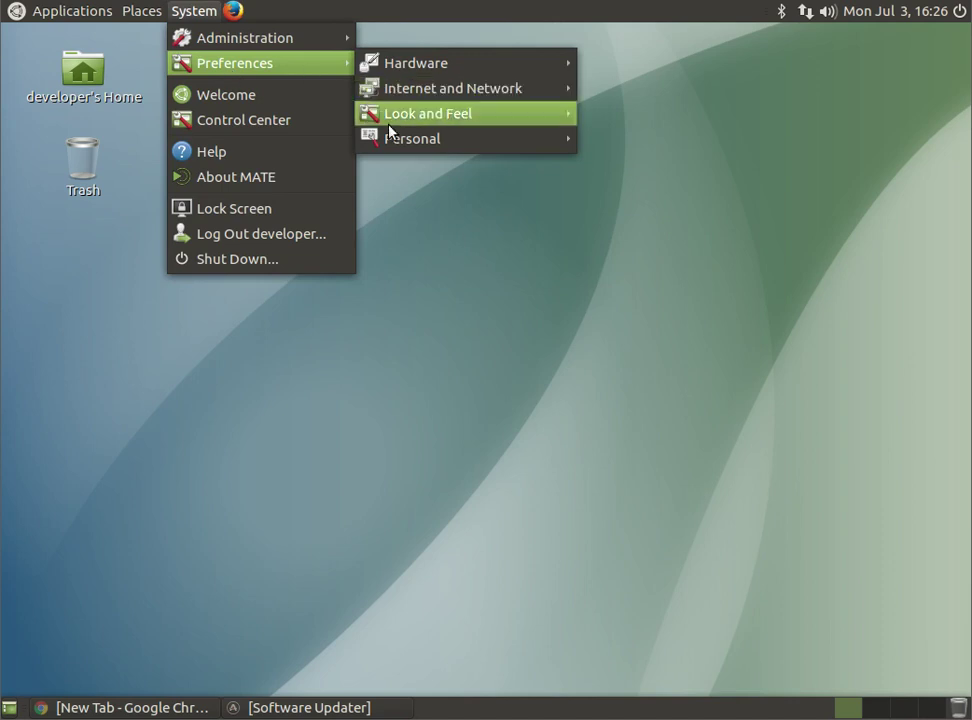
{"action": "mouse_move", "coordinate": [389, 125]}
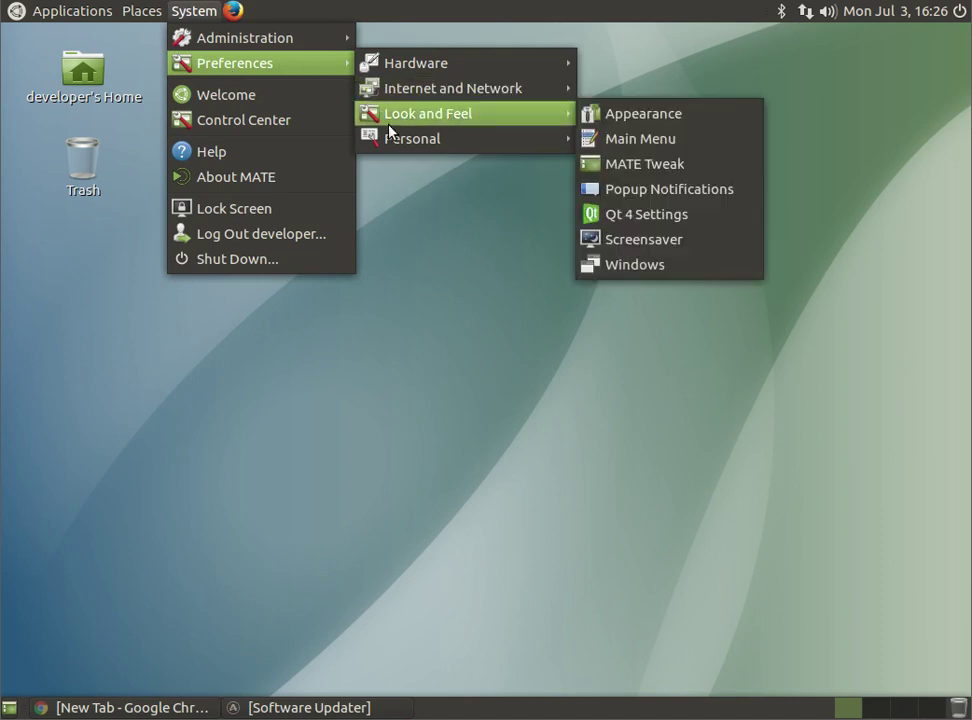
{"action": "left_click", "coordinate": [600, 116]}
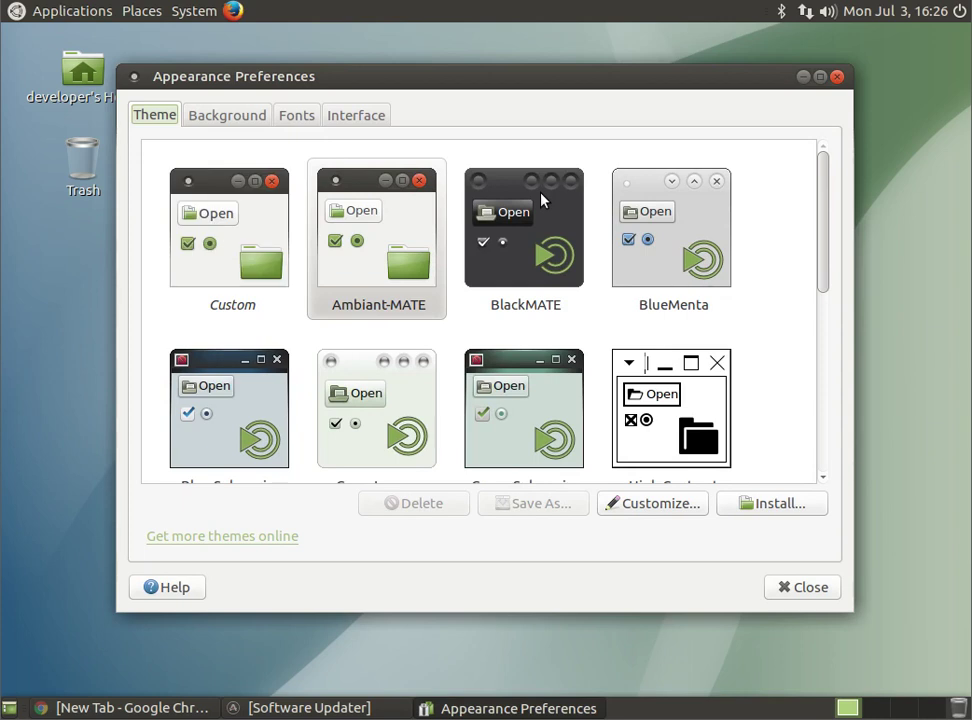
- Try the BlackMATE, BlueMenta, Blue-Submarine and High Contrast themes, then restore Ambiant-MATE
{"action": "left_click", "coordinate": [510, 250]}
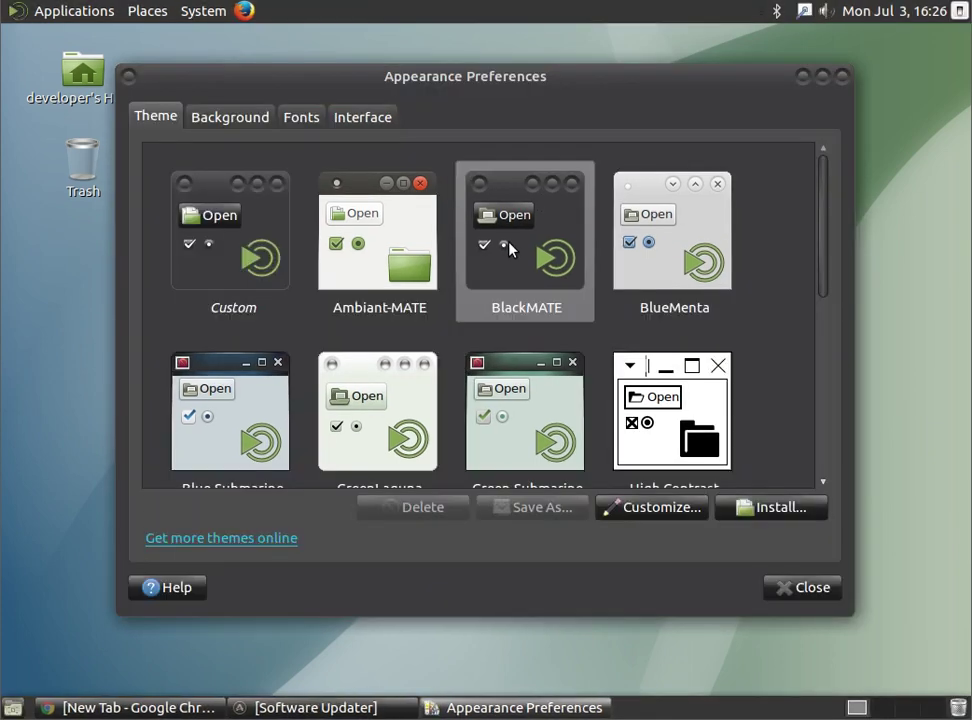
{"action": "left_click", "coordinate": [703, 257]}
{"action": "left_click", "coordinate": [88, 15]}
{"action": "mouse_move", "coordinate": [88, 45]}
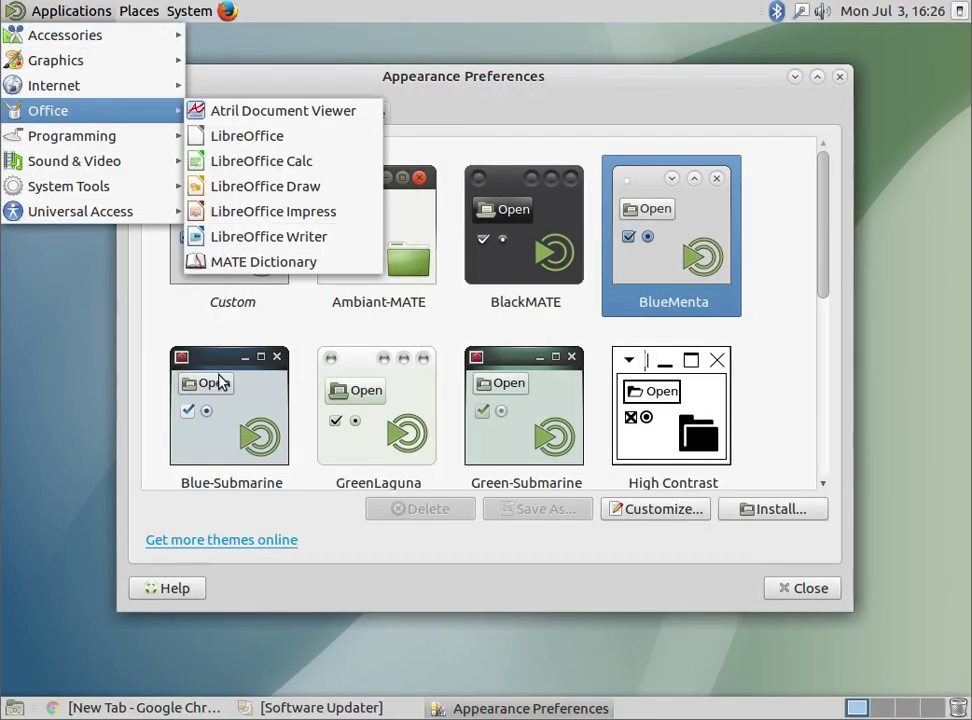
{"action": "left_click", "coordinate": [220, 380]}
{"action": "left_click", "coordinate": [220, 380]}
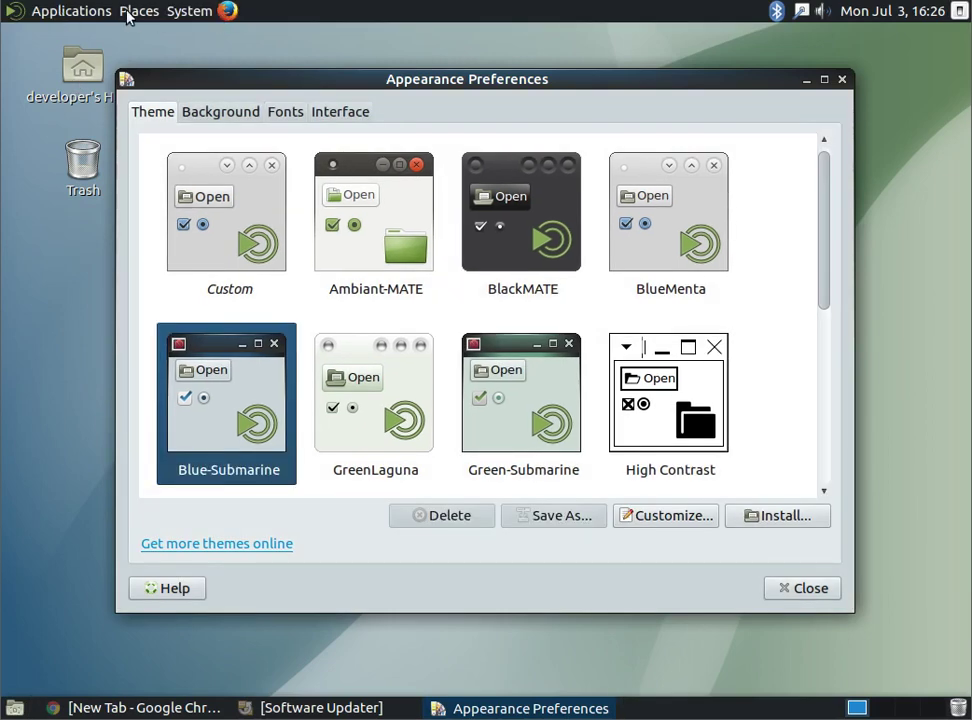
{"action": "left_click", "coordinate": [90, 12]}
{"action": "mouse_move", "coordinate": [140, 66]}
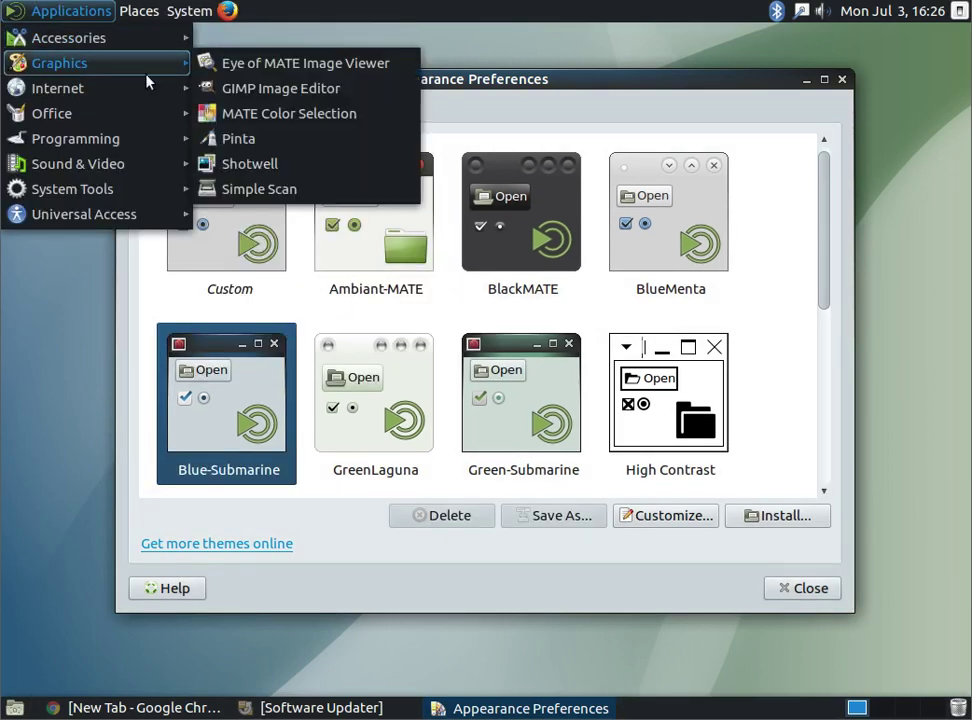
{"action": "left_click", "coordinate": [440, 87]}
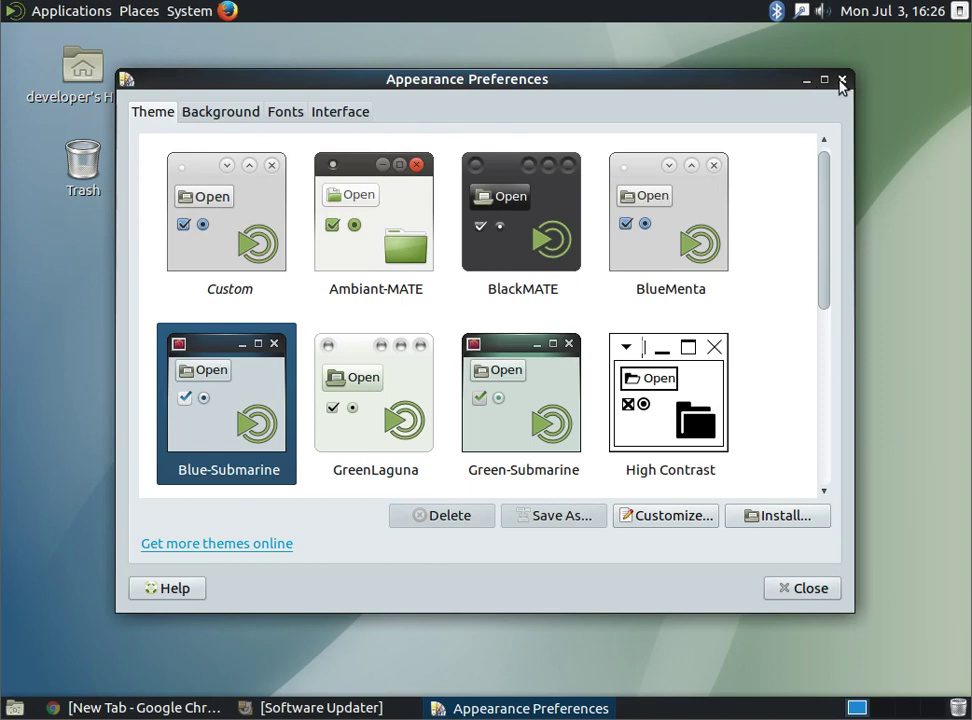
{"action": "left_click", "coordinate": [722, 205]}
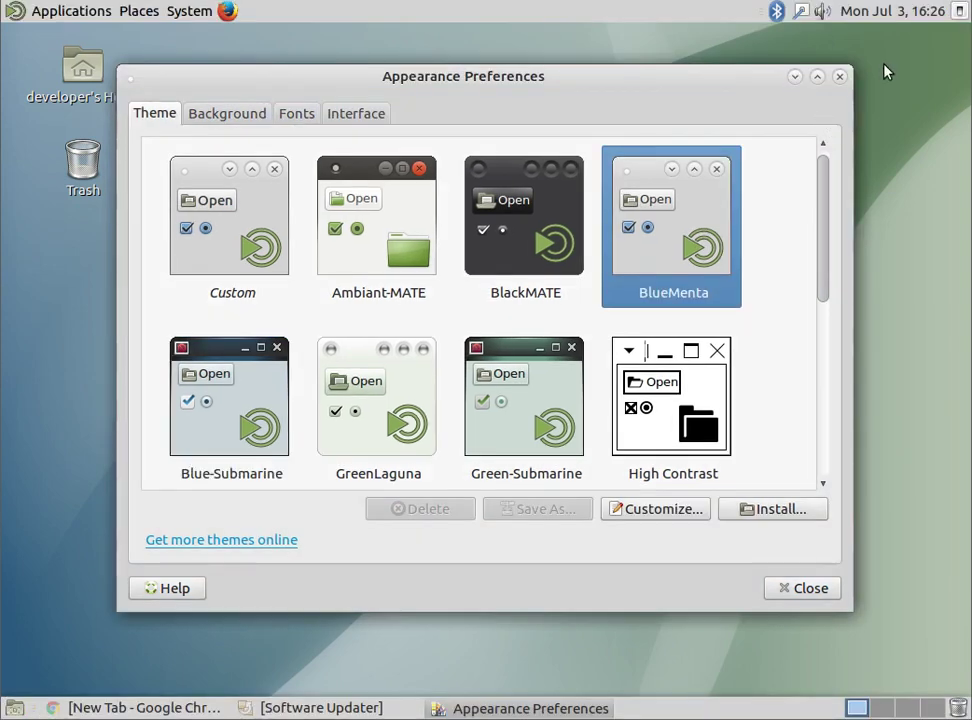
{"action": "left_click", "coordinate": [709, 369]}
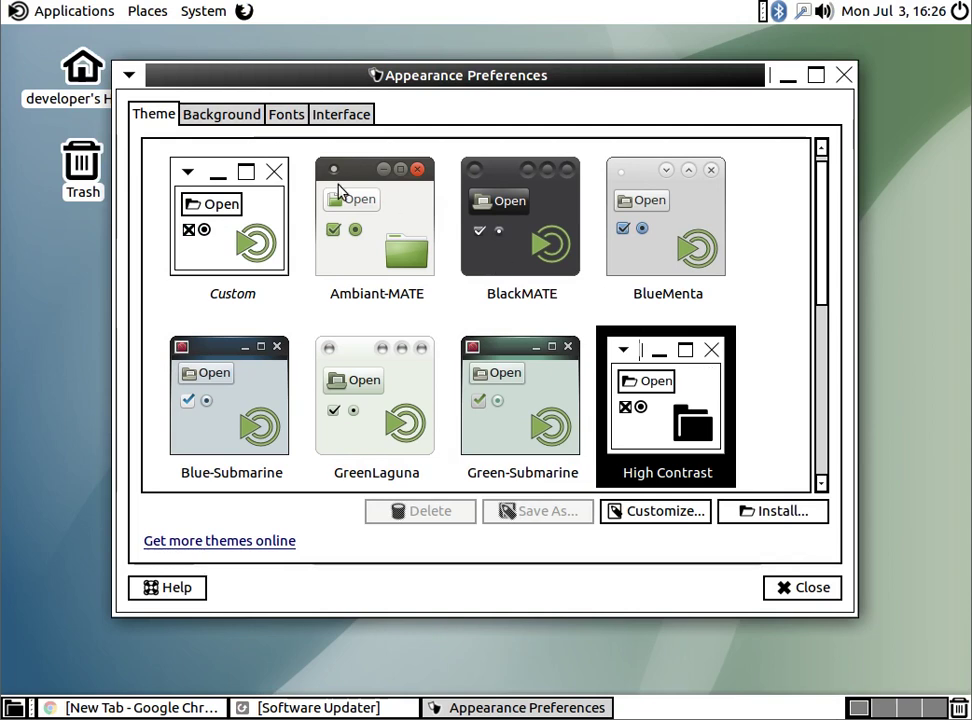
{"action": "left_click", "coordinate": [338, 191]}
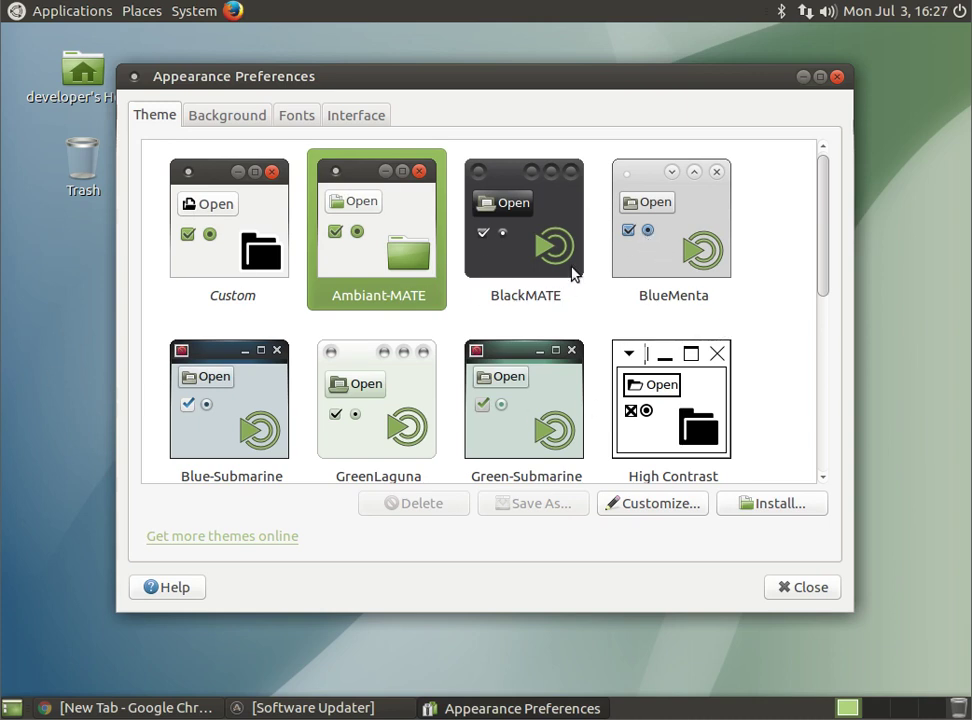
- Scroll the theme list, then select the Home folder icon on the desktop
{"action": "scroll", "coordinate": [580, 248], "scroll_direction": "down", "scroll_amount": 8}
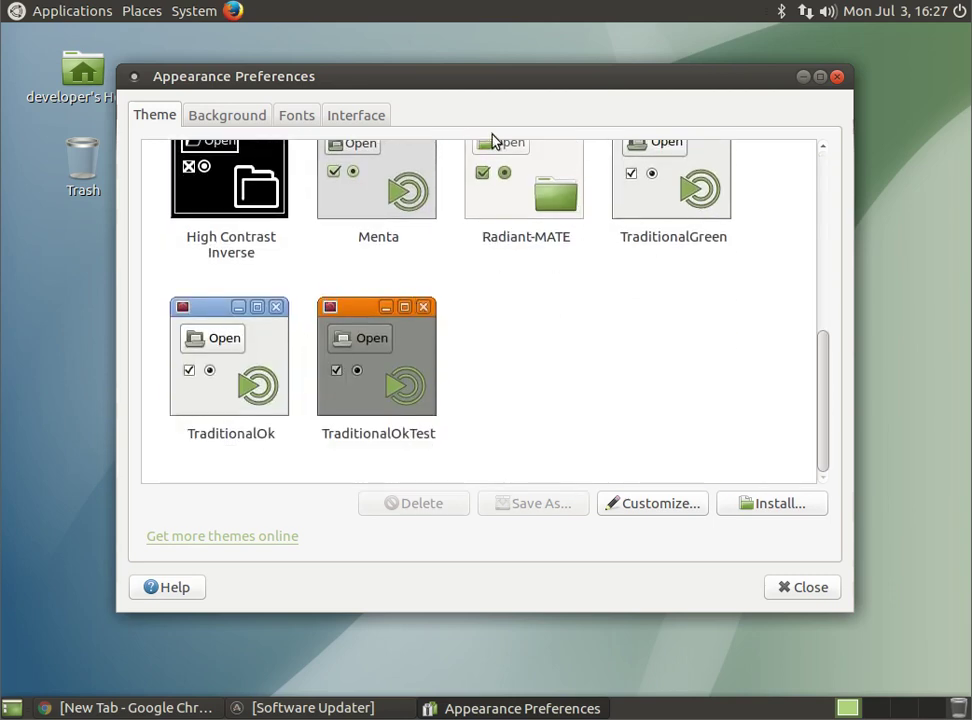
{"action": "scroll", "coordinate": [575, 410], "scroll_direction": "up", "scroll_amount": 4}
{"action": "scroll", "coordinate": [568, 390], "scroll_direction": "up", "scroll_amount": 1}
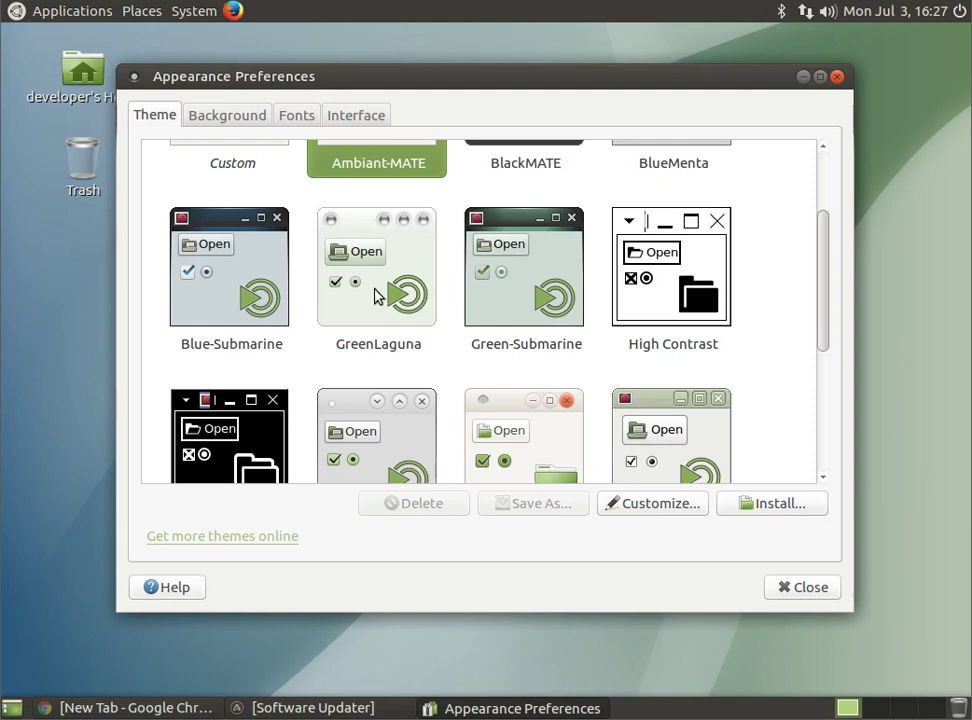
{"action": "left_click", "coordinate": [81, 96]}
- Open the Home folder in Caja and view, then close, its version information
{"action": "double_click", "coordinate": [81, 96]}
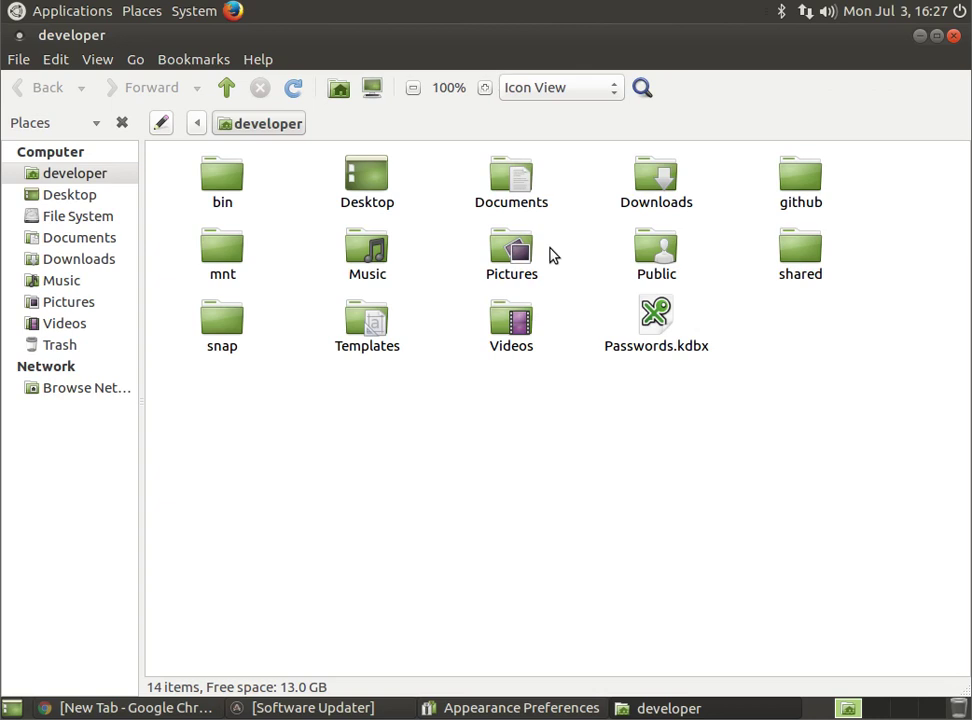
{"action": "left_click", "coordinate": [262, 60]}
{"action": "left_click", "coordinate": [297, 106]}
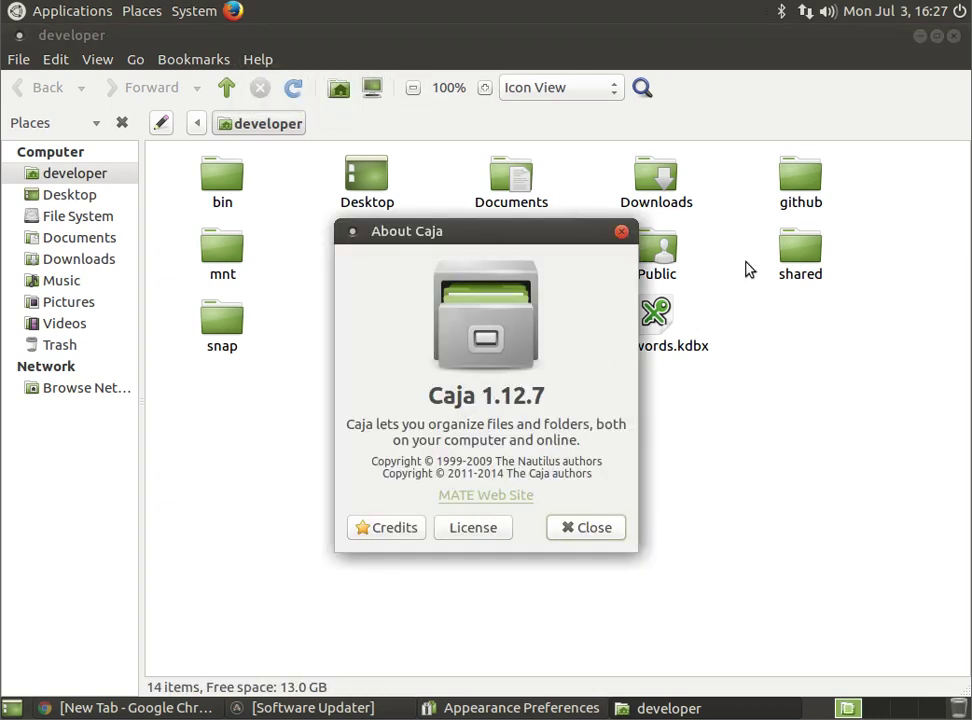
{"action": "left_click", "coordinate": [621, 231]}
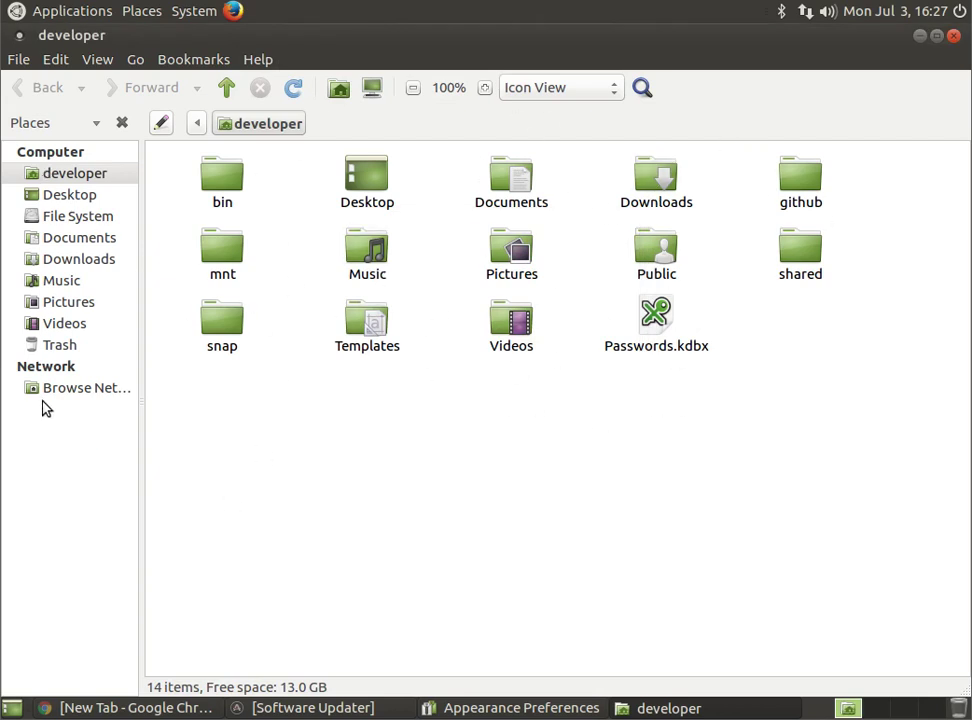
- Visit the Pictures, Music and Videos folders, then return to the Home folder
{"action": "left_click", "coordinate": [78, 303]}
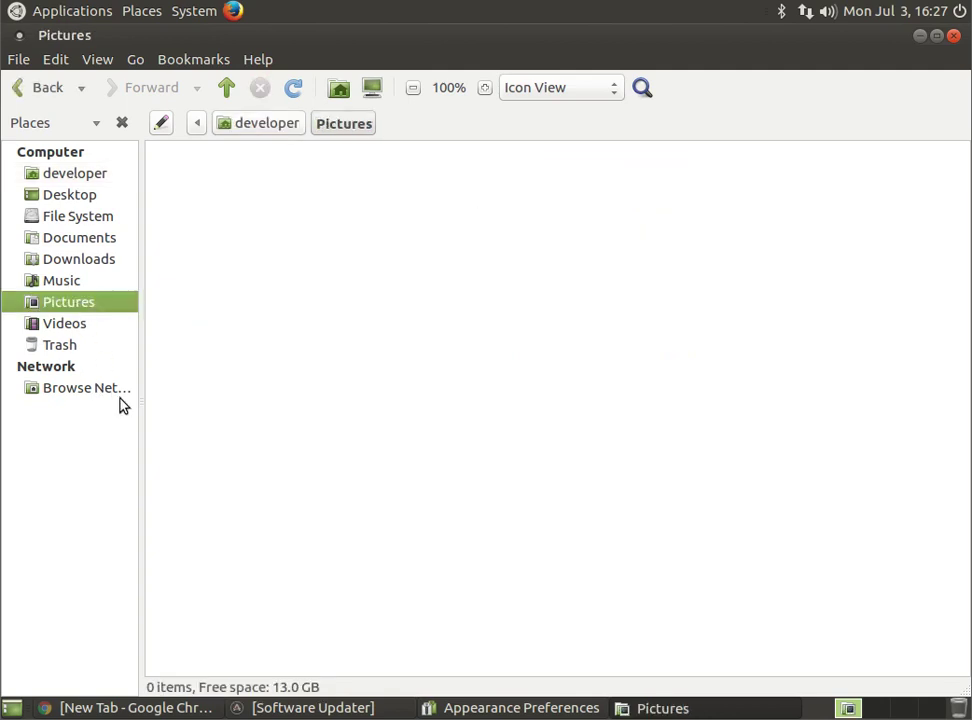
{"action": "left_click", "coordinate": [72, 282]}
{"action": "left_click", "coordinate": [89, 326]}
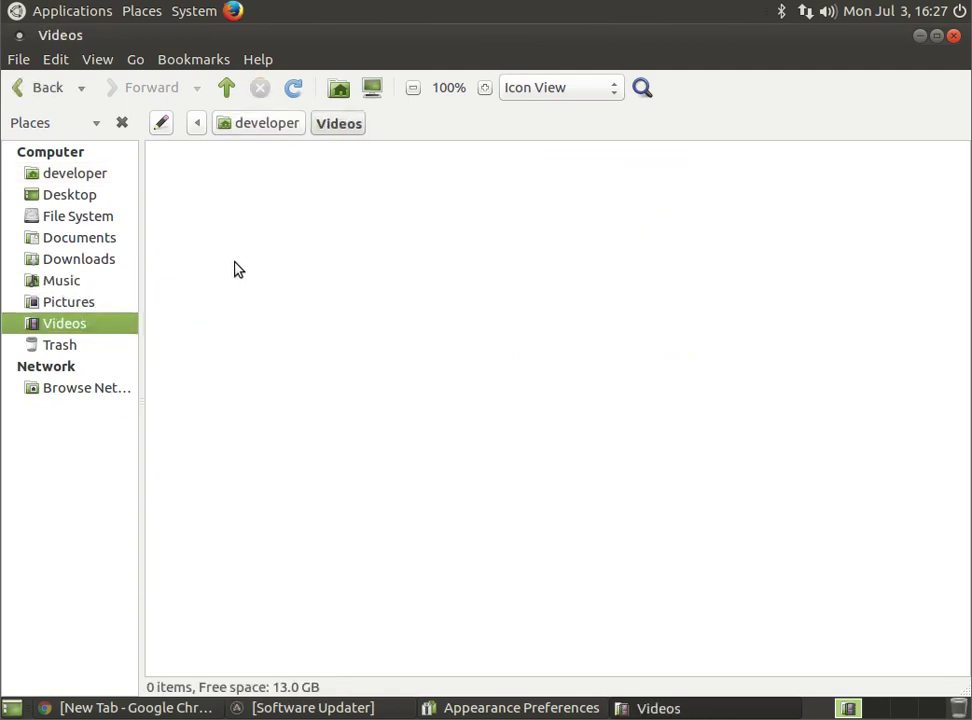
{"action": "left_click", "coordinate": [89, 174]}
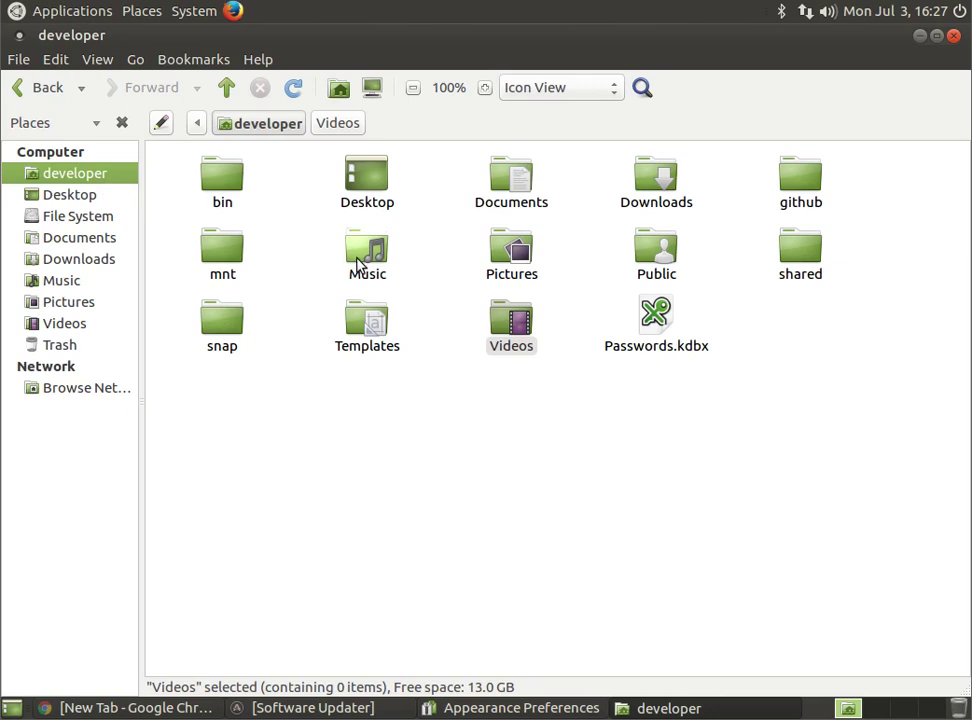
- Open Documents, go back to Home, then open the Downloads folder
{"action": "double_click", "coordinate": [503, 174]}
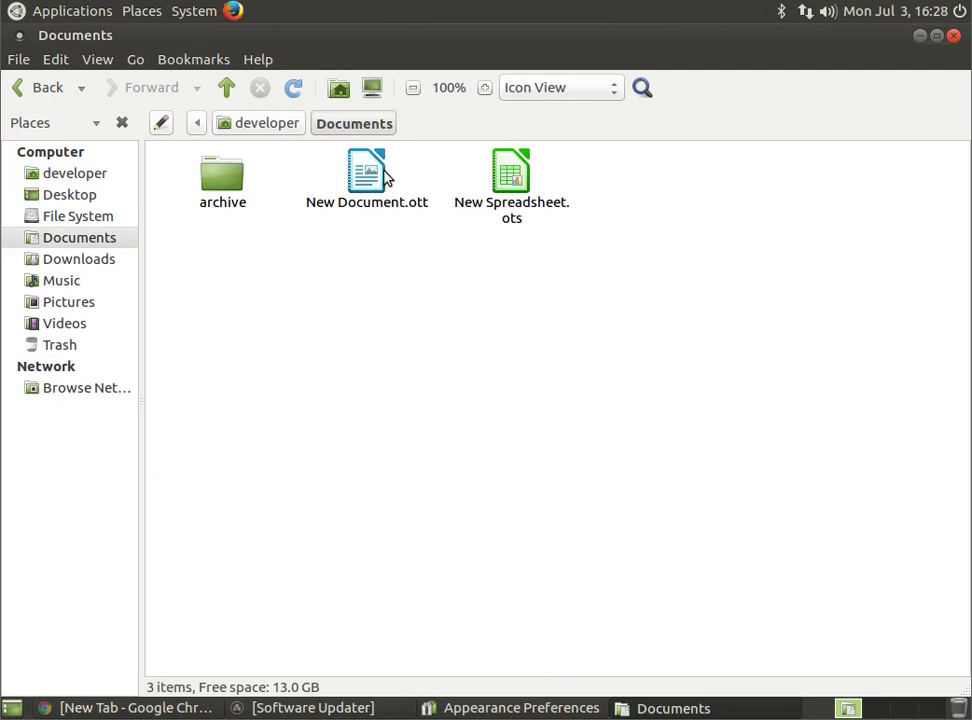
{"action": "left_click", "coordinate": [284, 123]}
{"action": "left_click", "coordinate": [490, 475]}
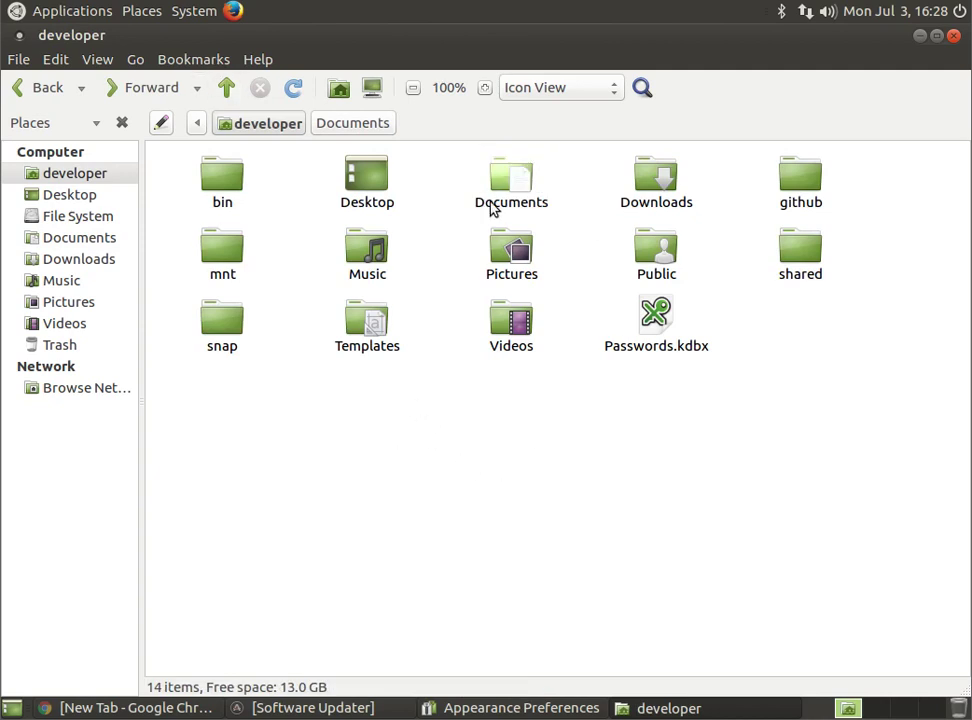
{"action": "left_click", "coordinate": [646, 198]}
{"action": "double_click", "coordinate": [646, 198]}
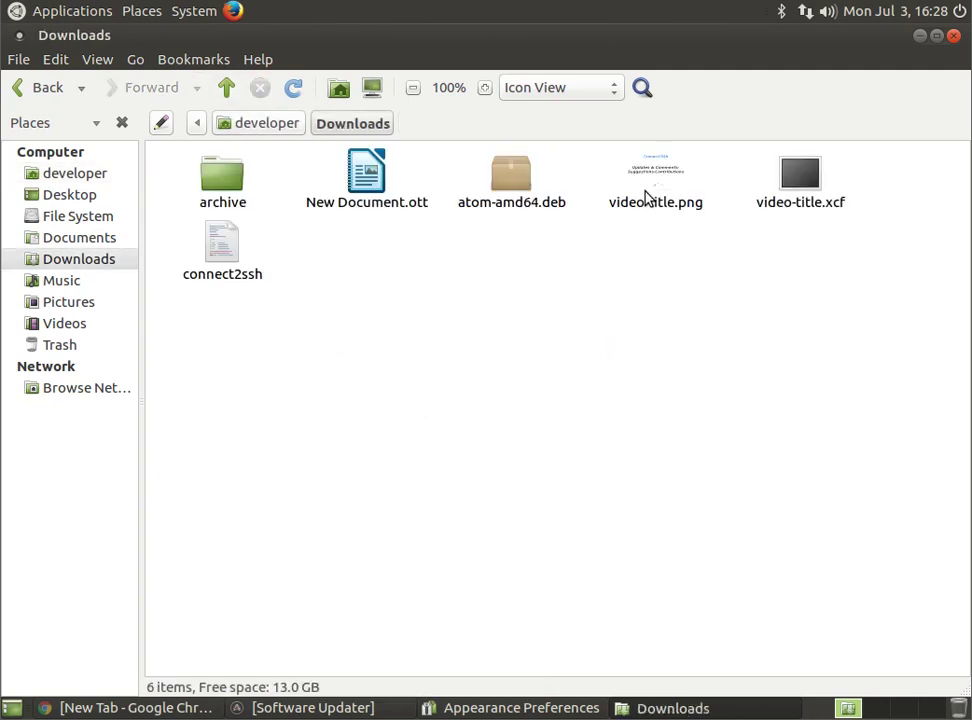
{"action": "left_click", "coordinate": [380, 200]}
- Revisit Documents, reopen Downloads, and dismiss the context menu for New Document.ott
{"action": "left_click", "coordinate": [268, 124]}
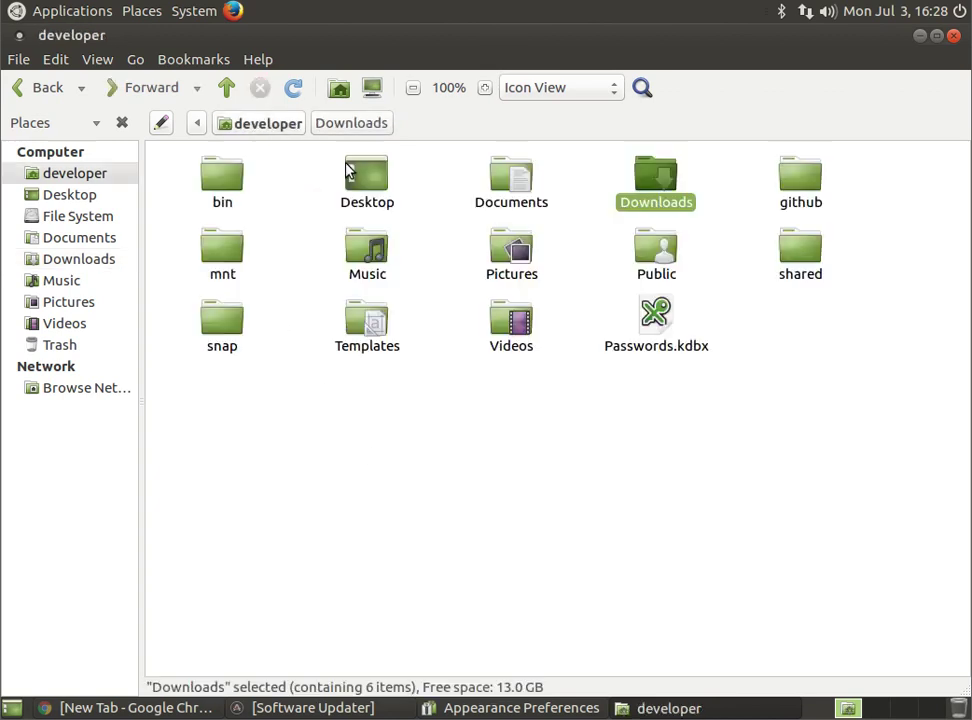
{"action": "left_click", "coordinate": [525, 195]}
{"action": "double_click", "coordinate": [525, 195]}
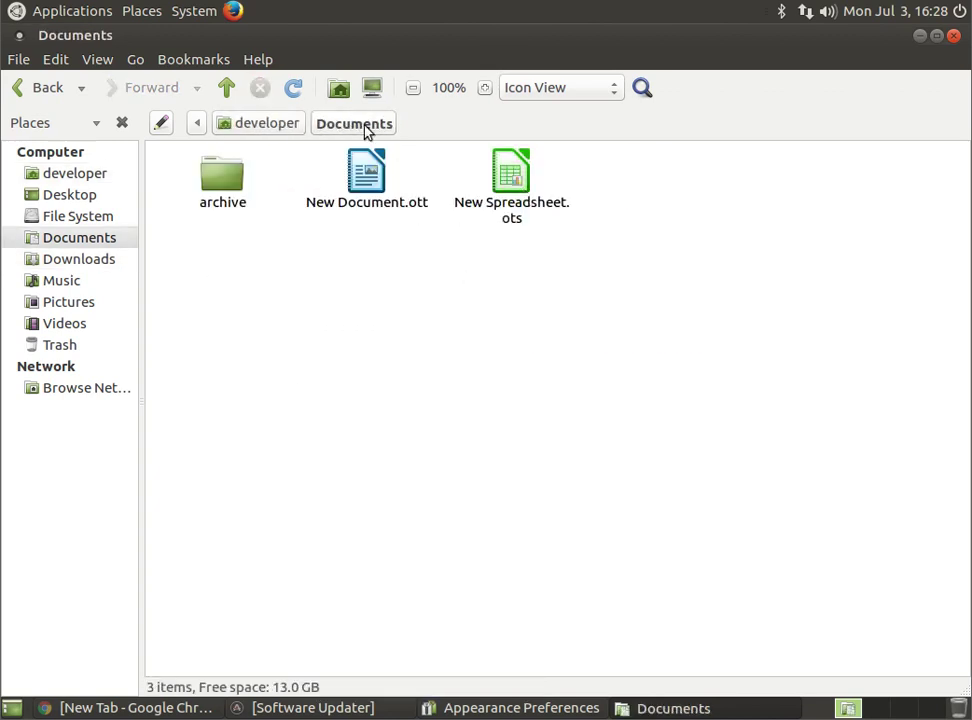
{"action": "left_click", "coordinate": [275, 123]}
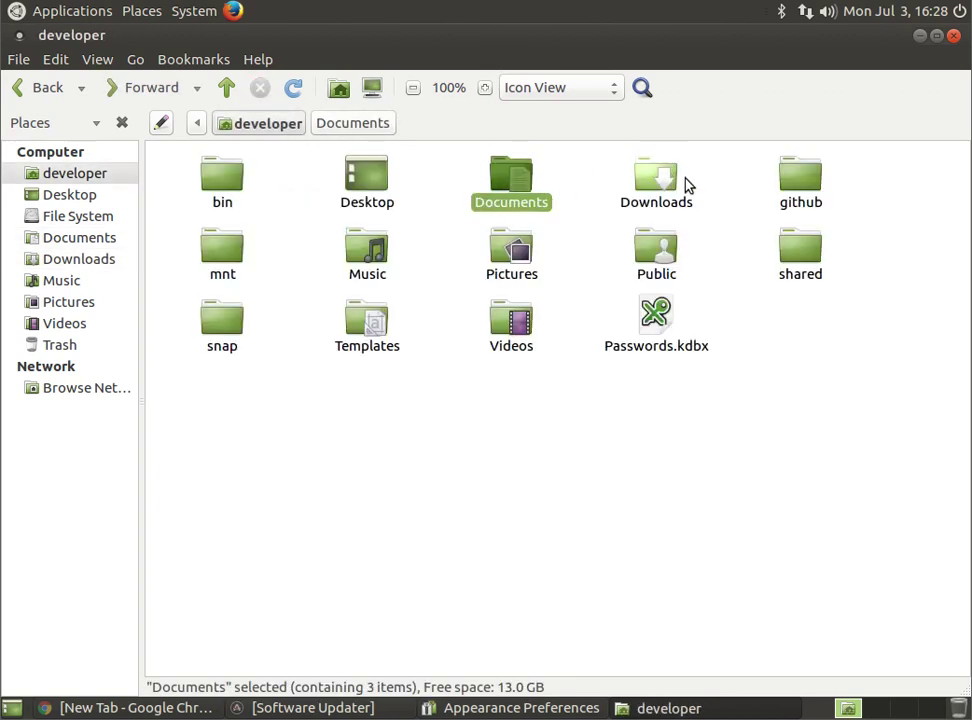
{"action": "double_click", "coordinate": [658, 183]}
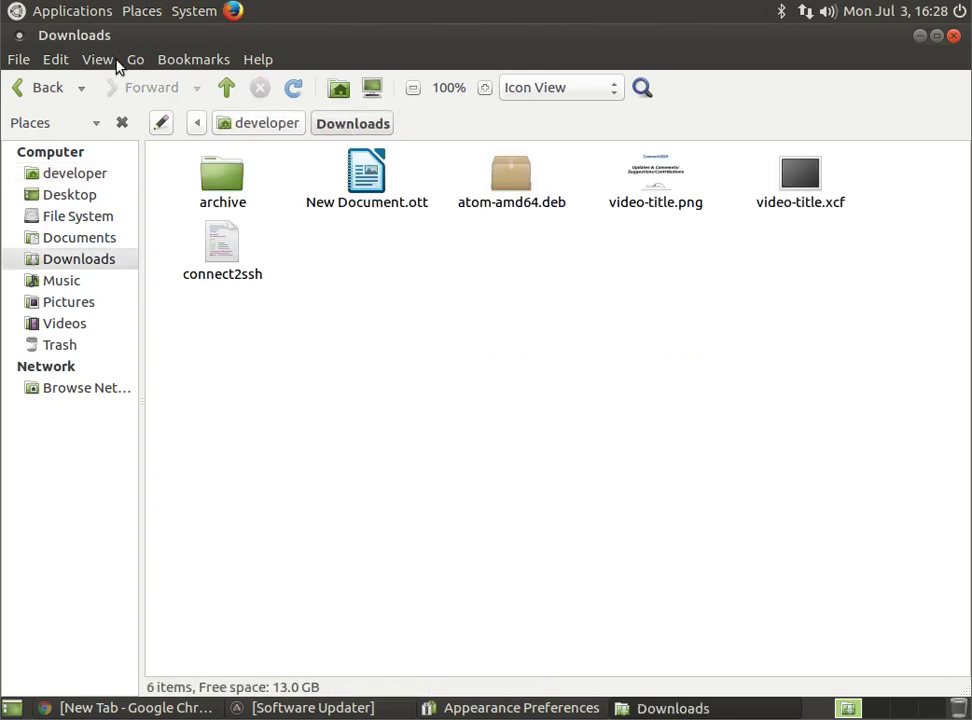
{"action": "right_click", "coordinate": [367, 171]}
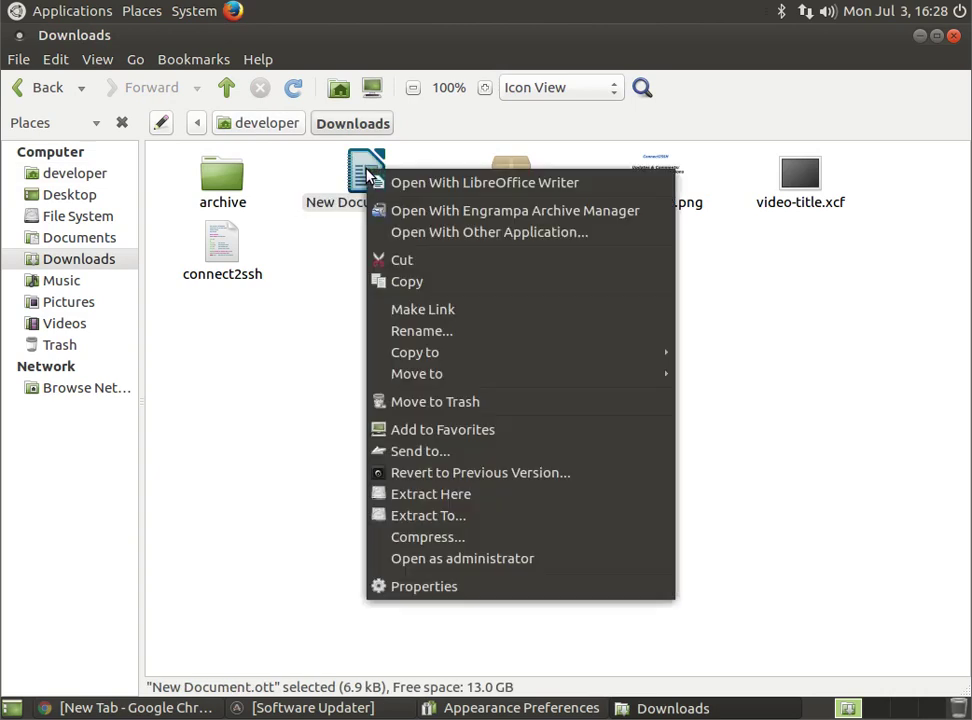
{"action": "key", "text": "Escape"}
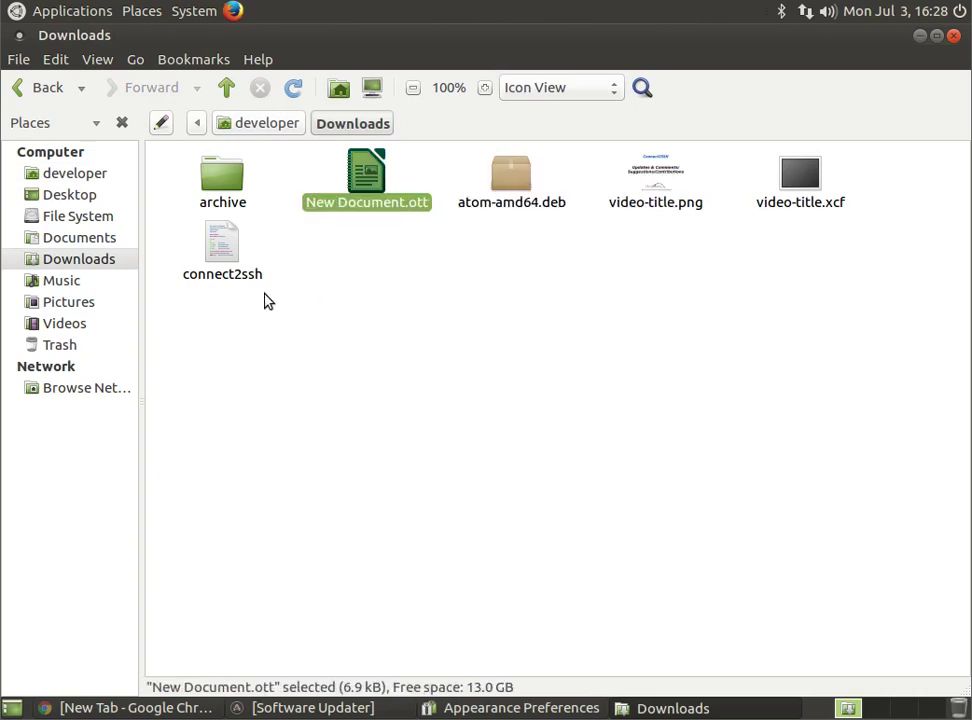
- Add an extra pane showing Documents beside the Downloads folder
{"action": "left_click", "coordinate": [96, 60]}
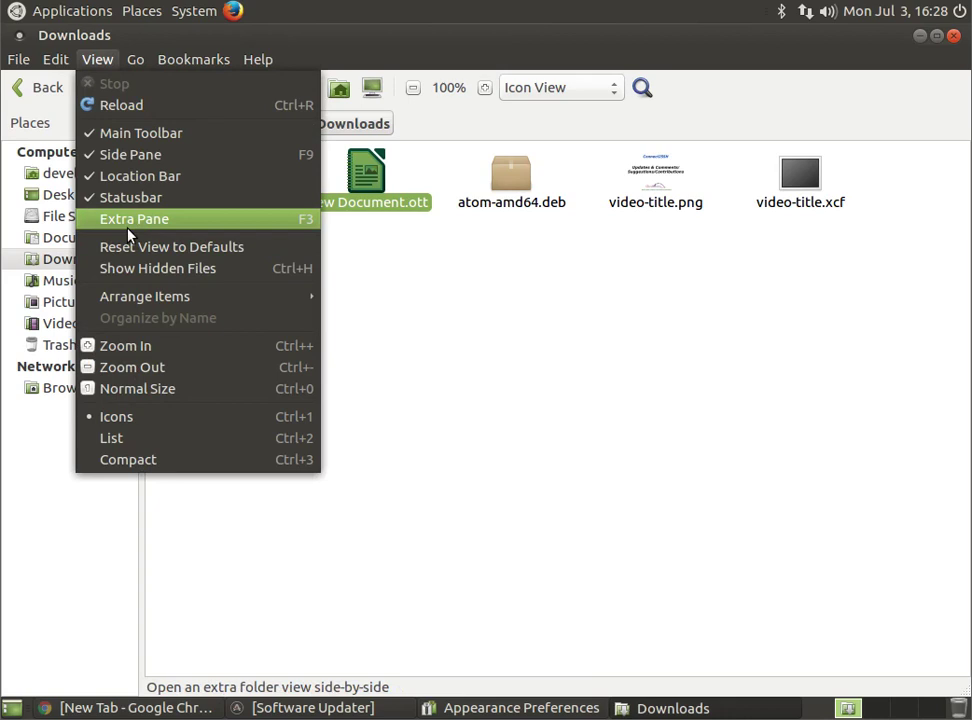
{"action": "left_click", "coordinate": [128, 226]}
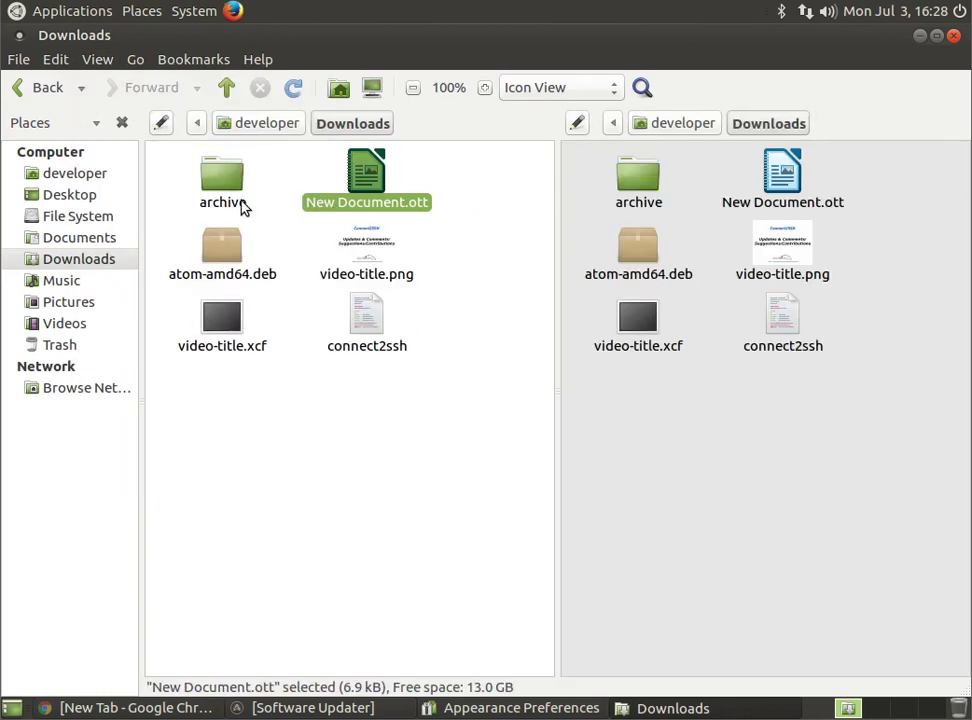
{"action": "left_click", "coordinate": [766, 425]}
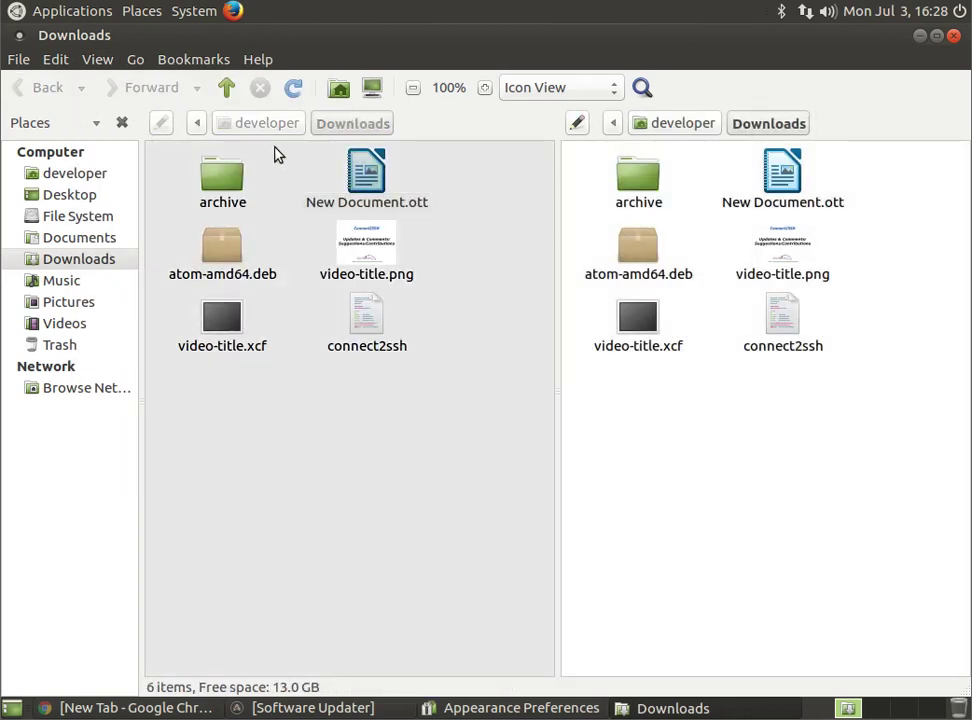
{"action": "left_click", "coordinate": [688, 124]}
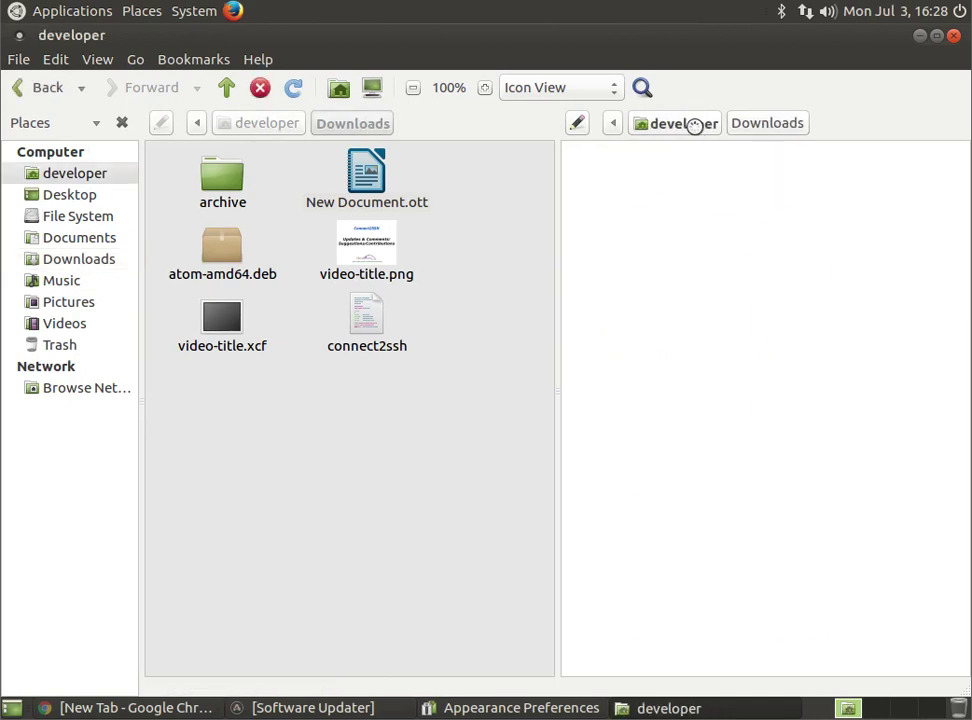
{"action": "double_click", "coordinate": [645, 252]}
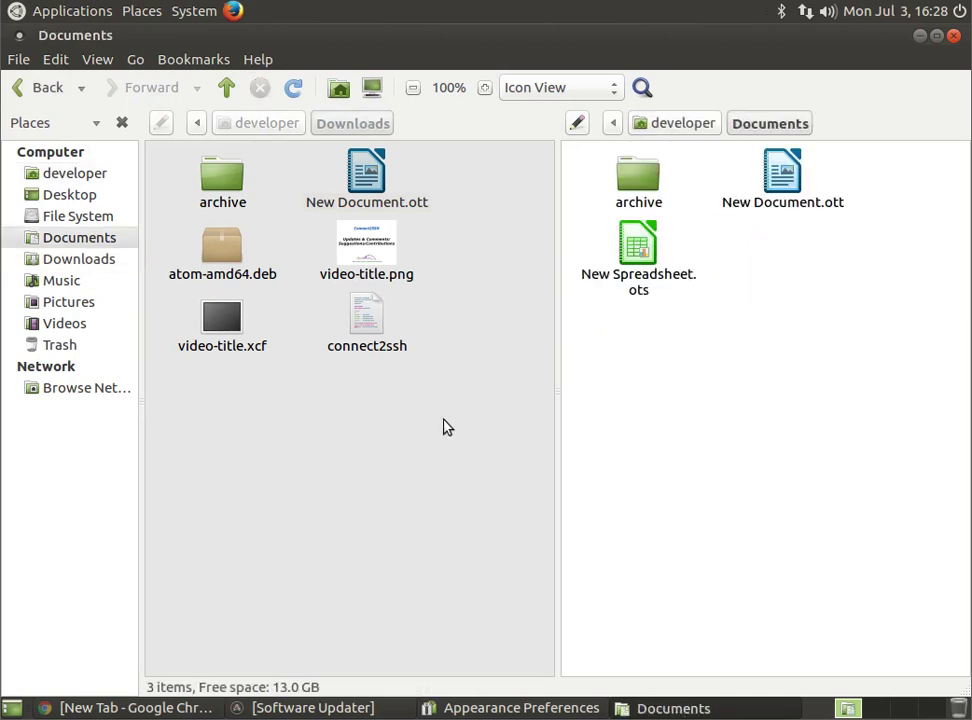
{"action": "left_click", "coordinate": [440, 300]}
- Move New Document.ott from Downloads into Documents, replacing the existing copy
{"action": "left_click_drag", "start_coordinate": [349, 189], "coordinate": [521, 377]}
{"action": "left_click", "coordinate": [367, 172]}
{"action": "left_click_drag", "start_coordinate": [445, 175], "coordinate": [840, 310]}
{"action": "left_click_drag", "start_coordinate": [369, 189], "coordinate": [775, 351]}
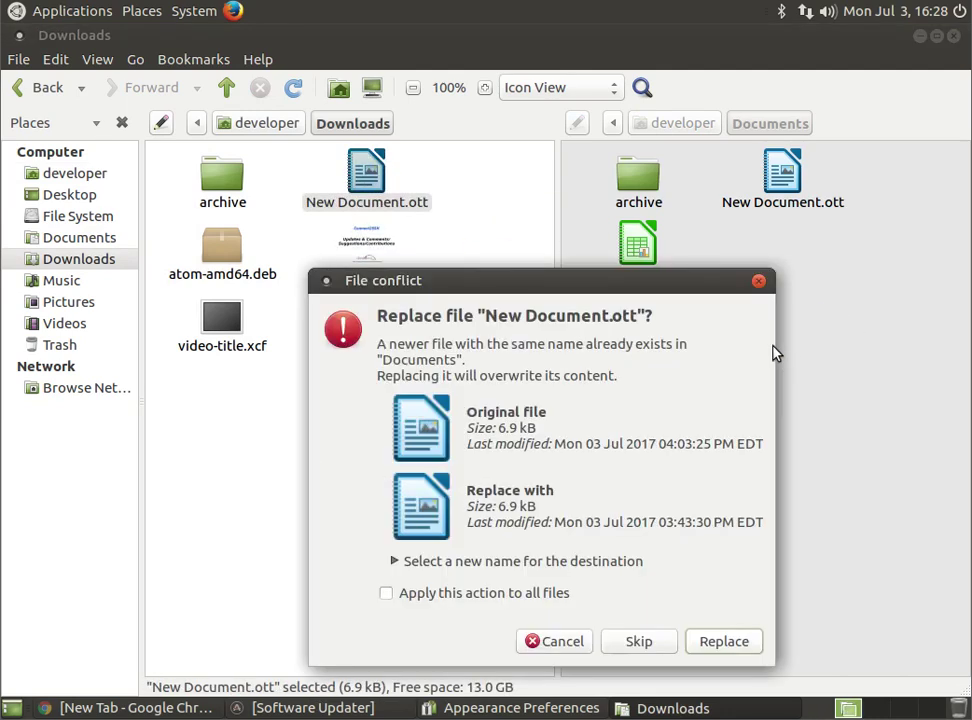
{"action": "left_click", "coordinate": [710, 643]}
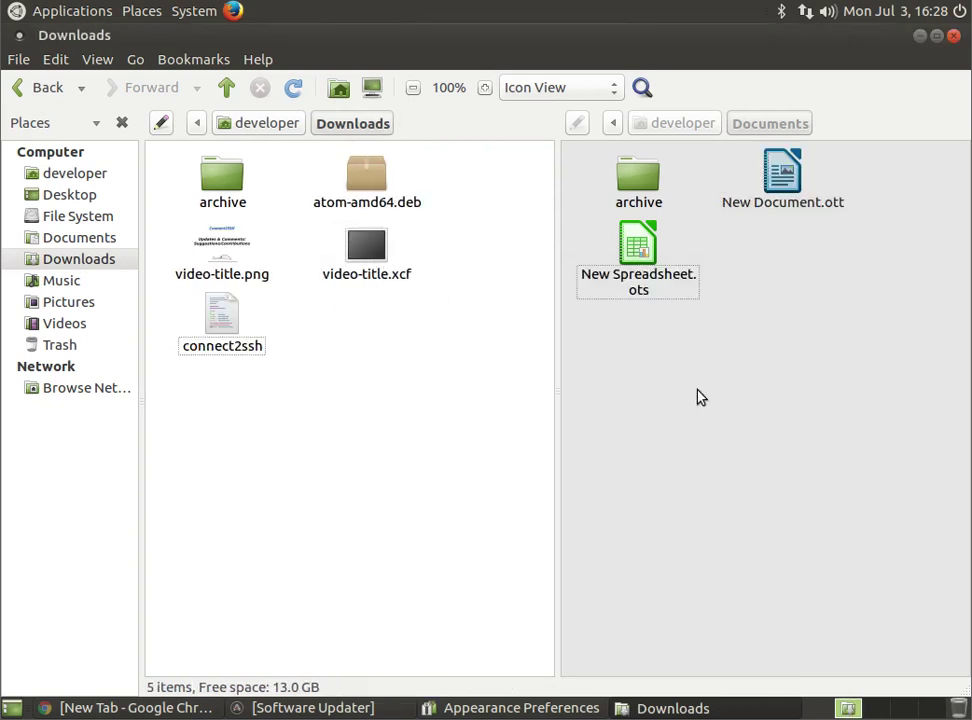
- Move New Spreadsheet.ots into Downloads, and video-title.xcf into Documents and back
{"action": "left_click", "coordinate": [724, 463]}
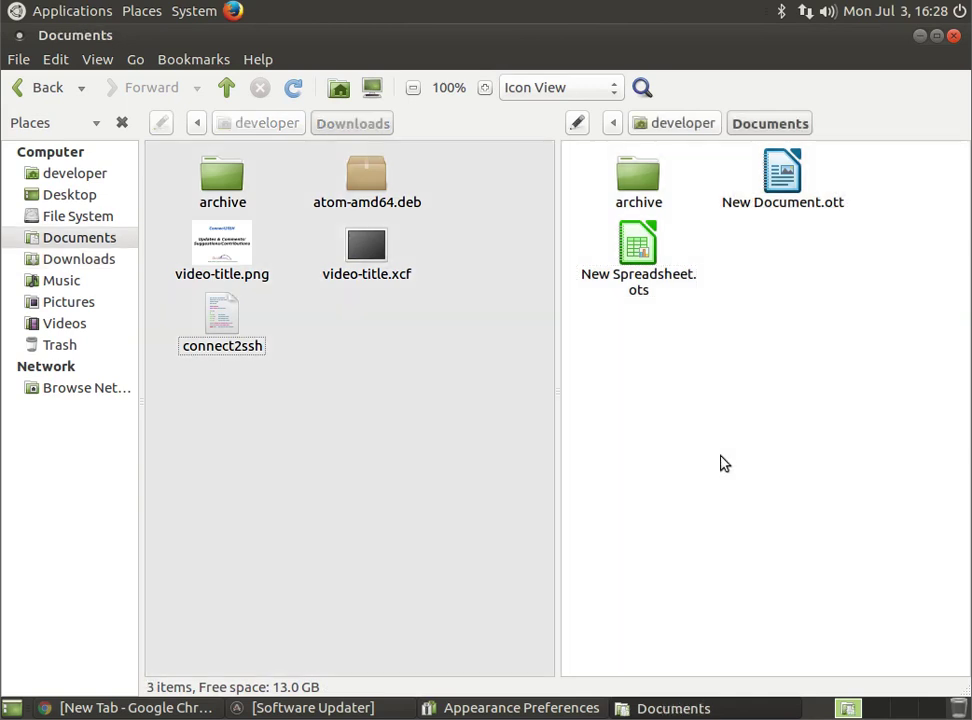
{"action": "left_click", "coordinate": [456, 426]}
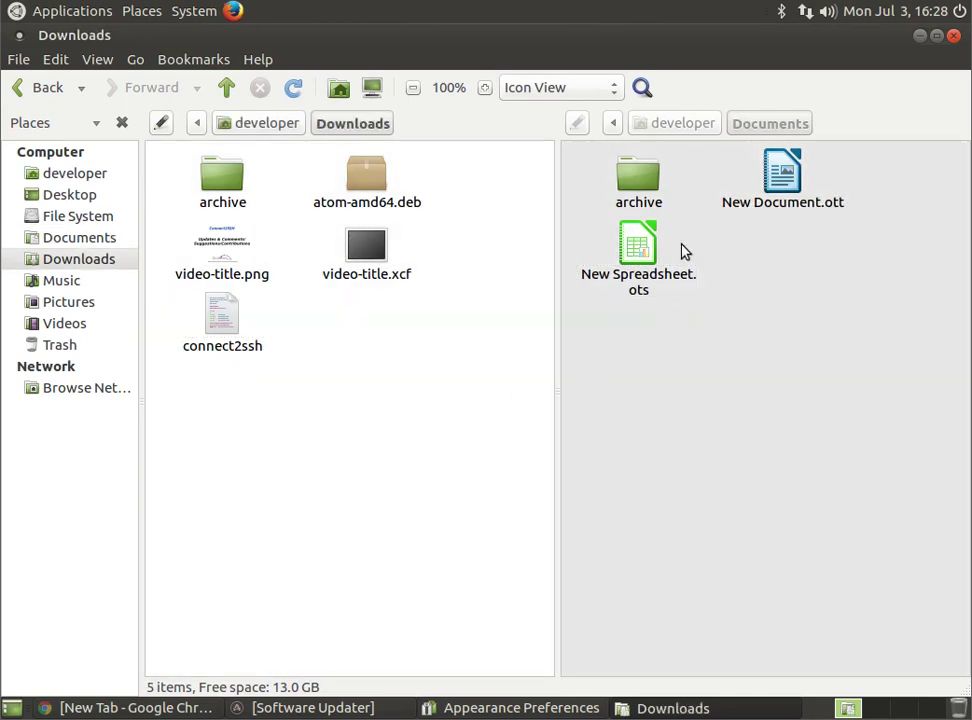
{"action": "left_click", "coordinate": [645, 312]}
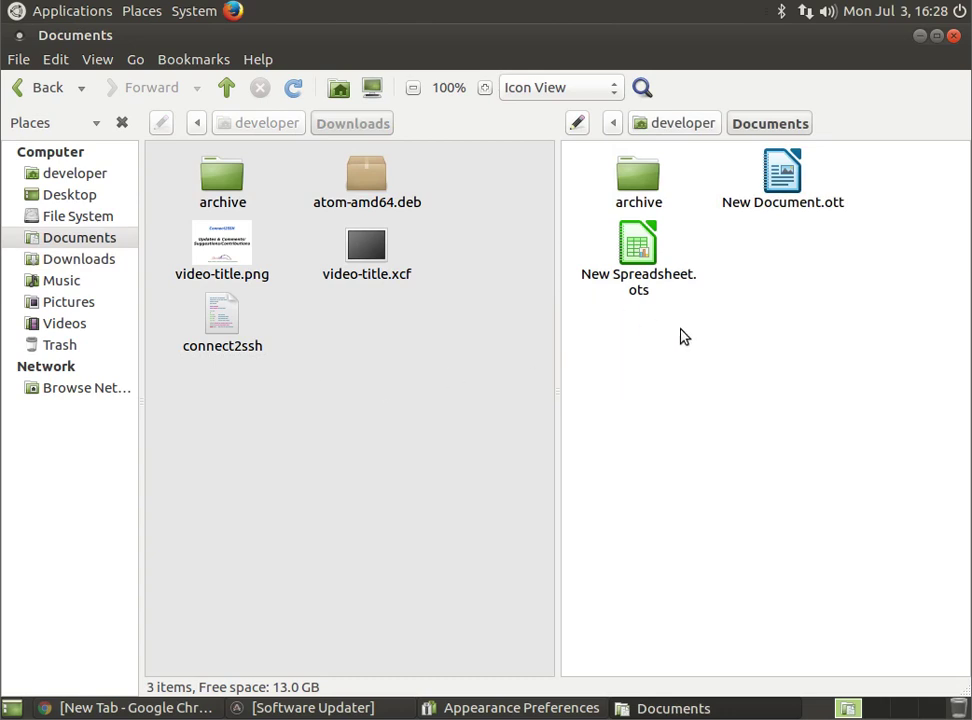
{"action": "left_click_drag", "start_coordinate": [645, 260], "coordinate": [349, 271]}
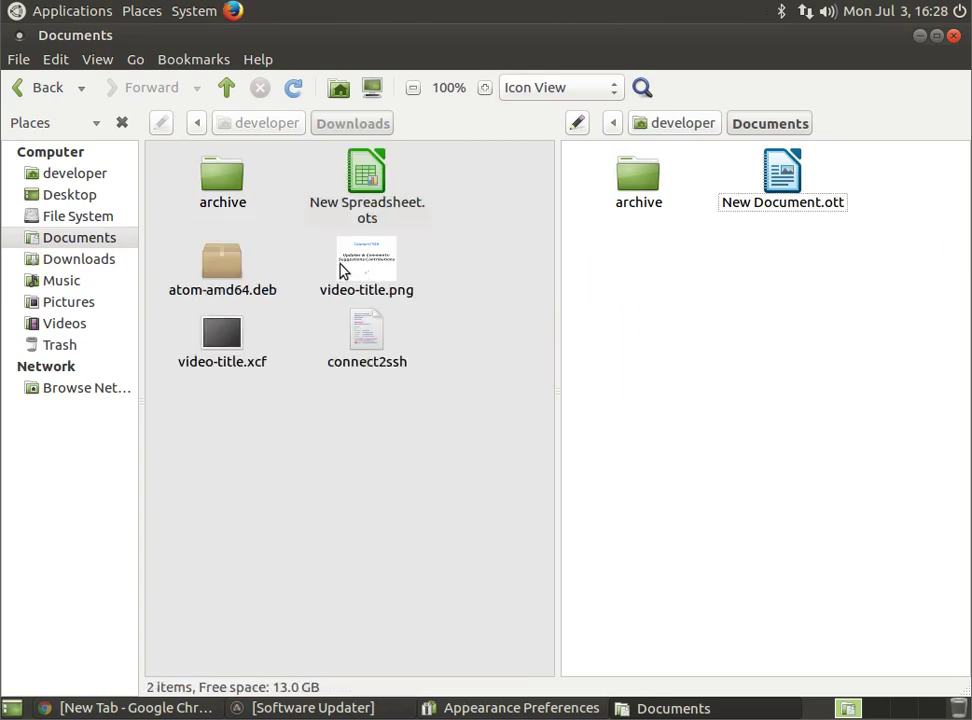
{"action": "left_click_drag", "start_coordinate": [215, 340], "coordinate": [694, 608]}
{"action": "left_click_drag", "start_coordinate": [640, 250], "coordinate": [365, 363]}
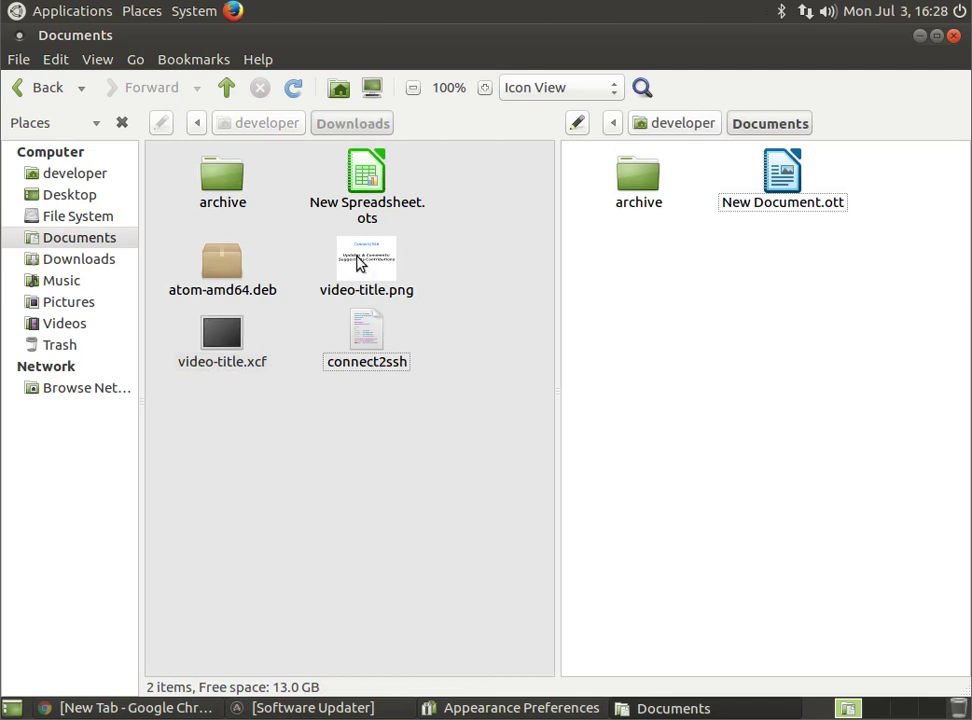
- Move New Spreadsheet.ots back into the Documents folder
{"action": "left_click_drag", "start_coordinate": [402, 192], "coordinate": [525, 293]}
{"action": "left_click", "coordinate": [395, 165]}
{"action": "left_click", "coordinate": [368, 172]}
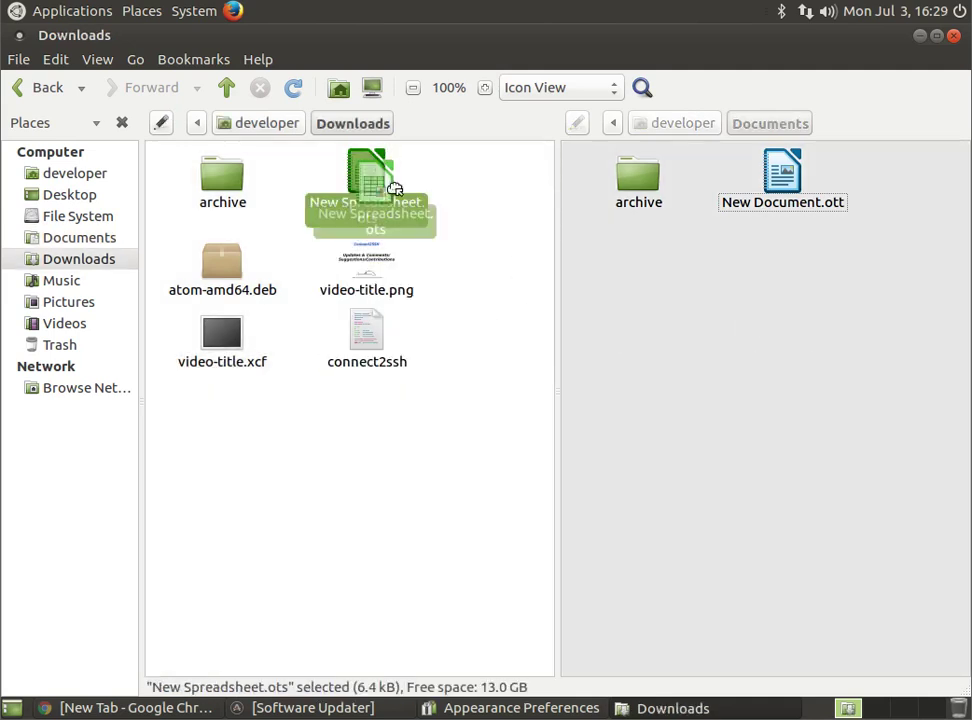
{"action": "left_click_drag", "start_coordinate": [825, 354], "coordinate": [735, 373]}
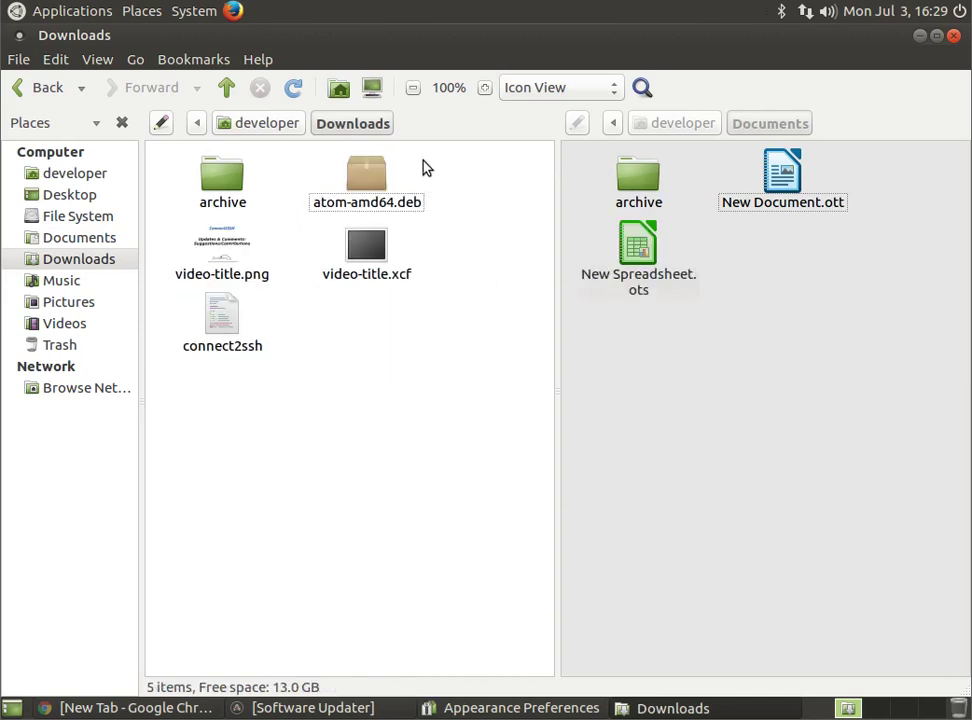
{"action": "left_click", "coordinate": [97, 59]}
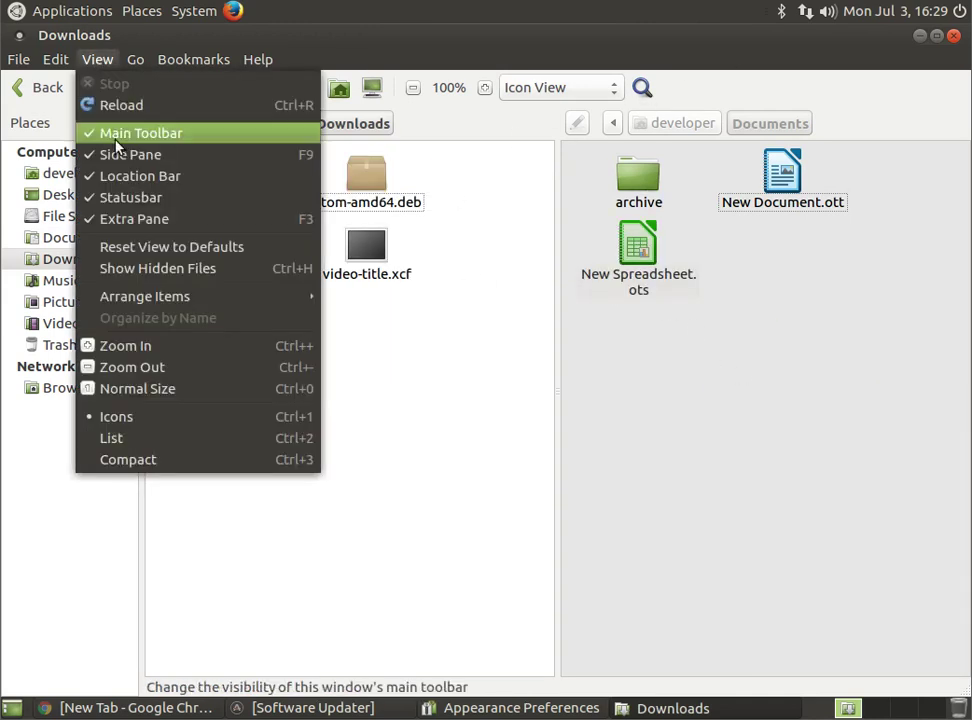
- Close the extra pane and Caja, then open and close the Home folder
{"action": "left_click", "coordinate": [134, 217]}
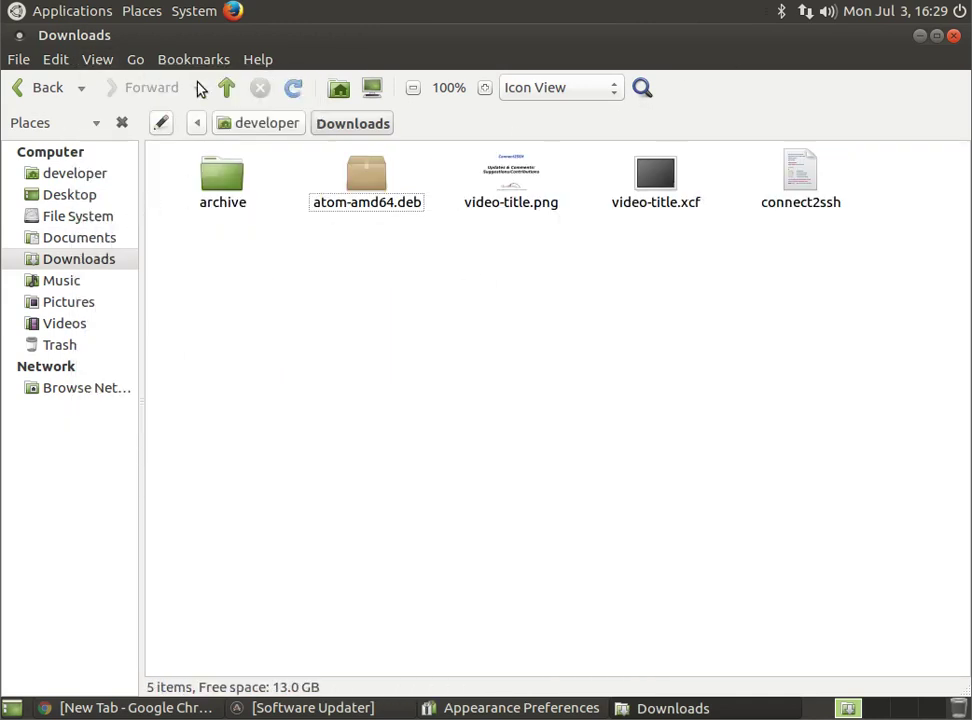
{"action": "left_click", "coordinate": [952, 37]}
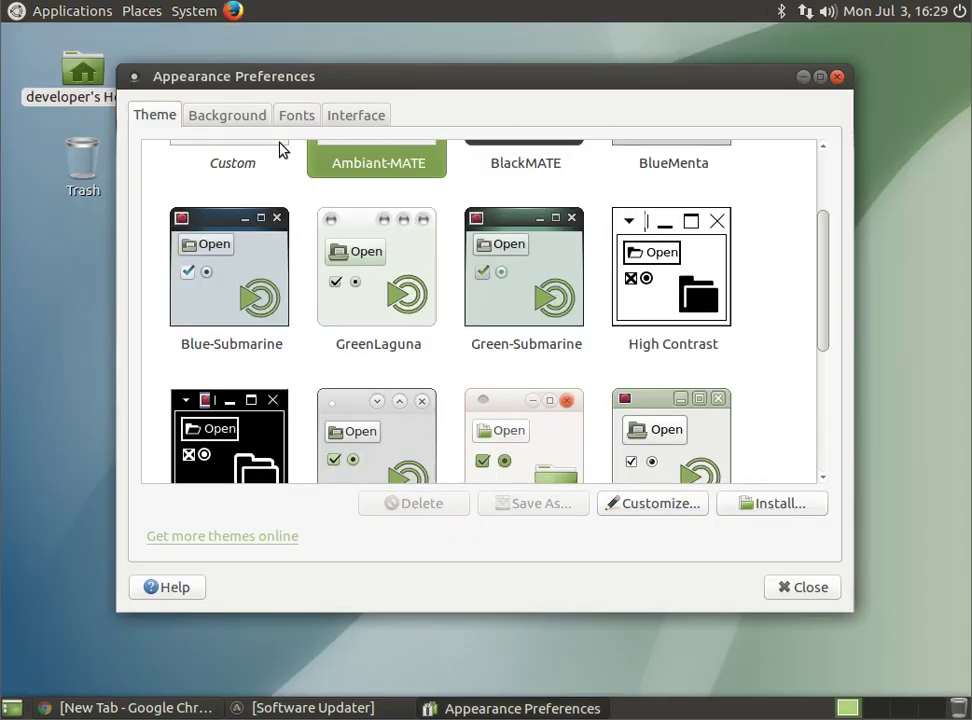
{"action": "double_click", "coordinate": [82, 70]}
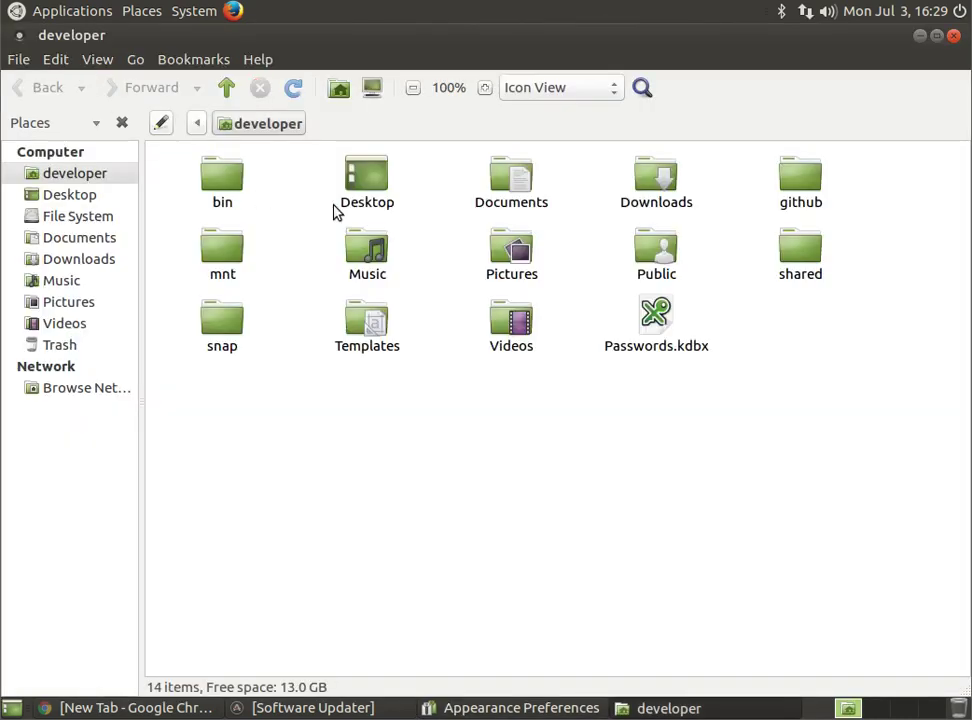
{"action": "key", "text": "ctrl+w"}
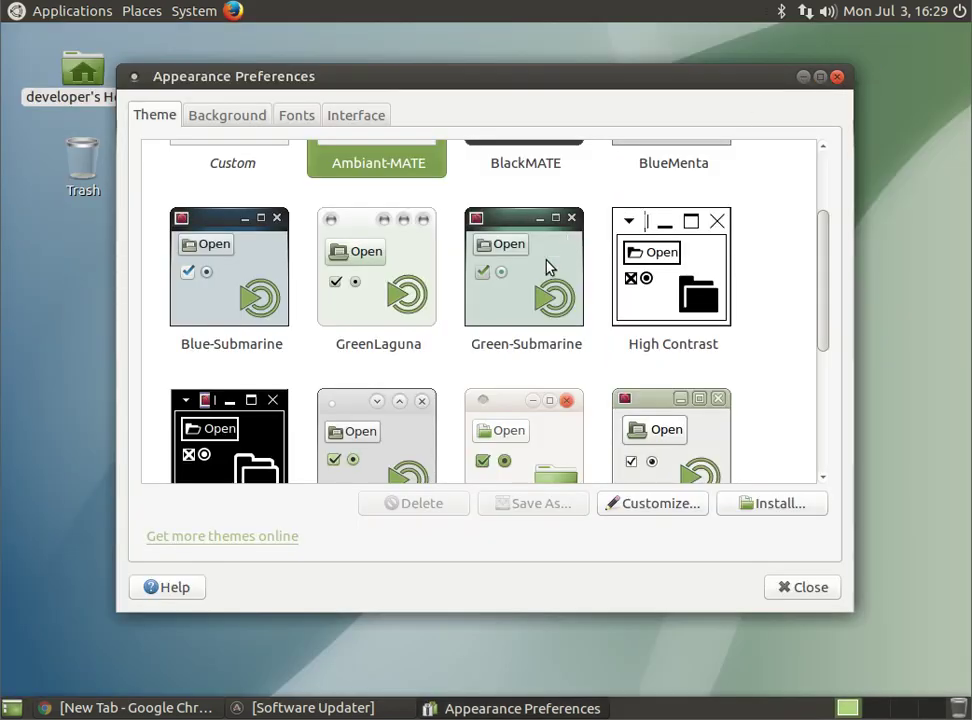
- Open and close the Home folder again, then apply Ambiant-MATE and close Appearance Preferences
{"action": "scroll", "coordinate": [540, 276], "scroll_direction": "up", "scroll_amount": 3}
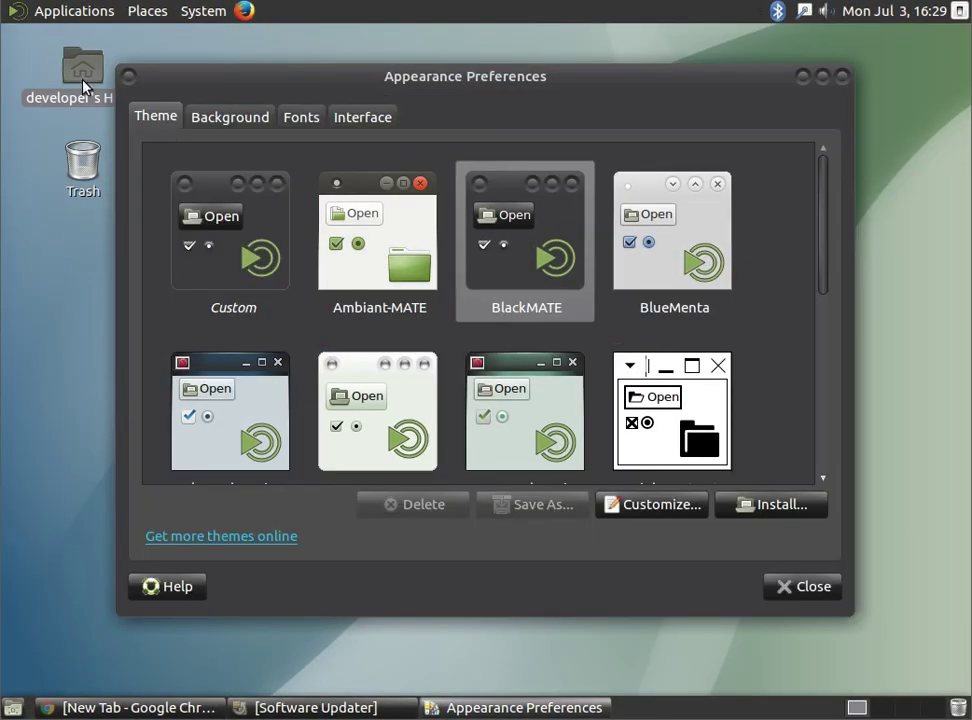
{"action": "double_click", "coordinate": [83, 87]}
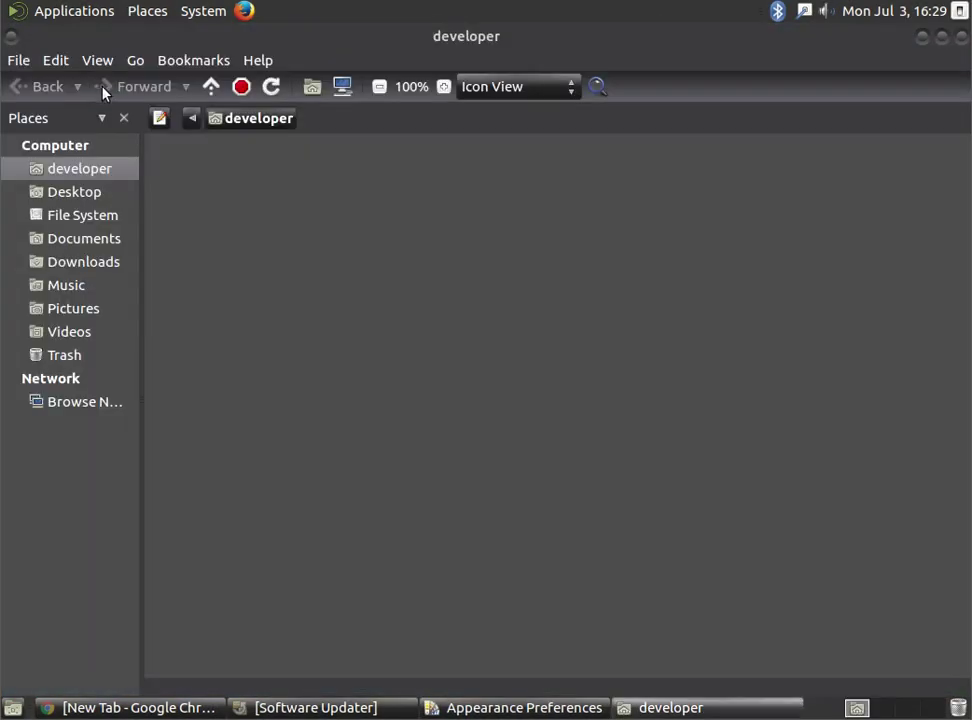
{"action": "left_click", "coordinate": [961, 37]}
{"action": "left_click", "coordinate": [385, 236]}
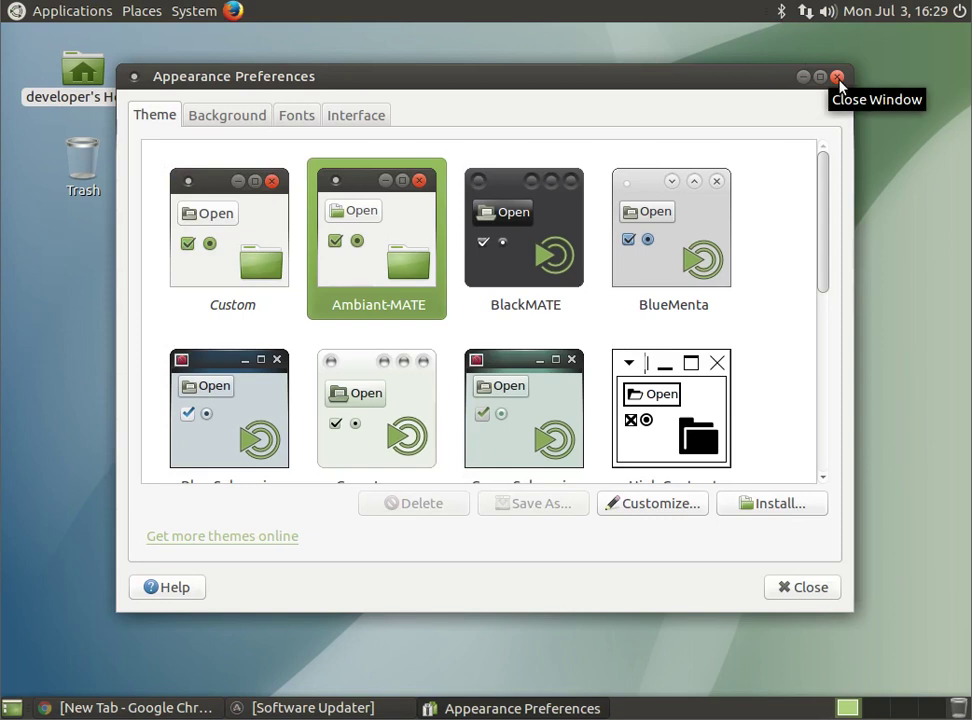
{"action": "left_click", "coordinate": [838, 78]}
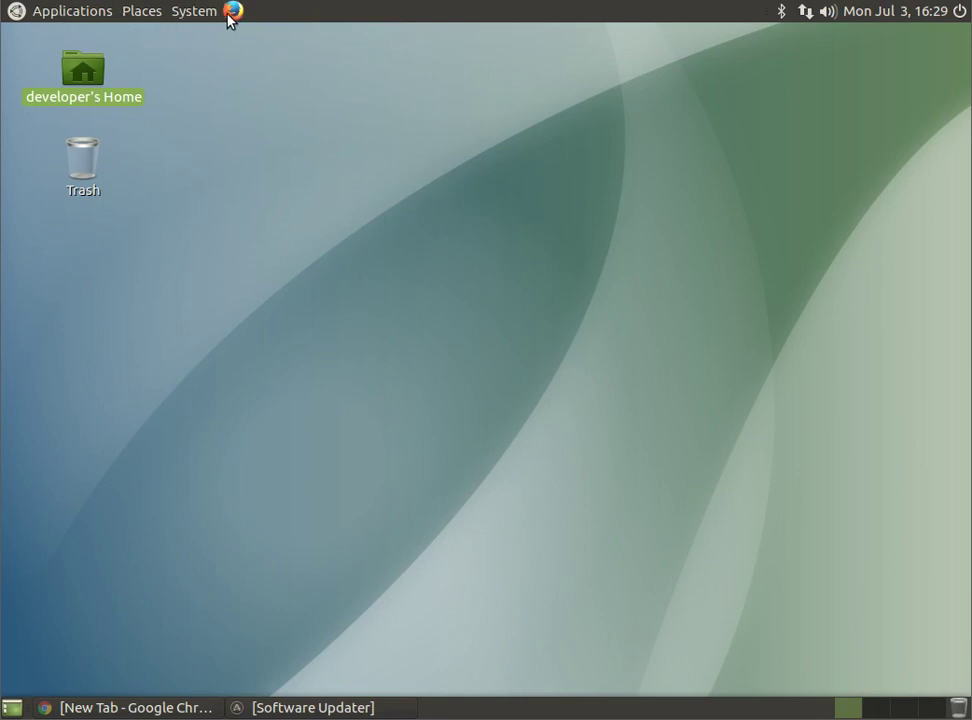
- Launch MATE Tweak from System > Preferences > Look and Feel
{"action": "left_click", "coordinate": [193, 12]}
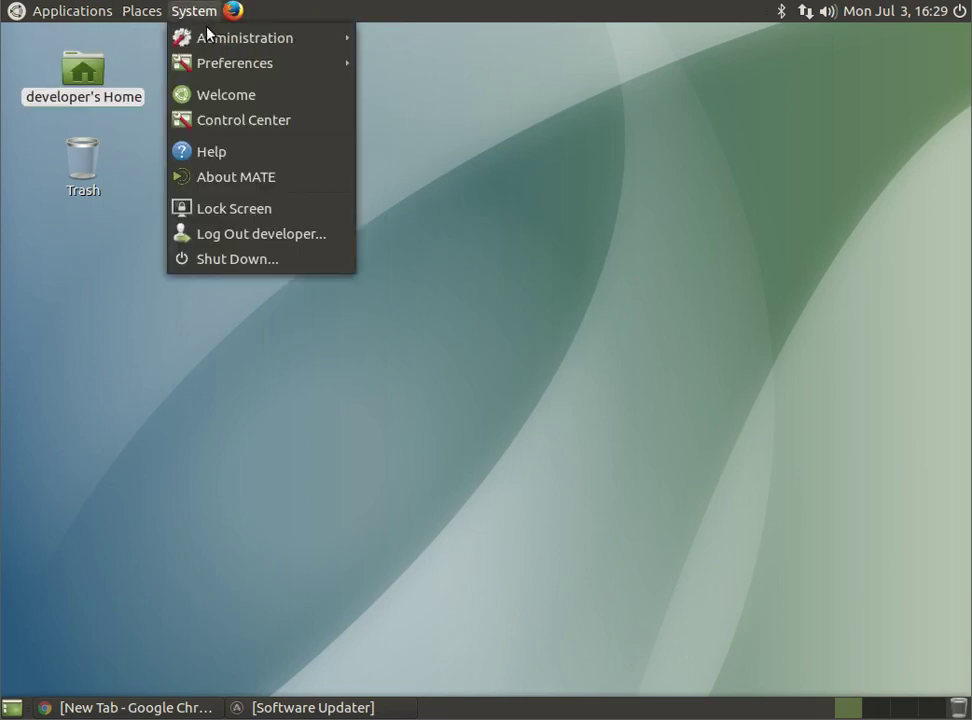
{"action": "mouse_move", "coordinate": [215, 38]}
{"action": "mouse_move", "coordinate": [278, 63]}
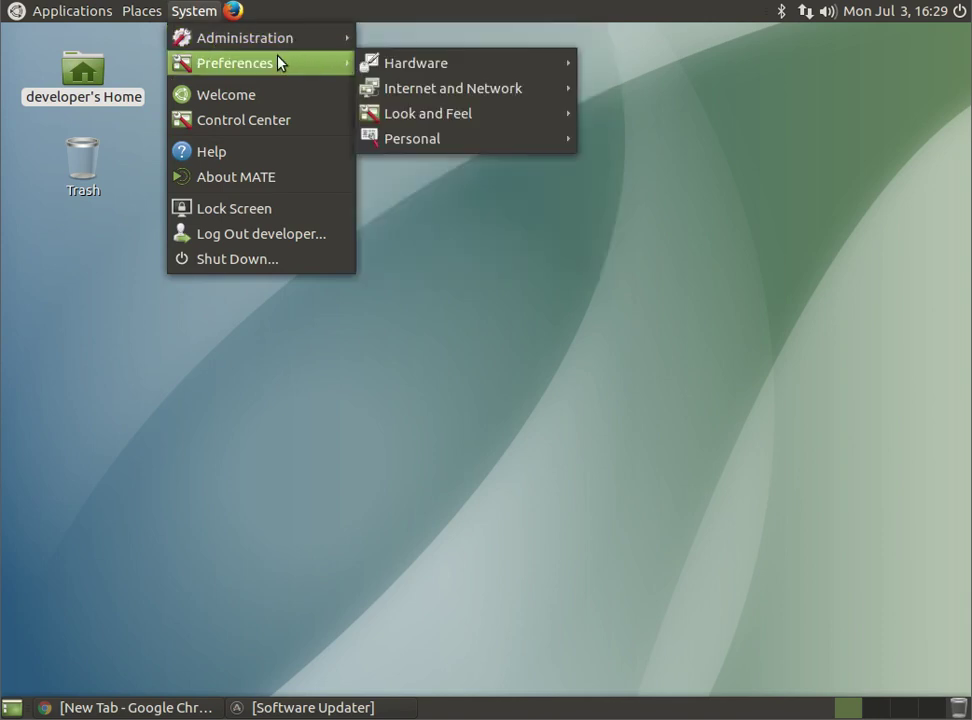
{"action": "mouse_move", "coordinate": [398, 117]}
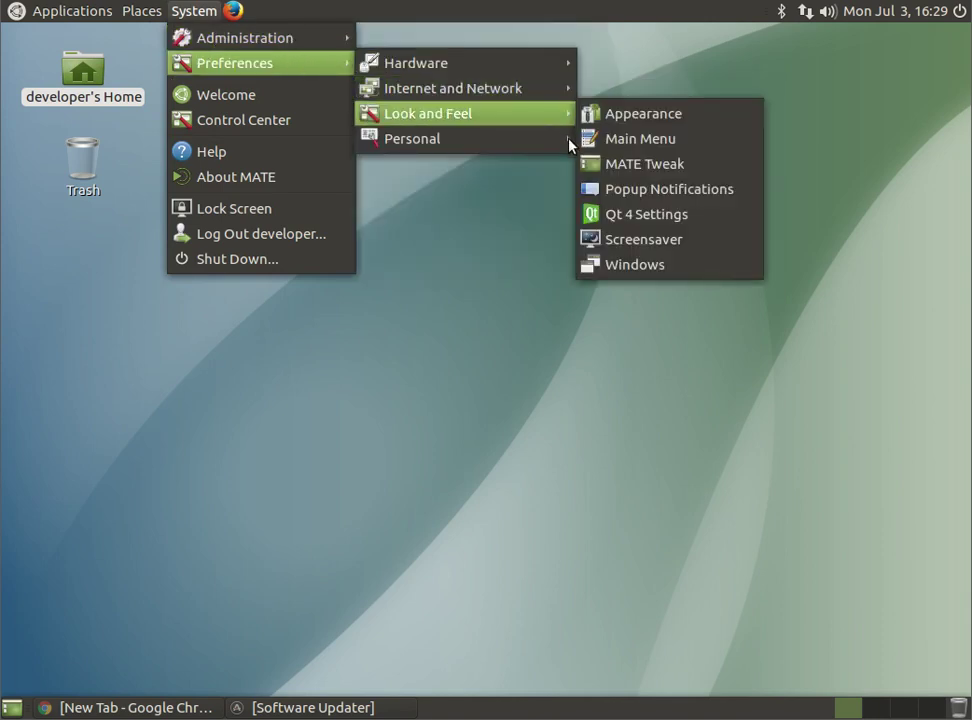
{"action": "left_click", "coordinate": [616, 163]}
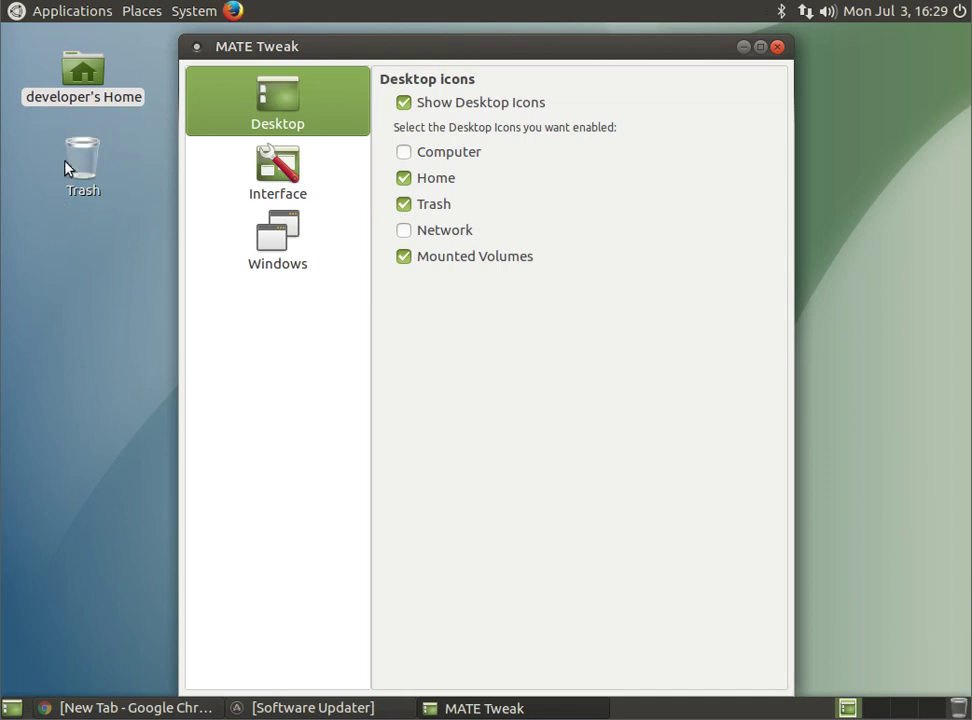
- Hide the Trash desktop icon, enable the Computer icon, and move it under Home
{"action": "left_click", "coordinate": [404, 207]}
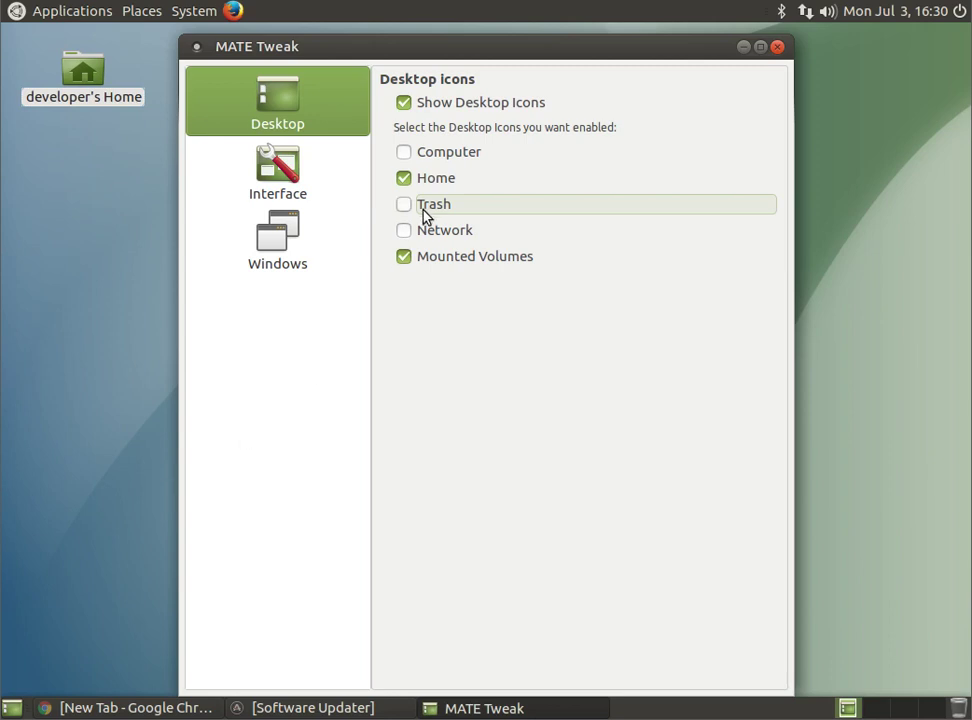
{"action": "left_click", "coordinate": [405, 206]}
{"action": "left_click", "coordinate": [405, 206]}
{"action": "left_click", "coordinate": [404, 152]}
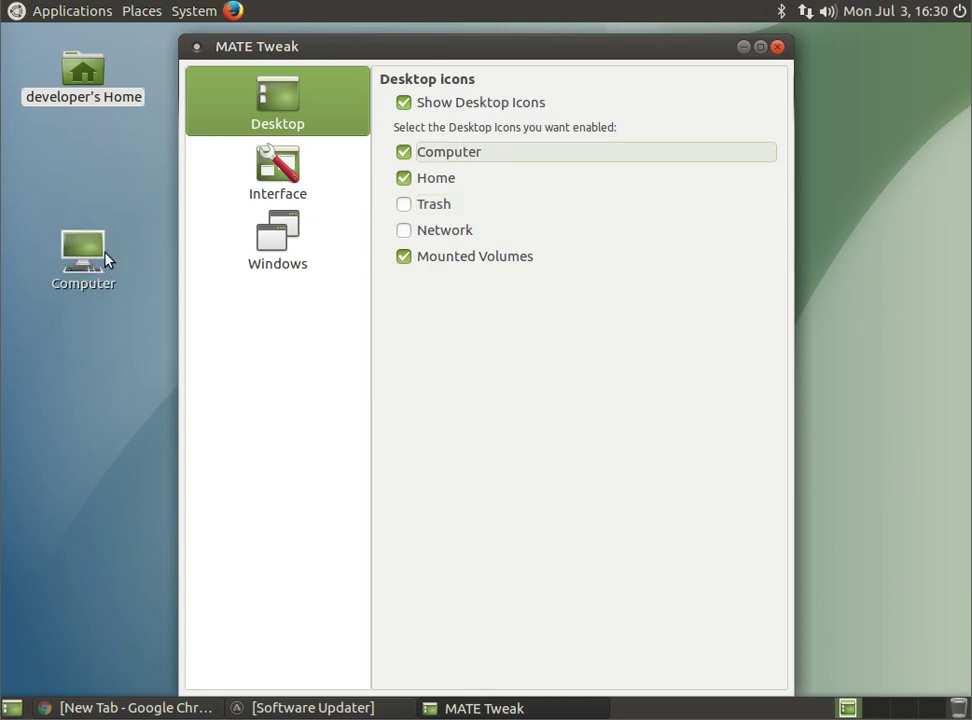
{"action": "left_click_drag", "start_coordinate": [88, 216], "coordinate": [96, 130]}
{"action": "left_click_drag", "start_coordinate": [92, 238], "coordinate": [92, 143]}
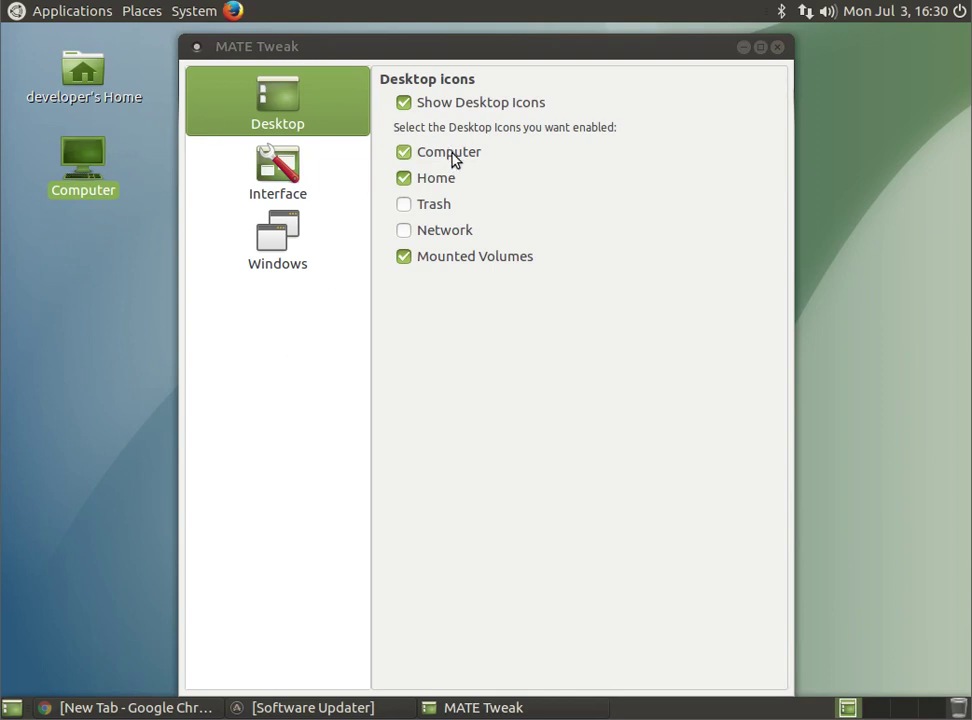
{"action": "left_click", "coordinate": [298, 170]}
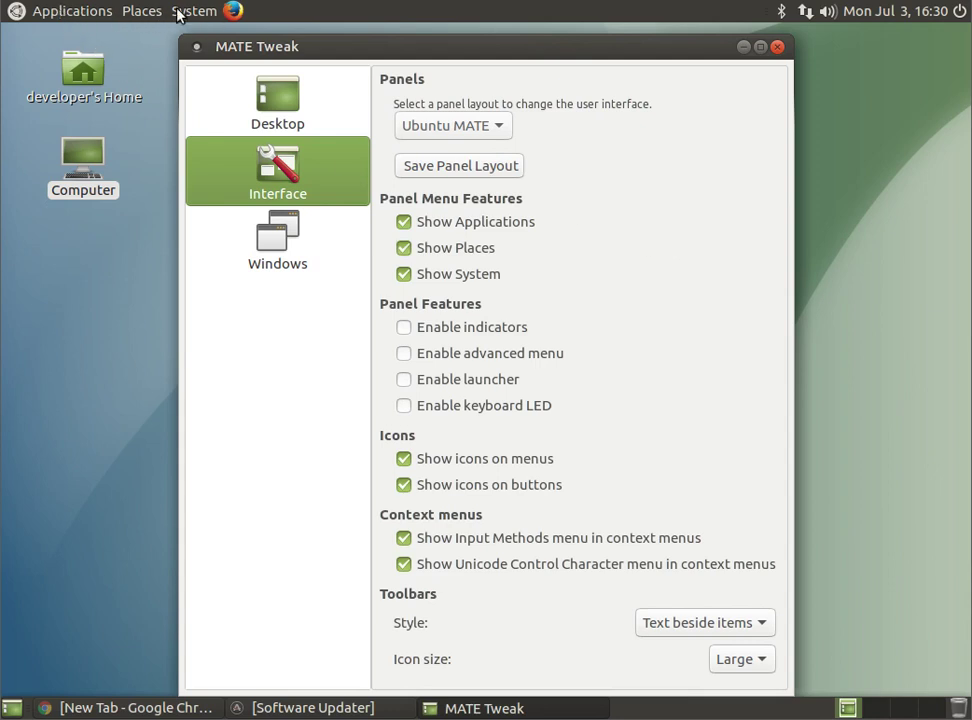
- Enable the advanced menu in MATE Tweak and open the new single Menu on the top panel
{"action": "left_click", "coordinate": [488, 355]}
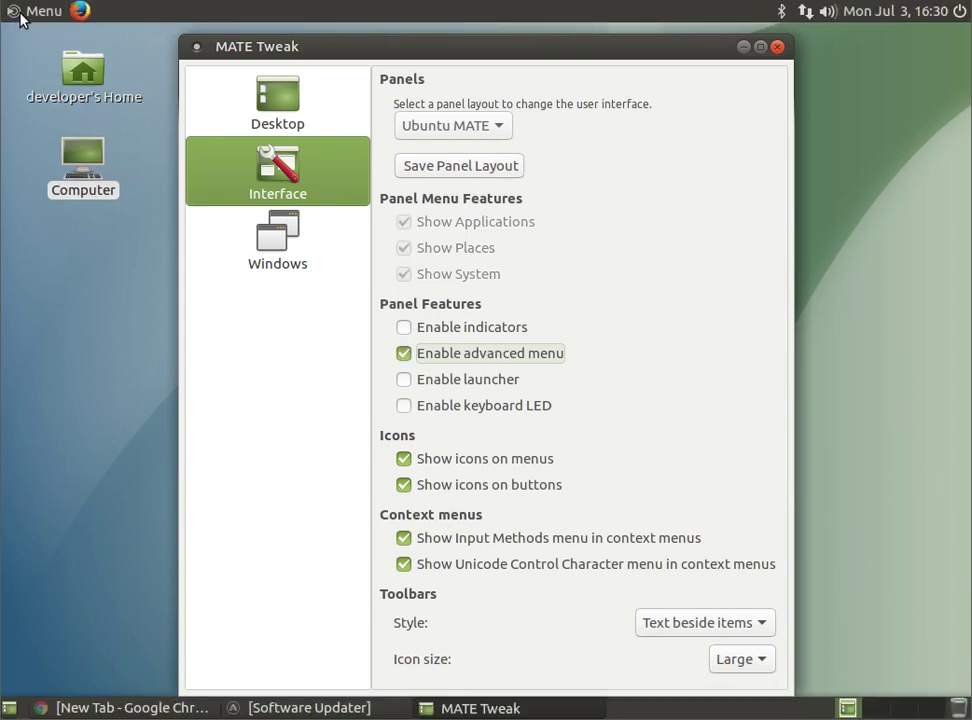
{"action": "left_click", "coordinate": [30, 12]}
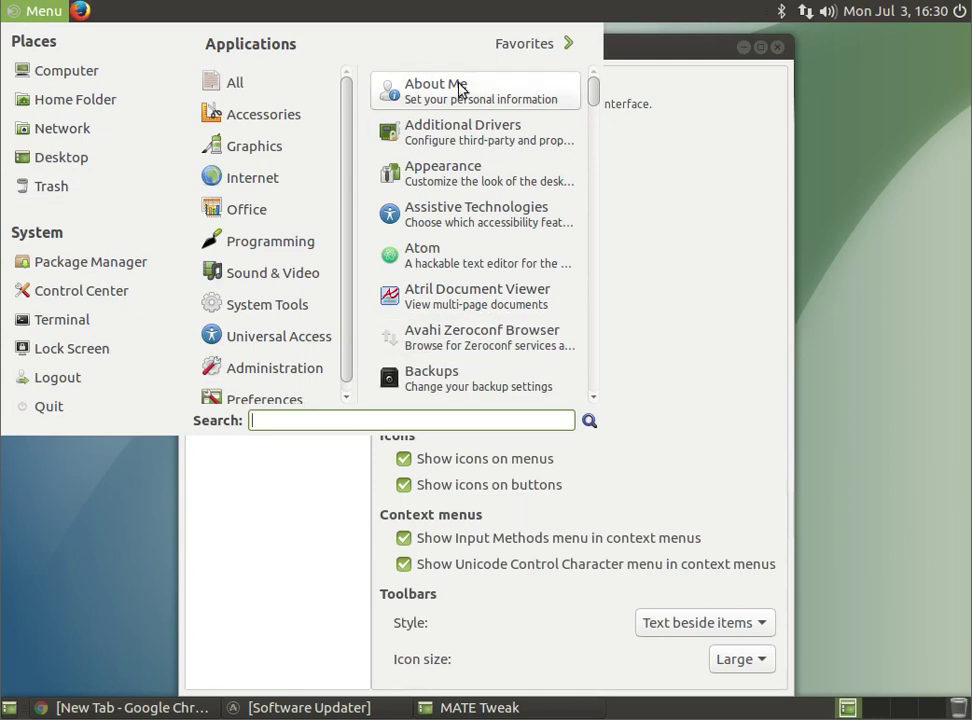
- Browse the Graphics, Accessories, Internet, System Tools and Preferences categories in the advanced menu, then close it
{"action": "left_click", "coordinate": [236, 143]}
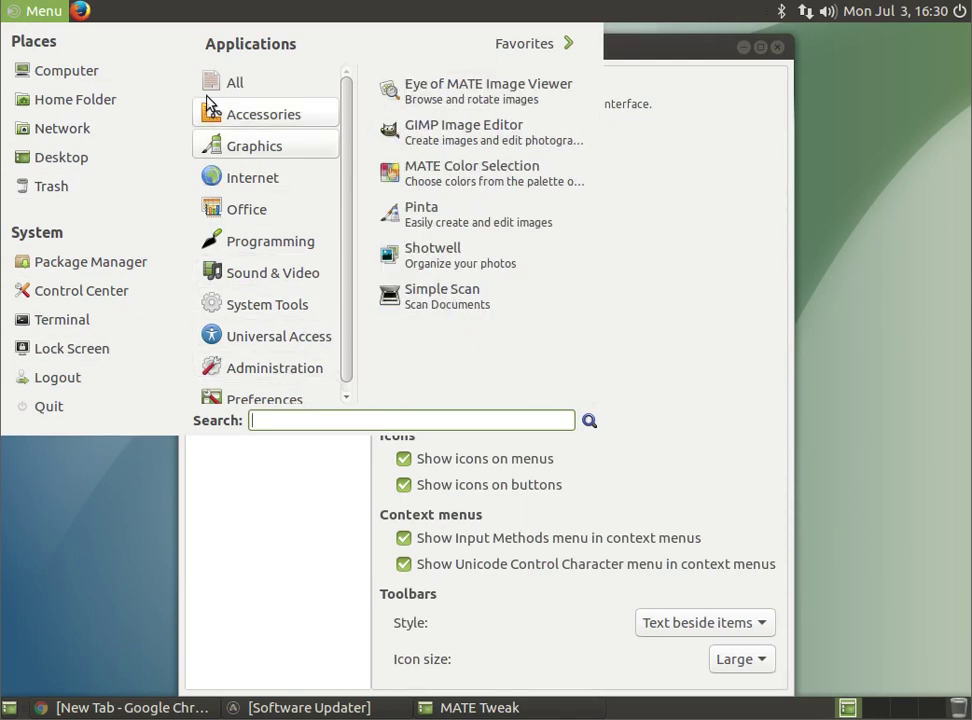
{"action": "left_click", "coordinate": [212, 118]}
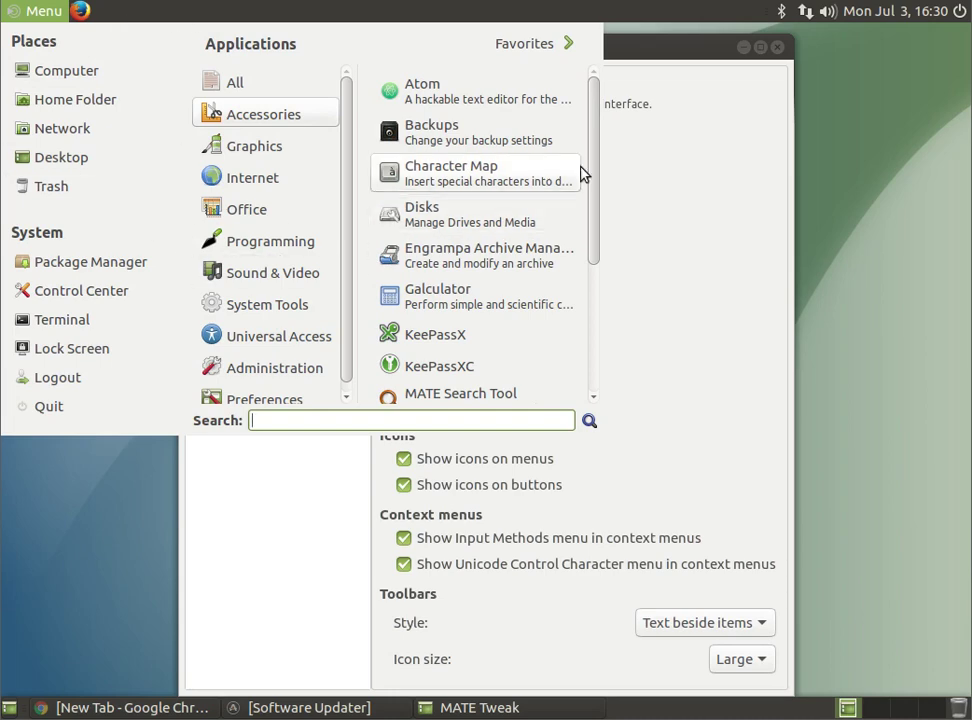
{"action": "left_click_drag", "start_coordinate": [595, 158], "coordinate": [580, 276]}
{"action": "scroll", "coordinate": [469, 165], "scroll_direction": "up", "scroll_amount": 5}
{"action": "left_click", "coordinate": [284, 182]}
{"action": "left_click", "coordinate": [336, 308]}
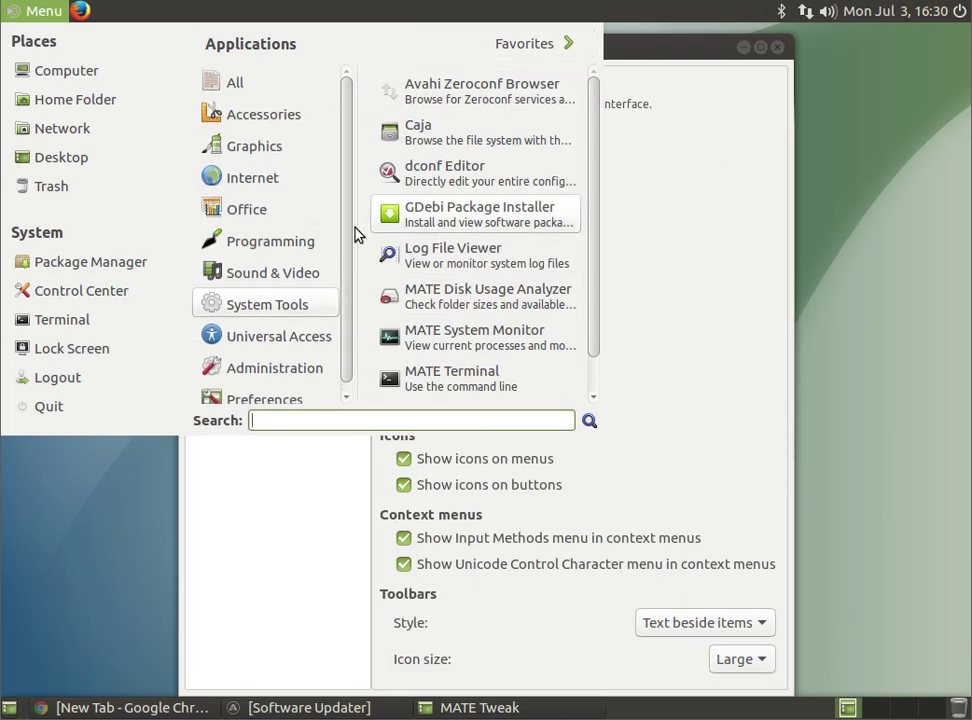
{"action": "mouse_move", "coordinate": [236, 256]}
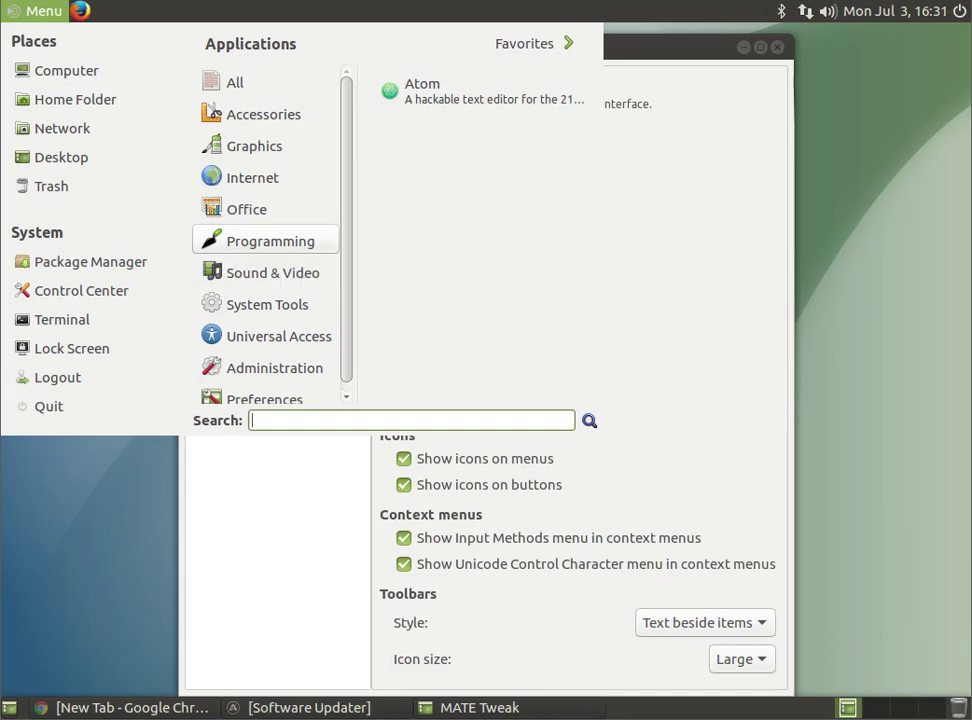
{"action": "mouse_move", "coordinate": [336, 156]}
{"action": "scroll", "coordinate": [347, 160], "scroll_direction": "down", "scroll_amount": 1}
{"action": "scroll", "coordinate": [343, 110], "scroll_direction": "up", "scroll_amount": 1}
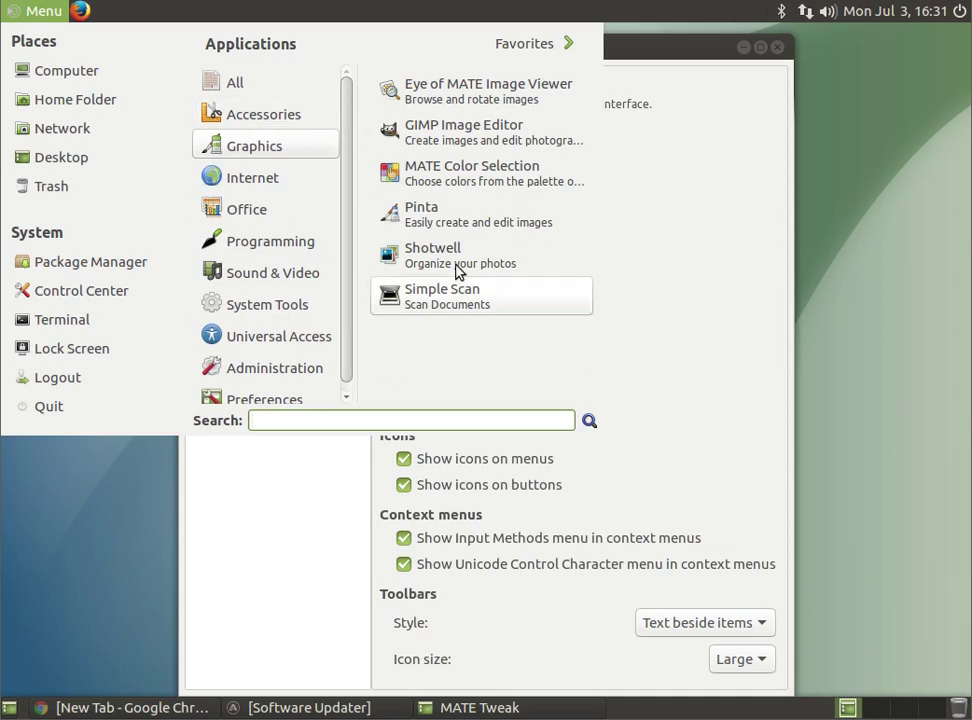
{"action": "scroll", "coordinate": [352, 290], "scroll_direction": "down", "scroll_amount": 1}
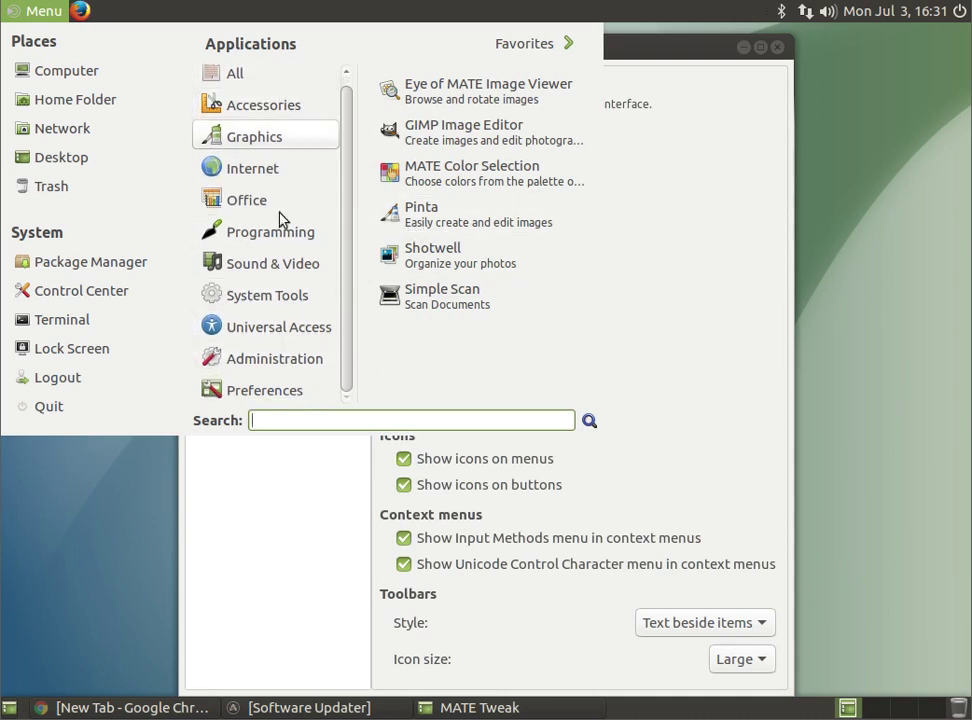
{"action": "left_click", "coordinate": [317, 390]}
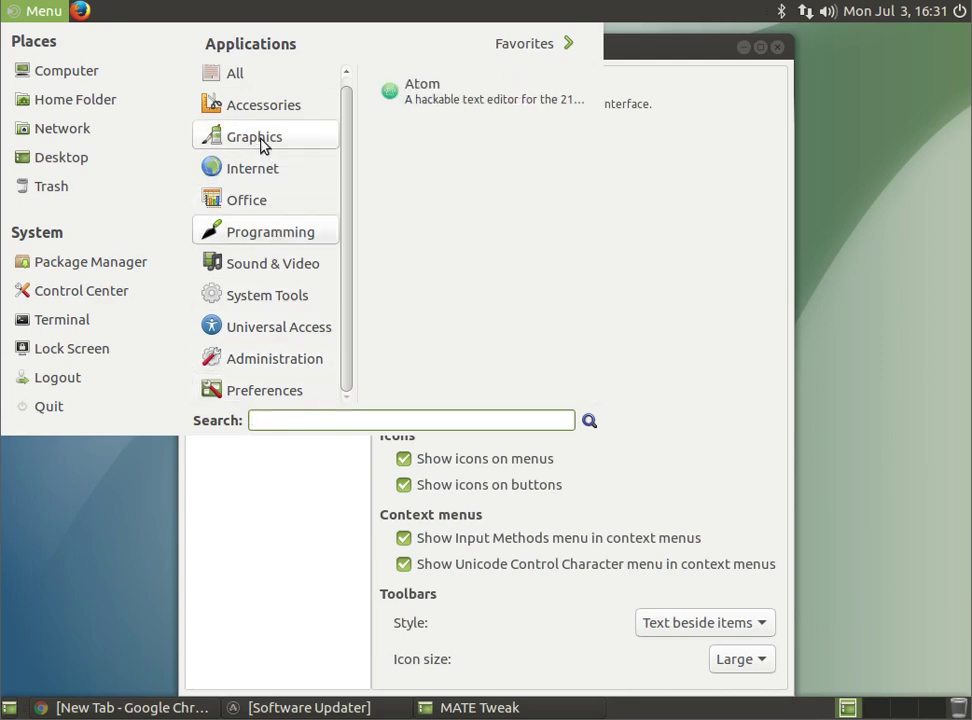
{"action": "mouse_move", "coordinate": [270, 136]}
{"action": "left_click", "coordinate": [57, 18]}
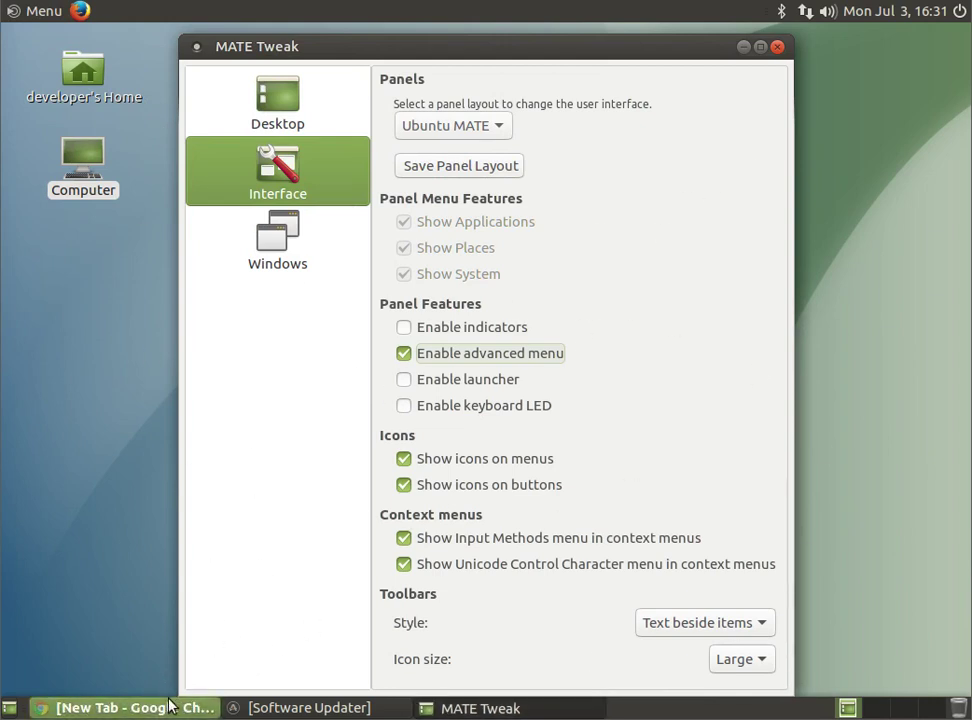
- Close MATE Tweak and the Google Chrome window
{"action": "left_click", "coordinate": [777, 46]}
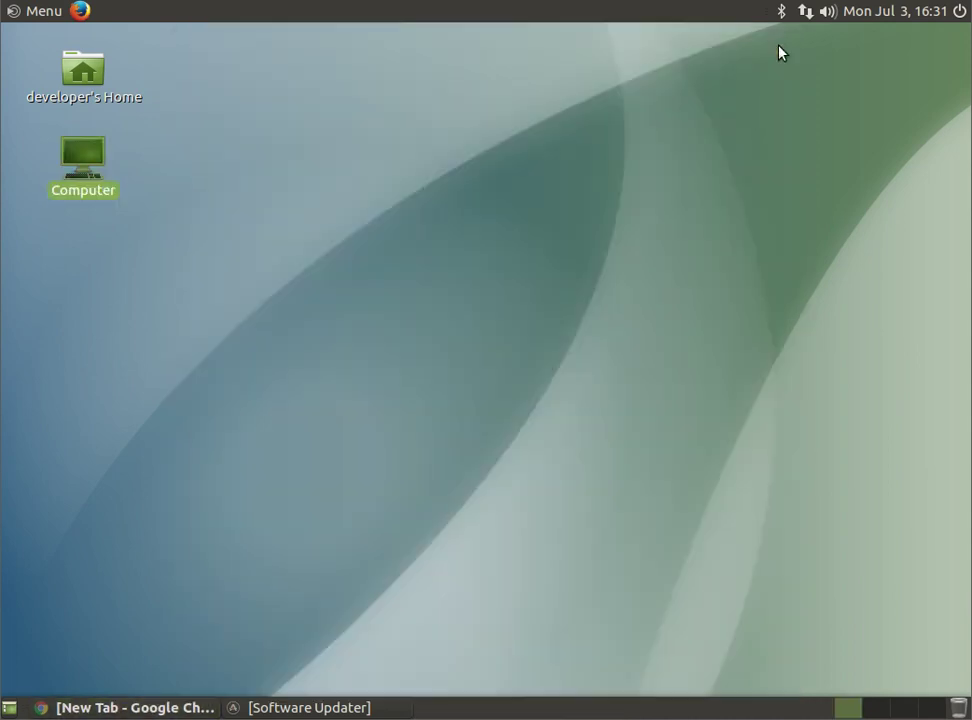
{"action": "left_click", "coordinate": [157, 708]}
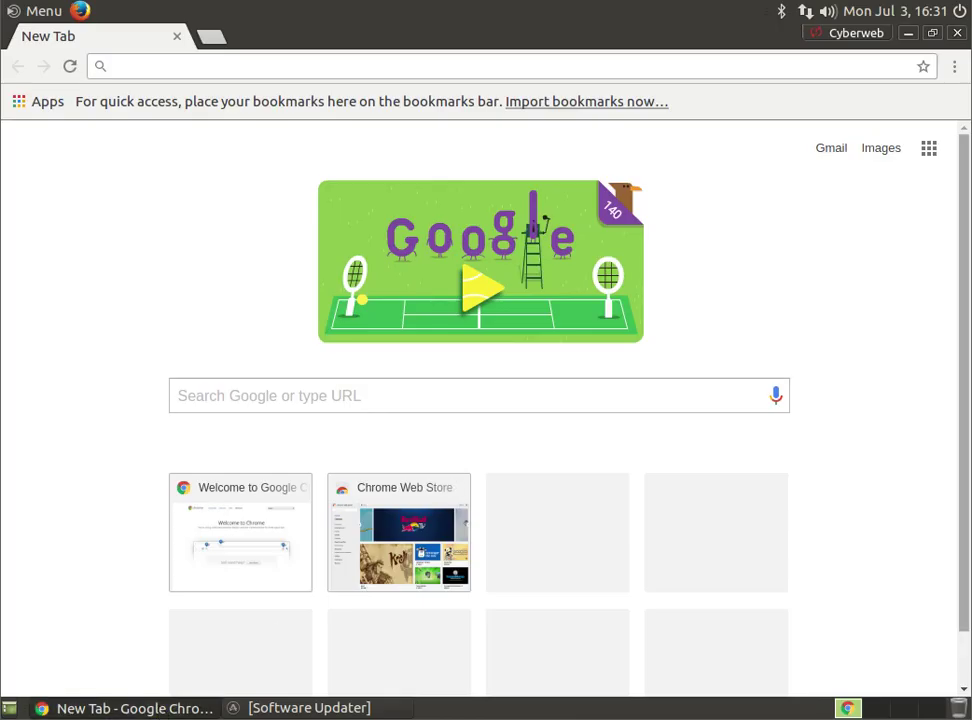
{"action": "left_click", "coordinate": [956, 34]}
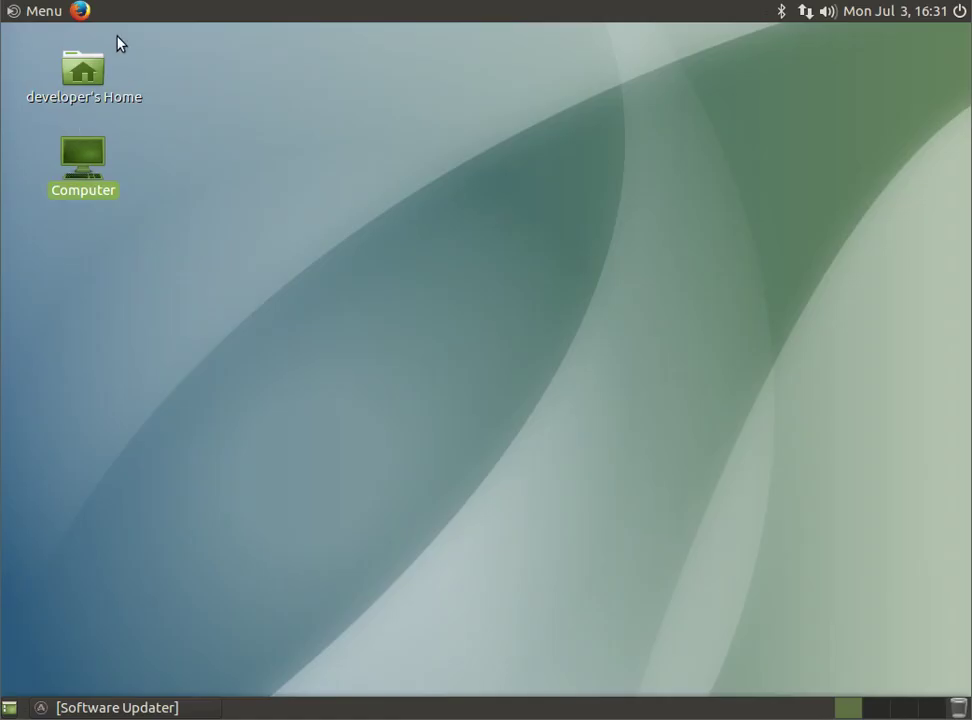
- Relaunch MATE Tweak from the menu's All Applications list and show its Interface settings
{"action": "left_click", "coordinate": [38, 14]}
{"action": "left_click", "coordinate": [283, 70]}
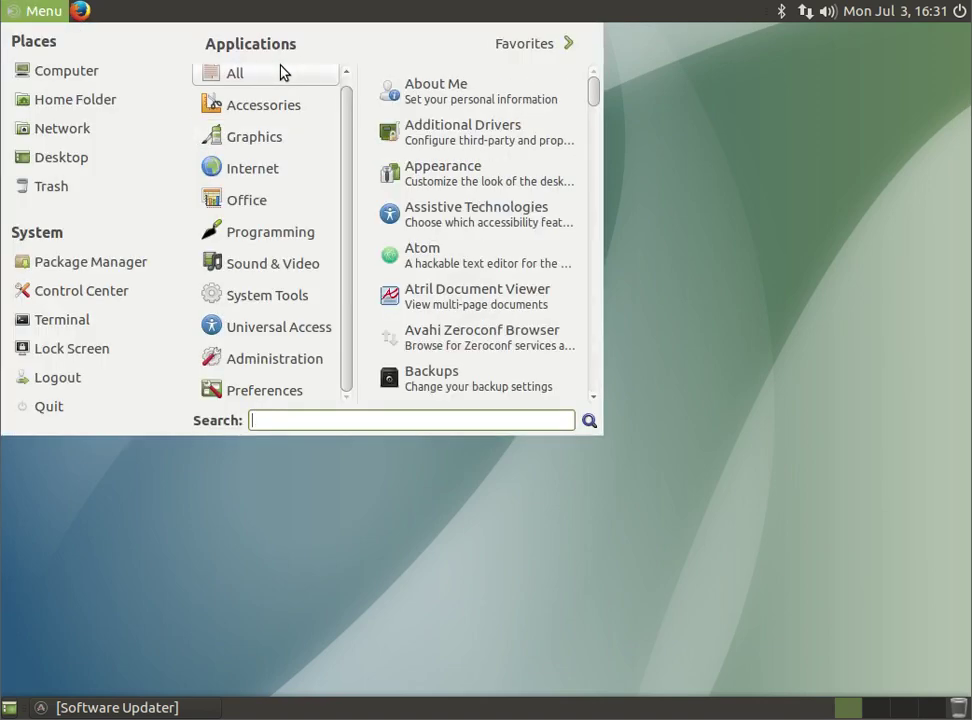
{"action": "scroll", "coordinate": [594, 91], "scroll_direction": "down", "scroll_amount": 15}
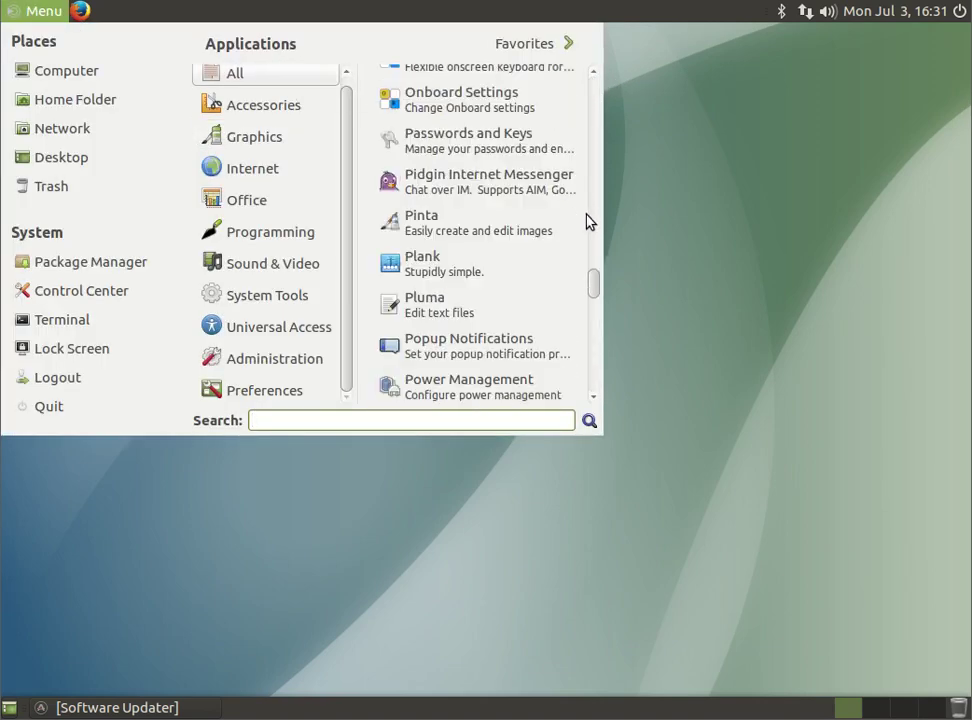
{"action": "left_click_drag", "start_coordinate": [591, 370], "coordinate": [600, 245]}
{"action": "left_click", "coordinate": [518, 195]}
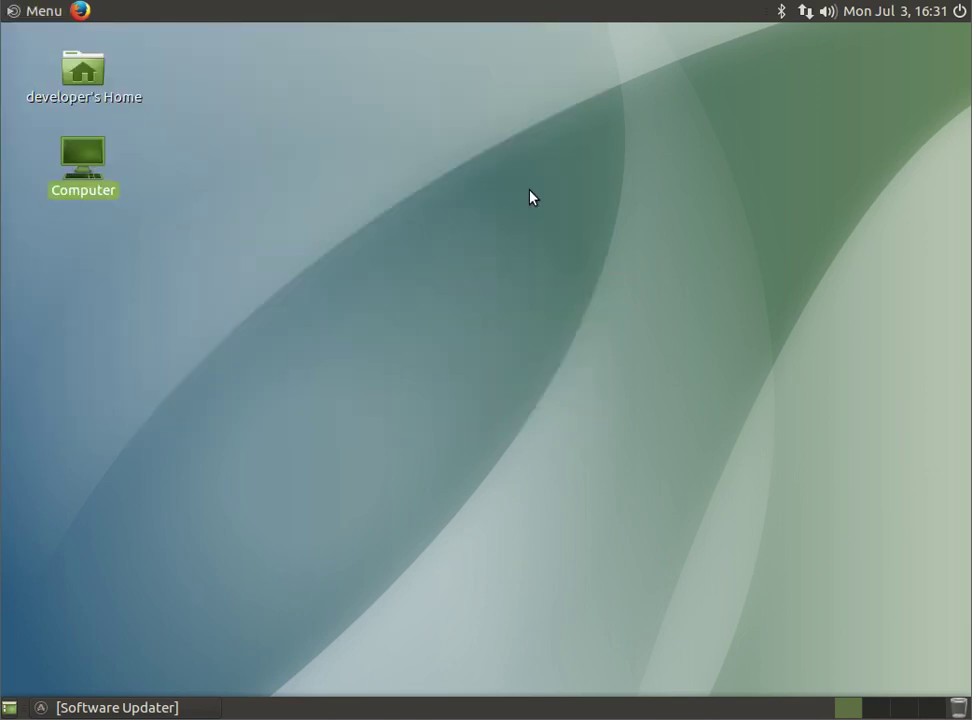
{"action": "left_click", "coordinate": [297, 165]}
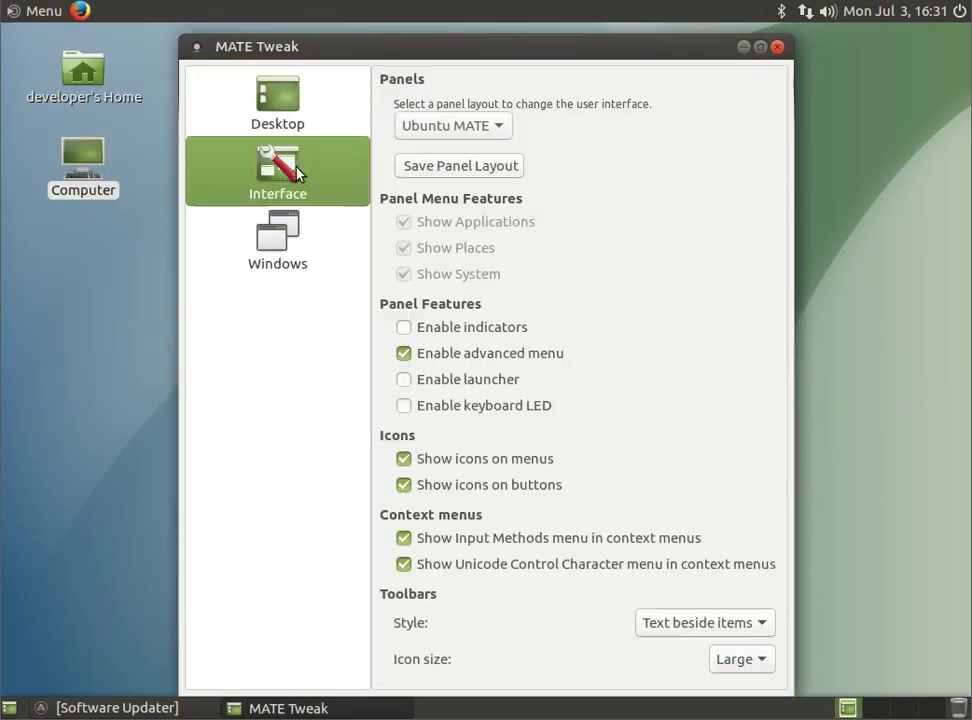
- Switch the panel layout to Redmond and try its bottom-panel applications menu
{"action": "left_click", "coordinate": [487, 135]}
{"action": "left_click", "coordinate": [470, 114]}
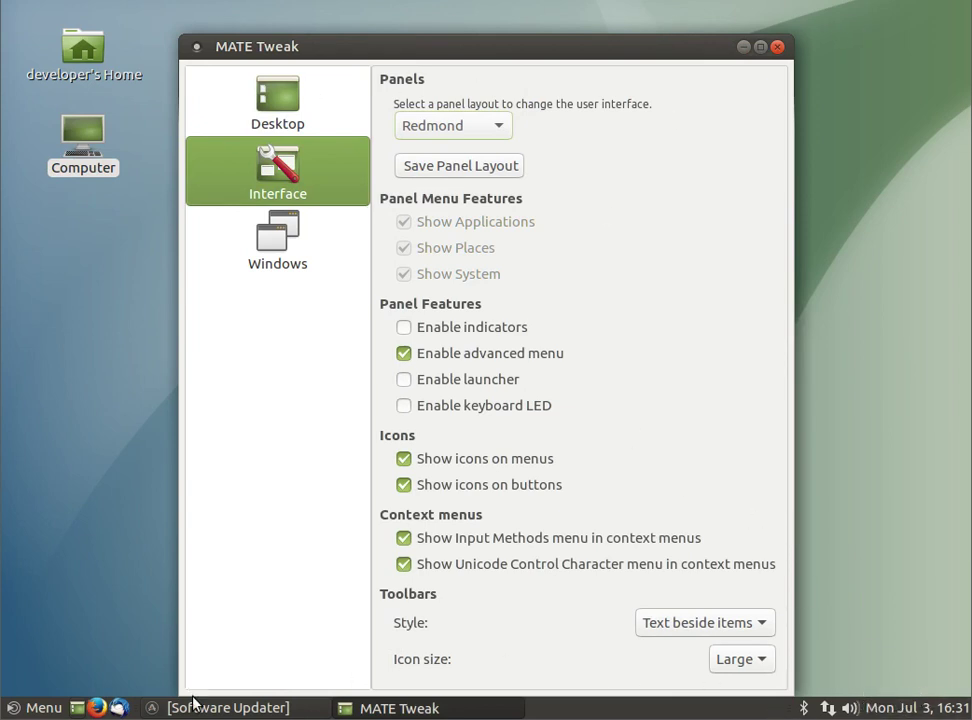
{"action": "left_click", "coordinate": [266, 707]}
{"action": "left_click", "coordinate": [406, 711]}
{"action": "left_click", "coordinate": [40, 707]}
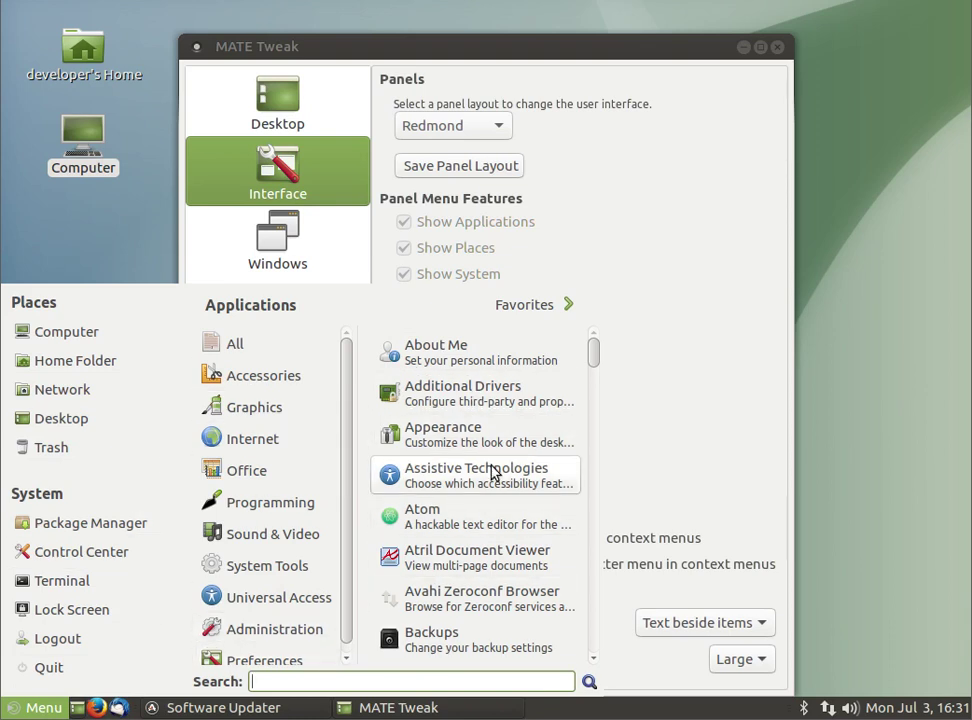
{"action": "left_click", "coordinate": [30, 706]}
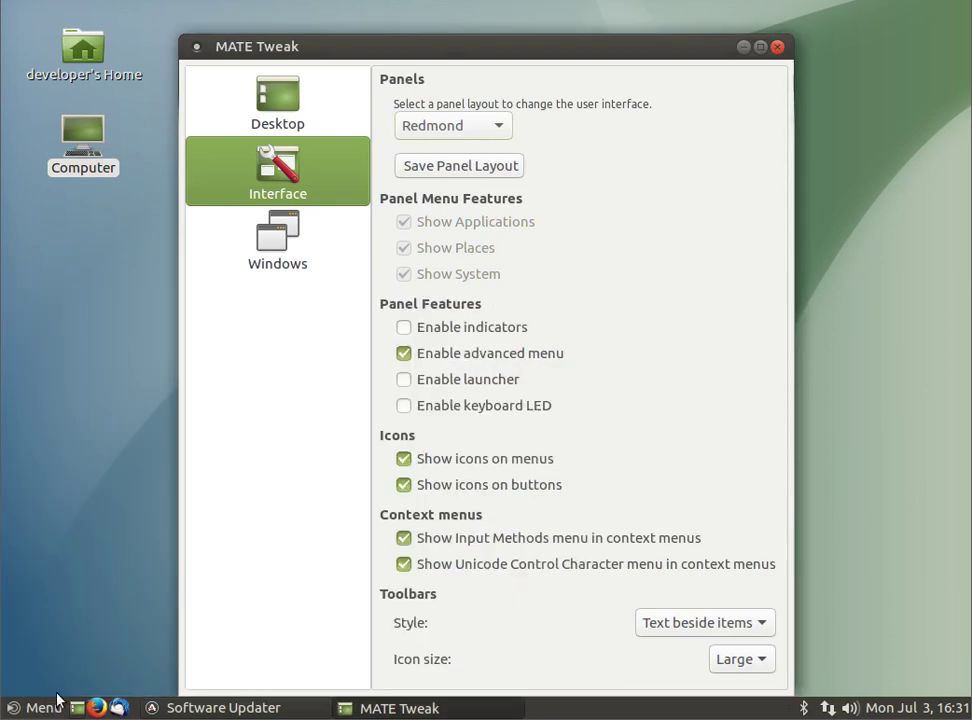
- Try the Cupertino panel layout, then settle on Mutiny
{"action": "left_click", "coordinate": [470, 126]}
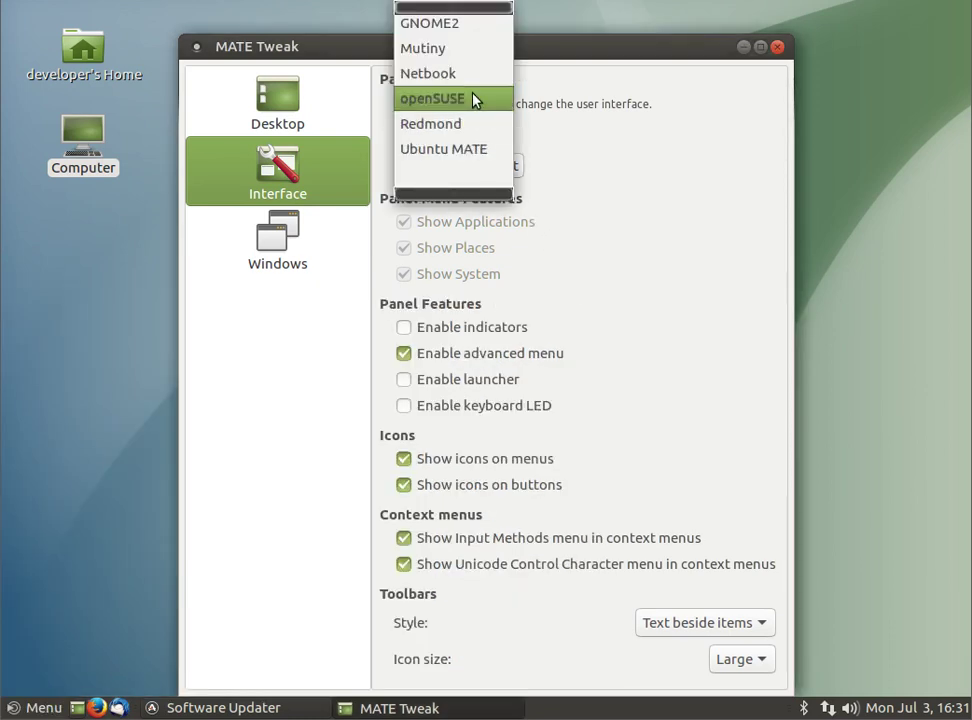
{"action": "left_click", "coordinate": [460, 14]}
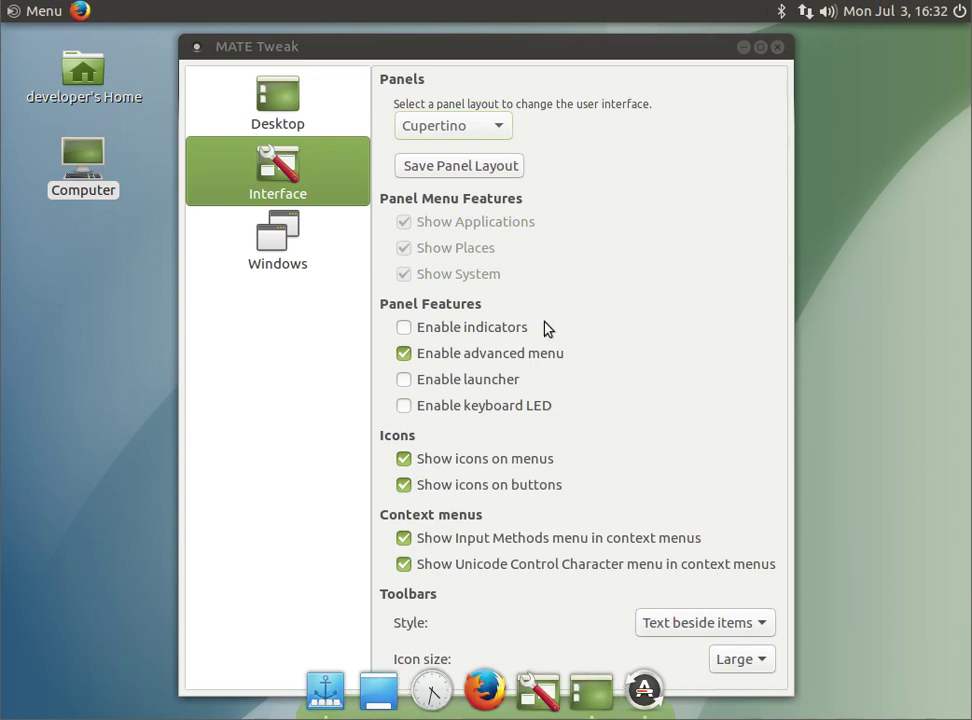
{"action": "left_click", "coordinate": [437, 128]}
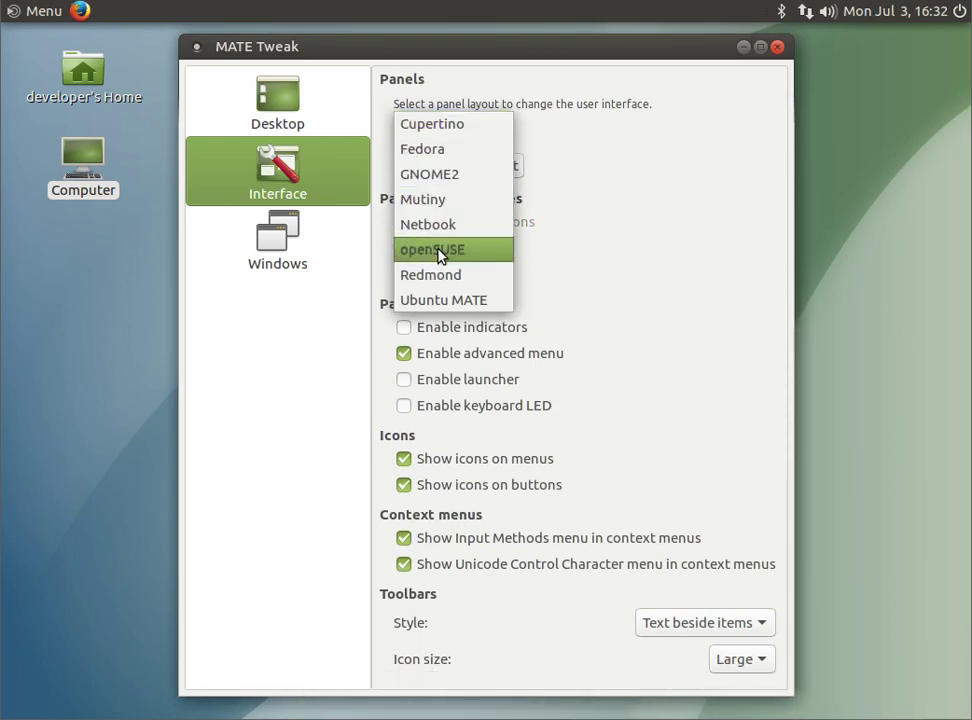
{"action": "left_click", "coordinate": [430, 199]}
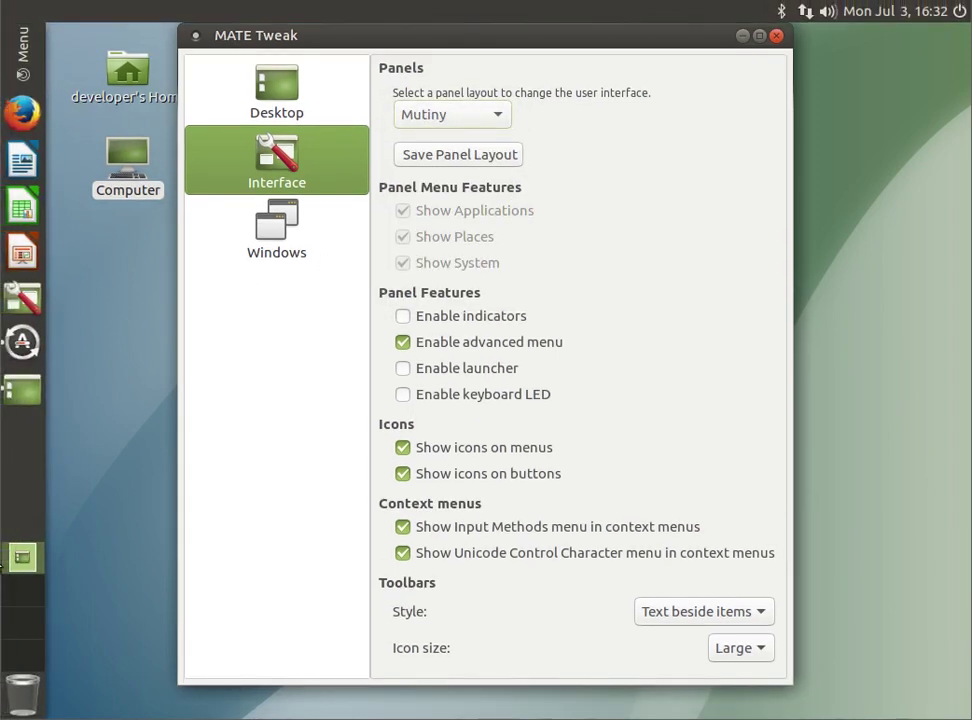
- Check the Mutiny dock's menu, then switch to the Netbook layout and check its menu
{"action": "left_click", "coordinate": [28, 42]}
{"action": "left_click", "coordinate": [28, 42]}
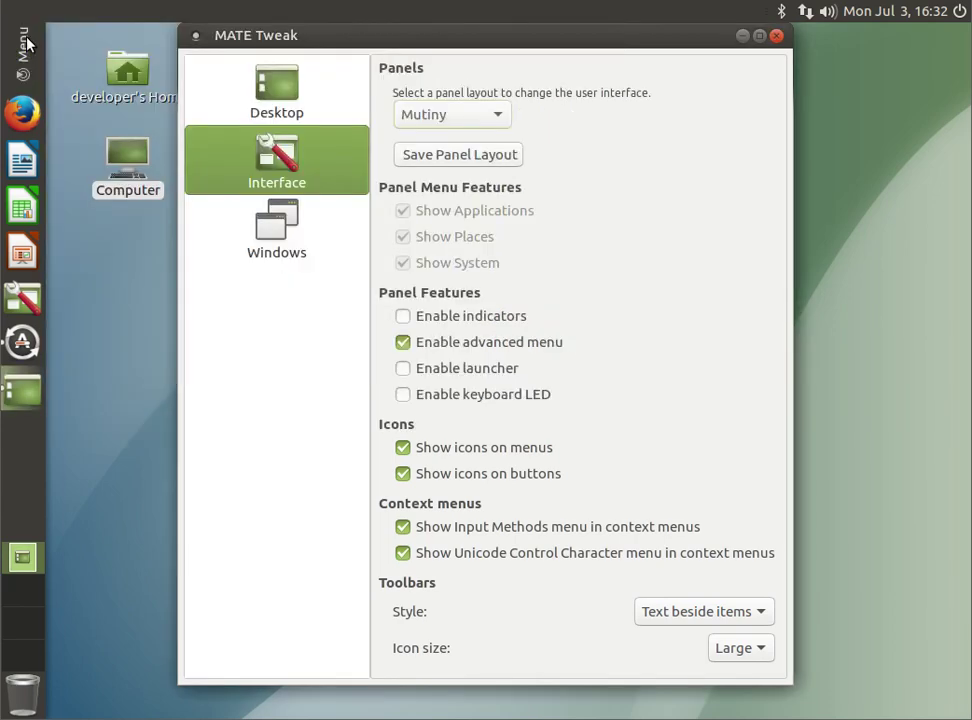
{"action": "left_click", "coordinate": [473, 114]}
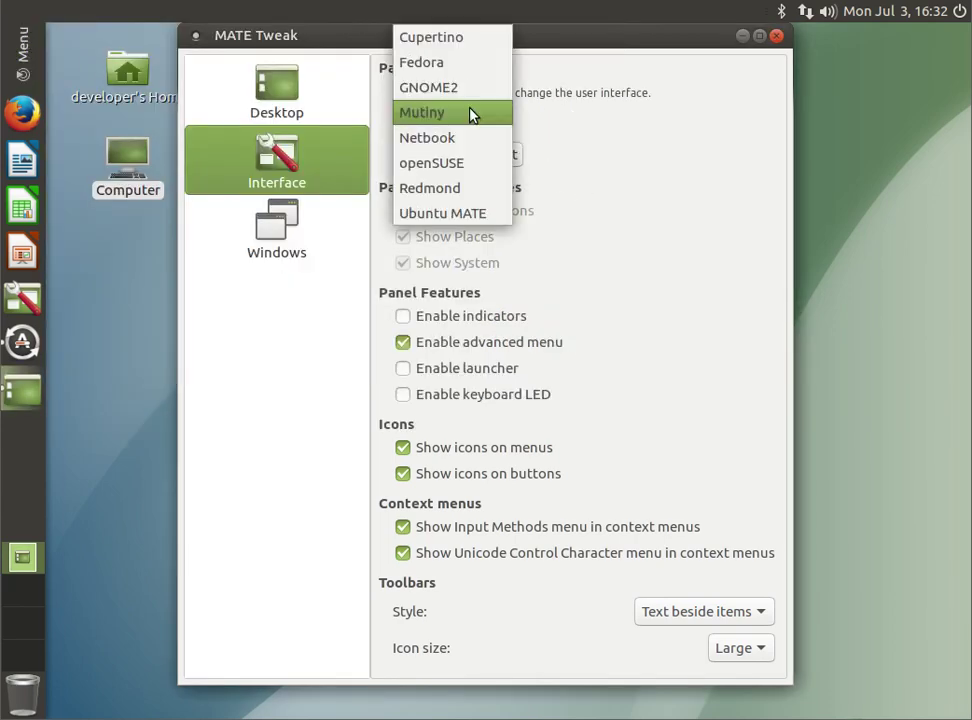
{"action": "left_click", "coordinate": [481, 146]}
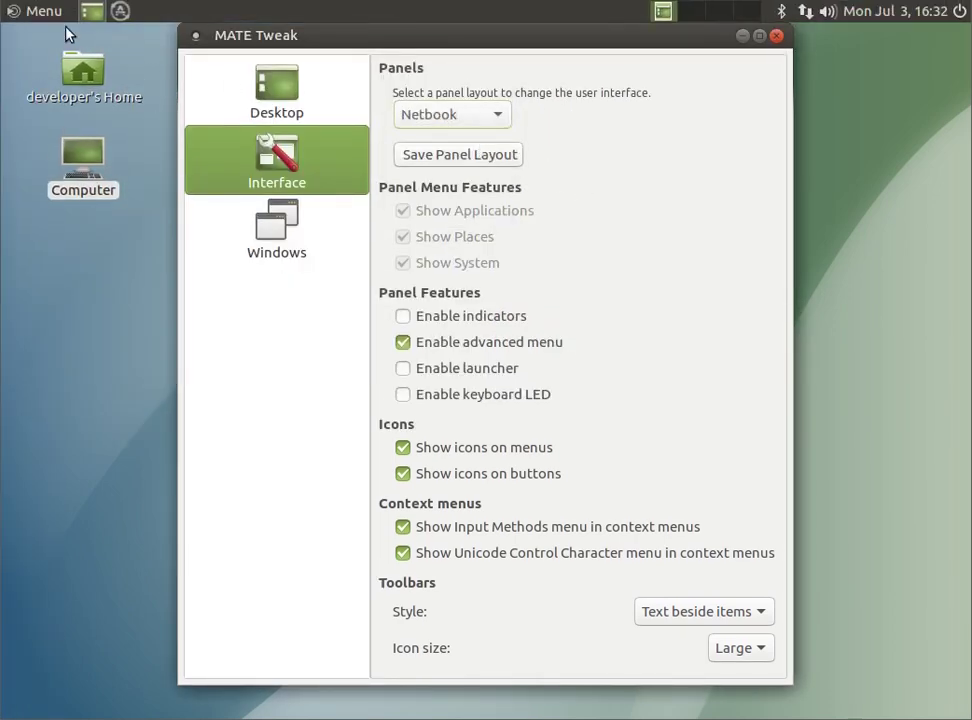
{"action": "left_click", "coordinate": [35, 14]}
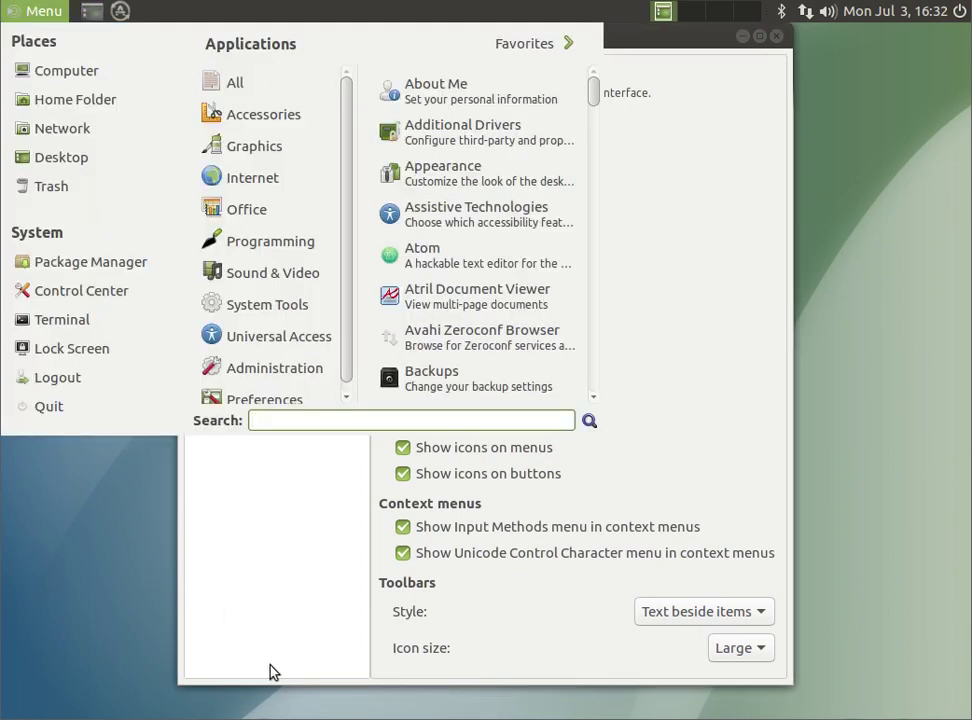
{"action": "left_click", "coordinate": [34, 15]}
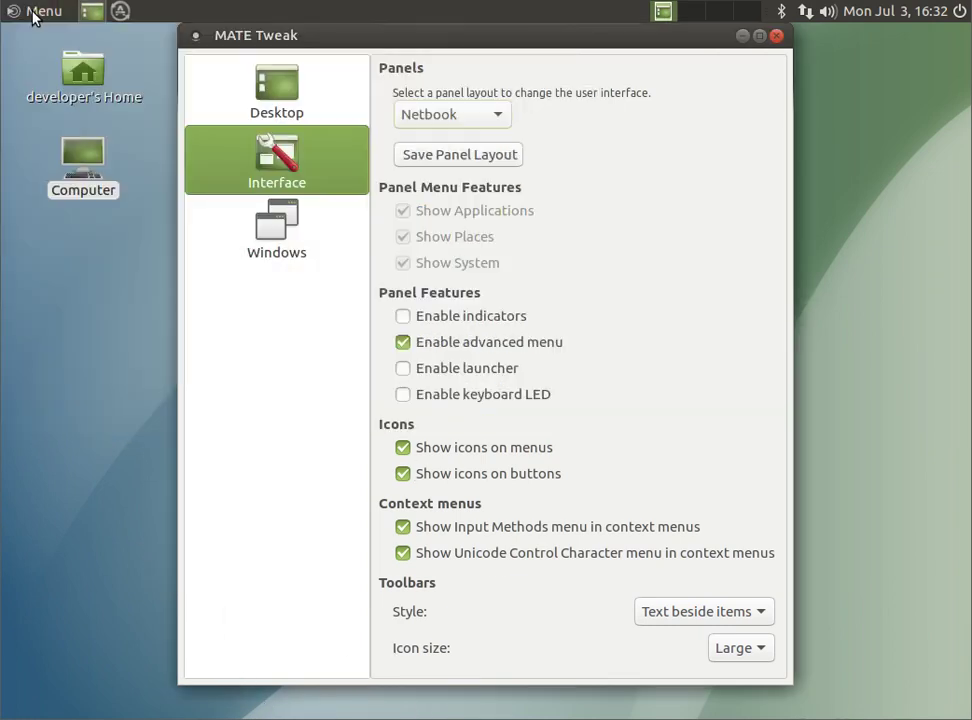
- Restore the default Ubuntu MATE panel layout
{"action": "left_click", "coordinate": [468, 118]}
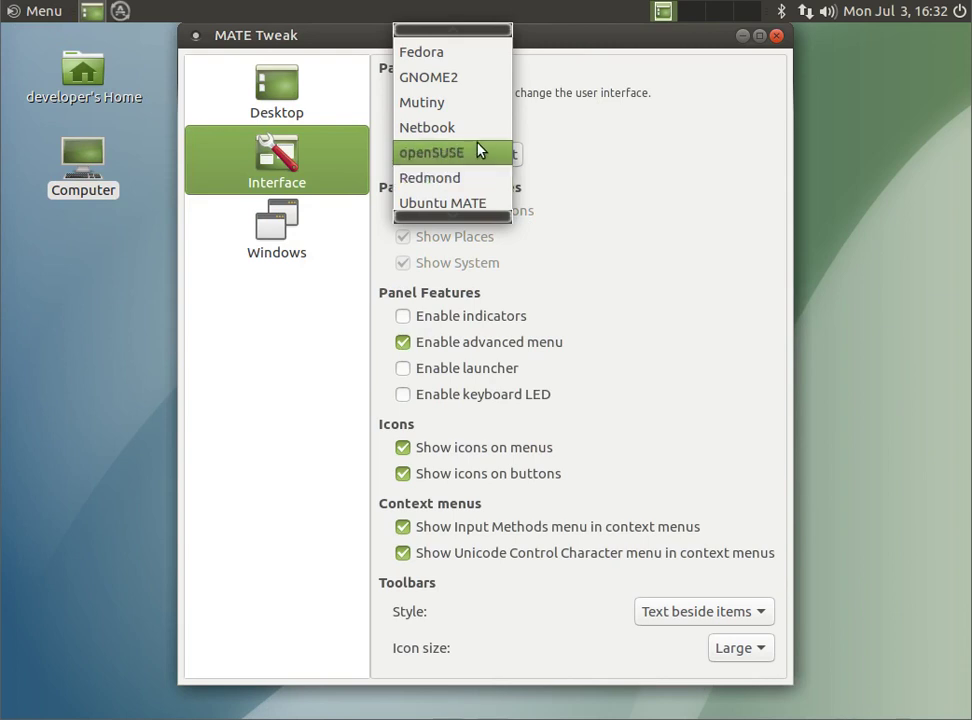
{"action": "mouse_move", "coordinate": [443, 40]}
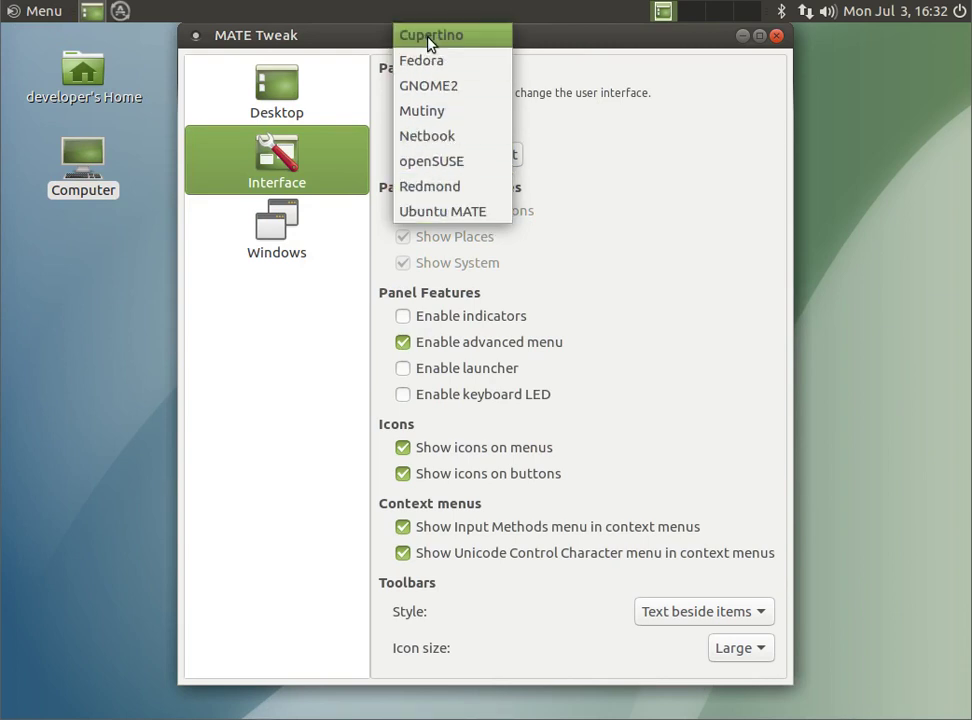
{"action": "left_click", "coordinate": [462, 214]}
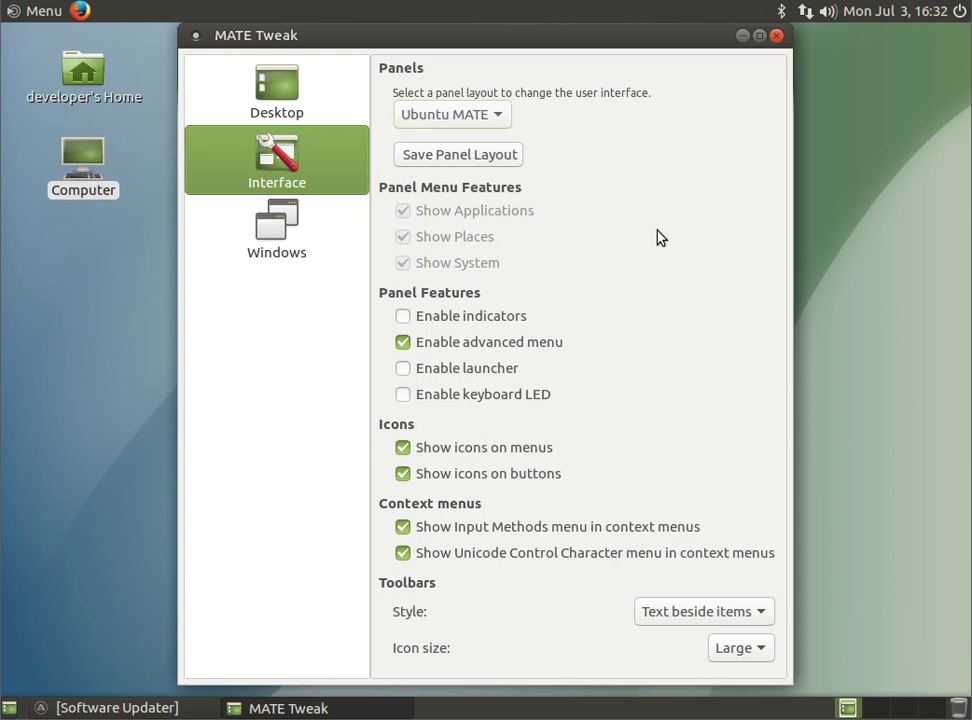
- Close MATE Tweak and add a Google Chrome shortcut to the desktop from Menu > Internet
{"action": "left_click", "coordinate": [777, 36]}
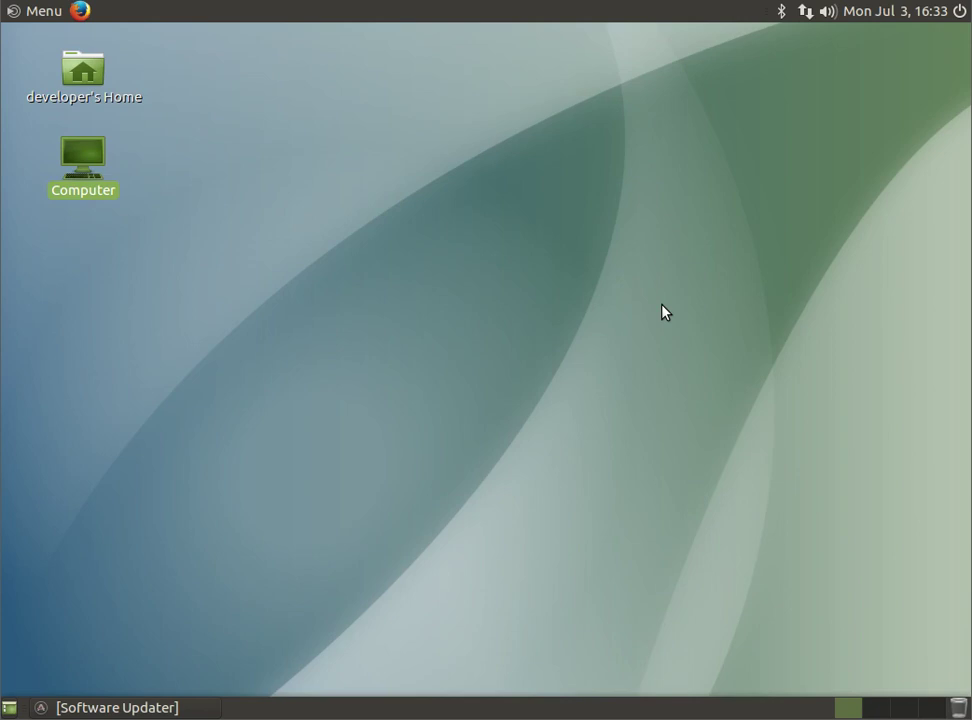
{"action": "left_click", "coordinate": [42, 14]}
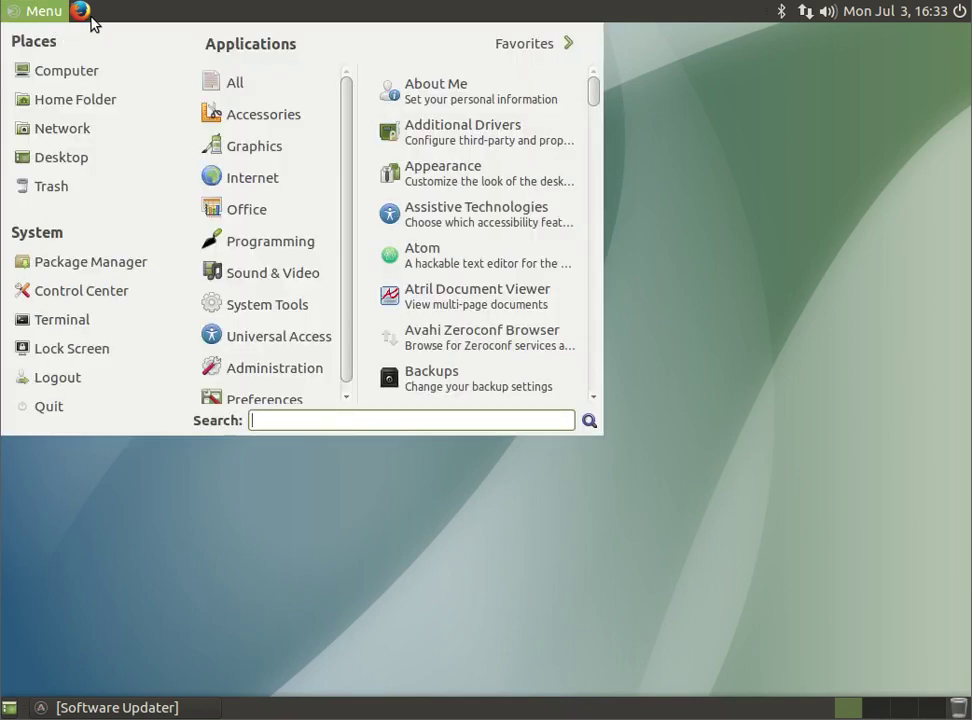
{"action": "left_click", "coordinate": [266, 176]}
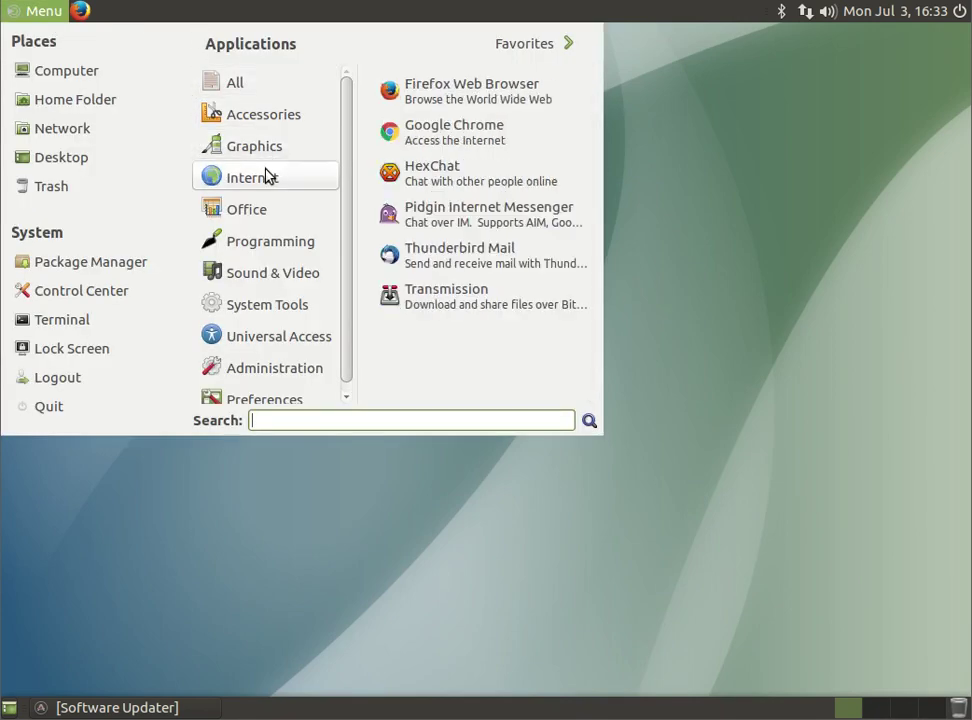
{"action": "right_click", "coordinate": [425, 143]}
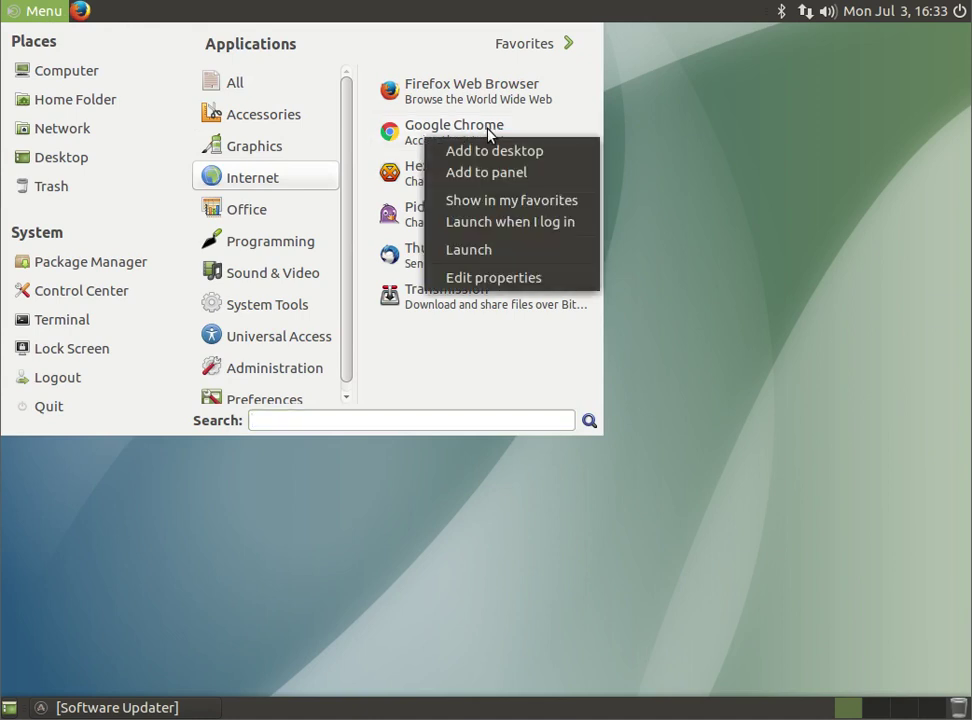
{"action": "left_click", "coordinate": [507, 151]}
{"action": "left_click", "coordinate": [50, 11]}
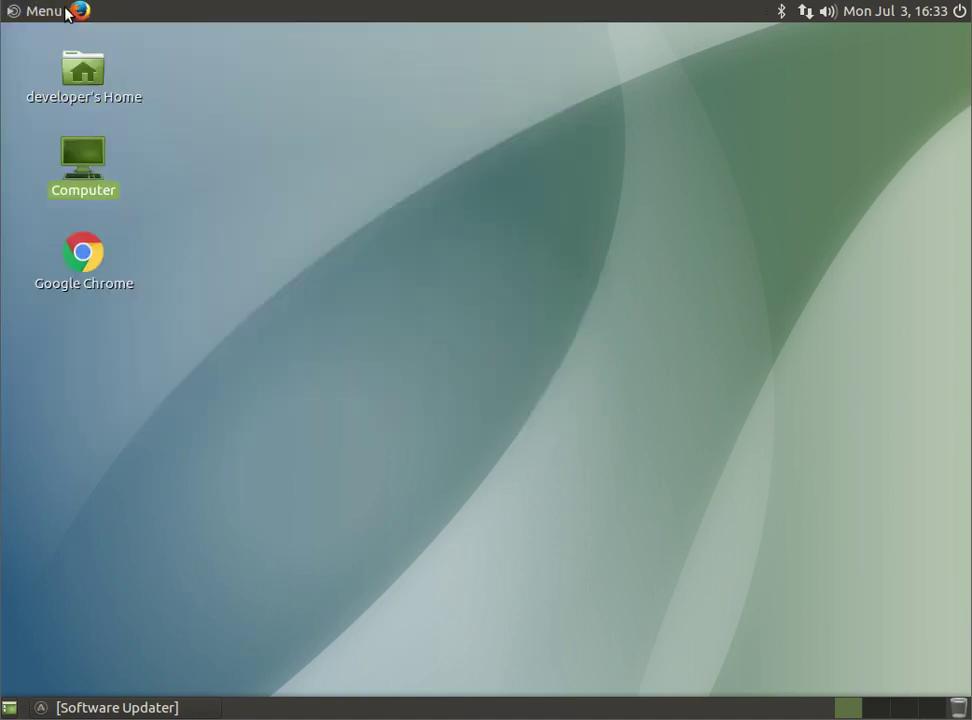
- Add a Google Chrome launcher to the top panel from the Internet menu
{"action": "left_click", "coordinate": [44, 11]}
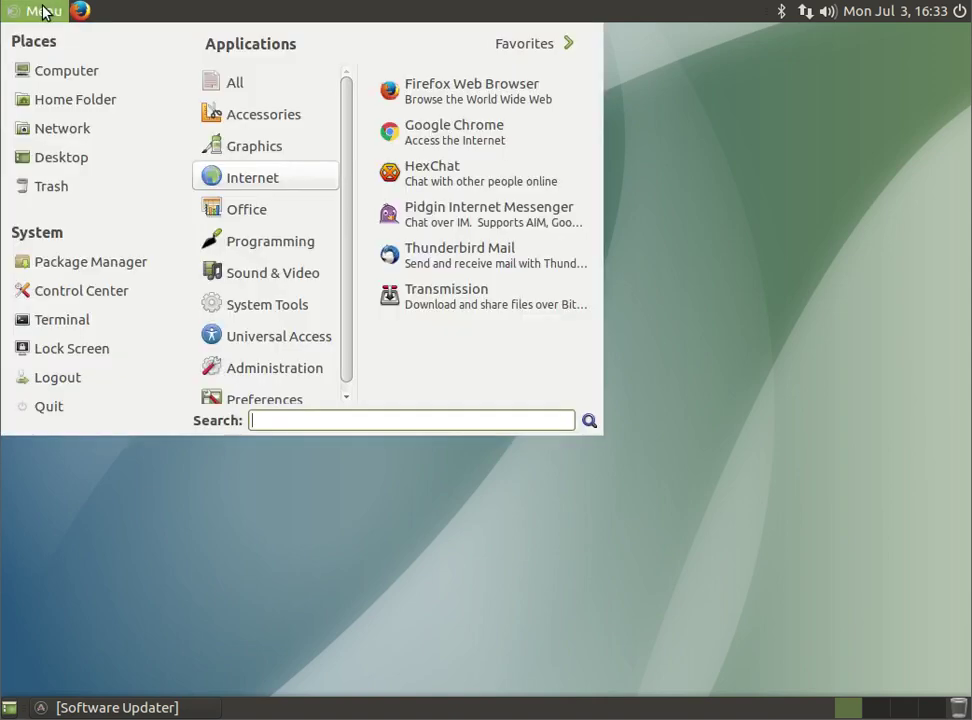
{"action": "right_click", "coordinate": [434, 136]}
{"action": "left_click", "coordinate": [522, 170]}
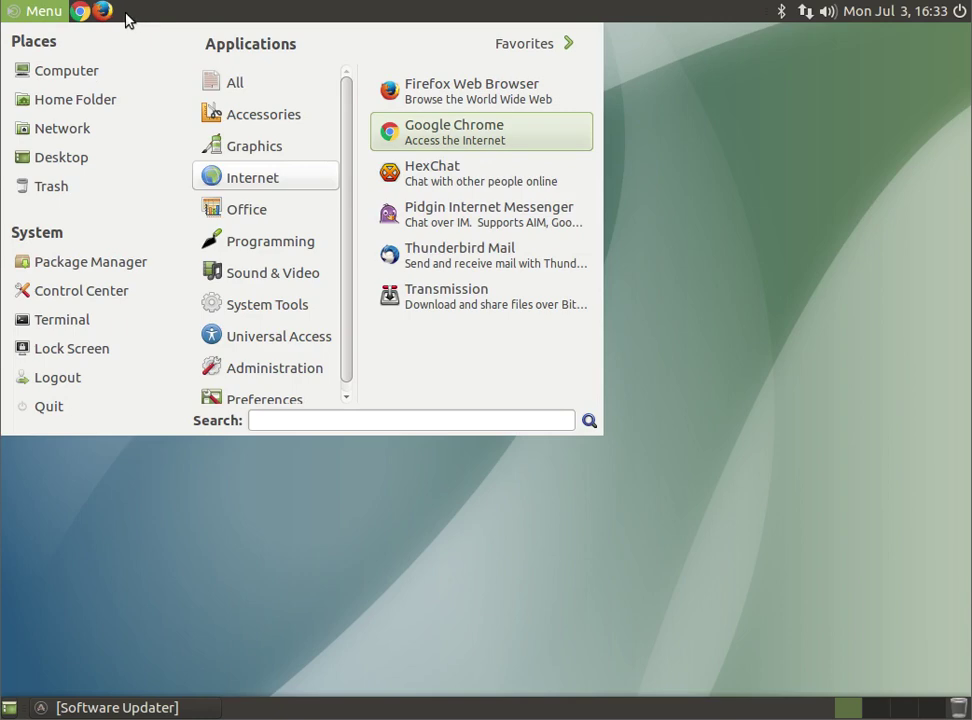
{"action": "left_click", "coordinate": [41, 12]}
- Browse the top panel's Add to Panel list and close it without adding anything
{"action": "right_click", "coordinate": [240, 15]}
{"action": "left_click", "coordinate": [249, 24]}
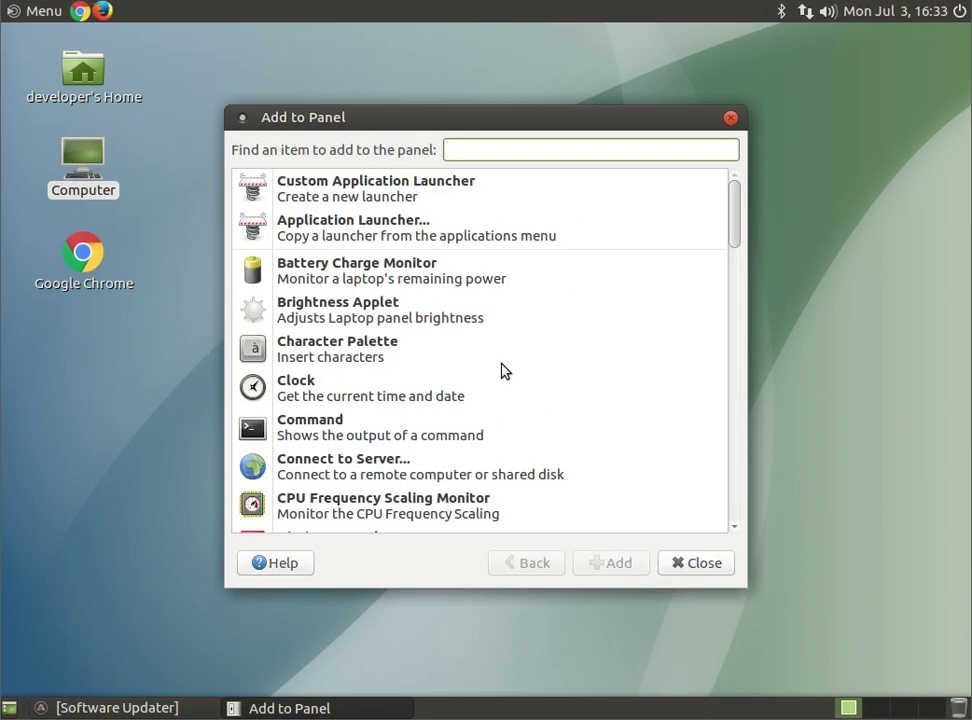
{"action": "scroll", "coordinate": [495, 360], "scroll_direction": "down", "scroll_amount": 5}
{"action": "scroll", "coordinate": [473, 327], "scroll_direction": "down", "scroll_amount": 10}
{"action": "scroll", "coordinate": [480, 330], "scroll_direction": "up", "scroll_amount": 10}
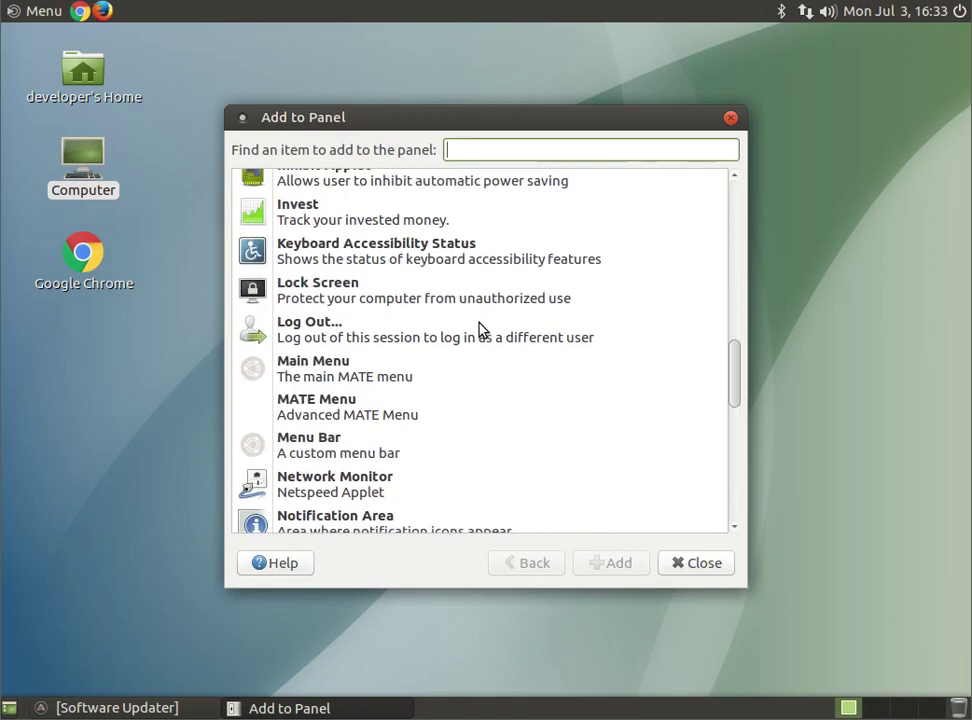
{"action": "scroll", "coordinate": [525, 380], "scroll_direction": "up", "scroll_amount": 5}
{"action": "left_click", "coordinate": [731, 118]}
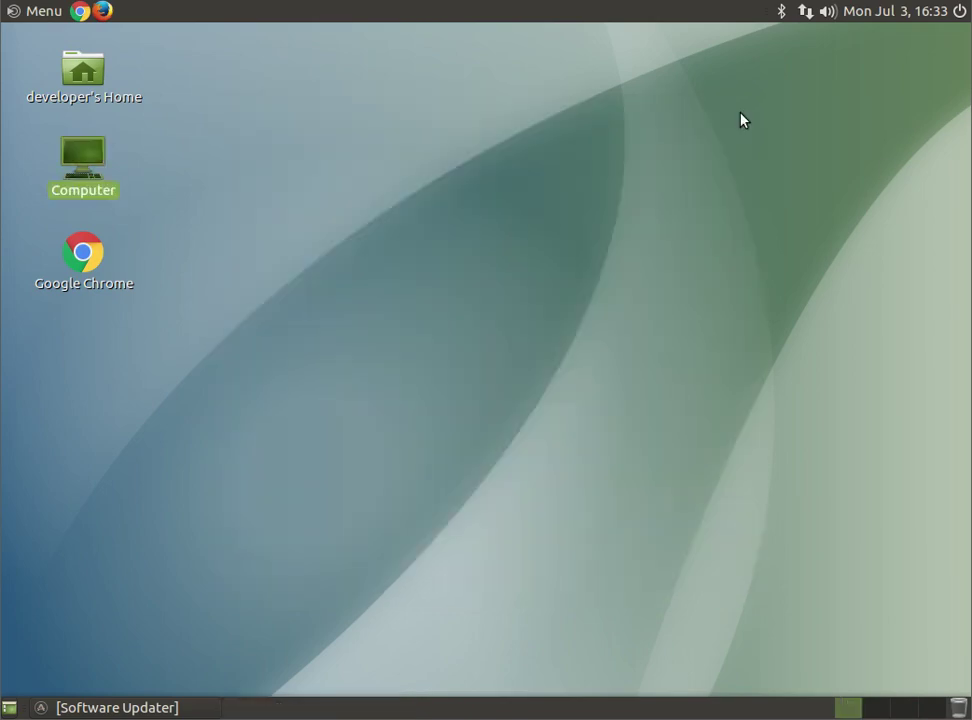